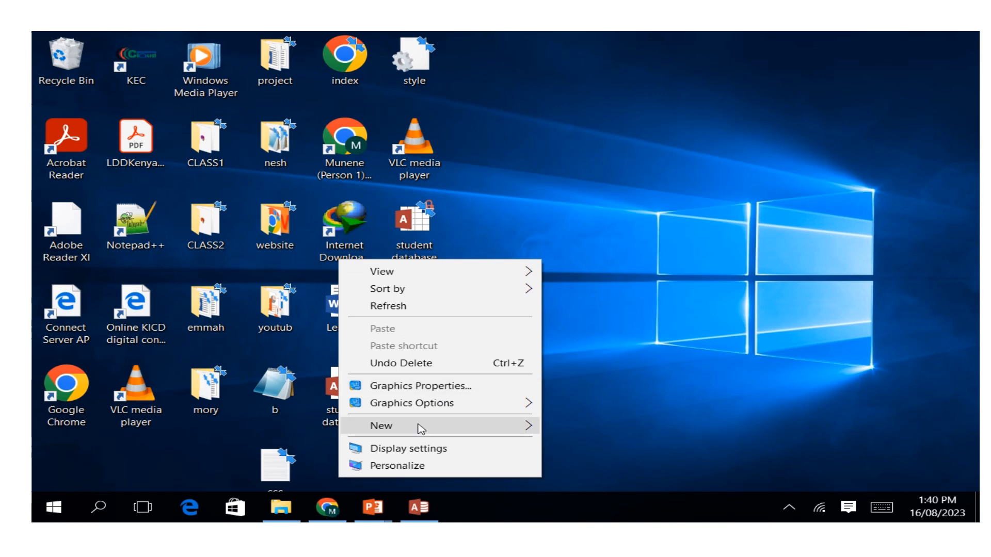
Create a new folder on the desktop and name it database.
mouse_move(421, 429)
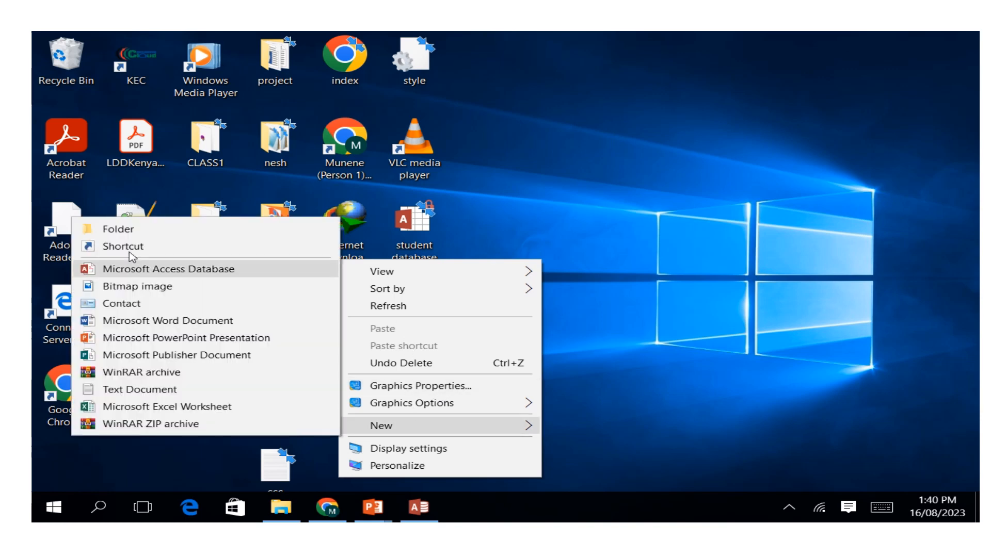
click(115, 231)
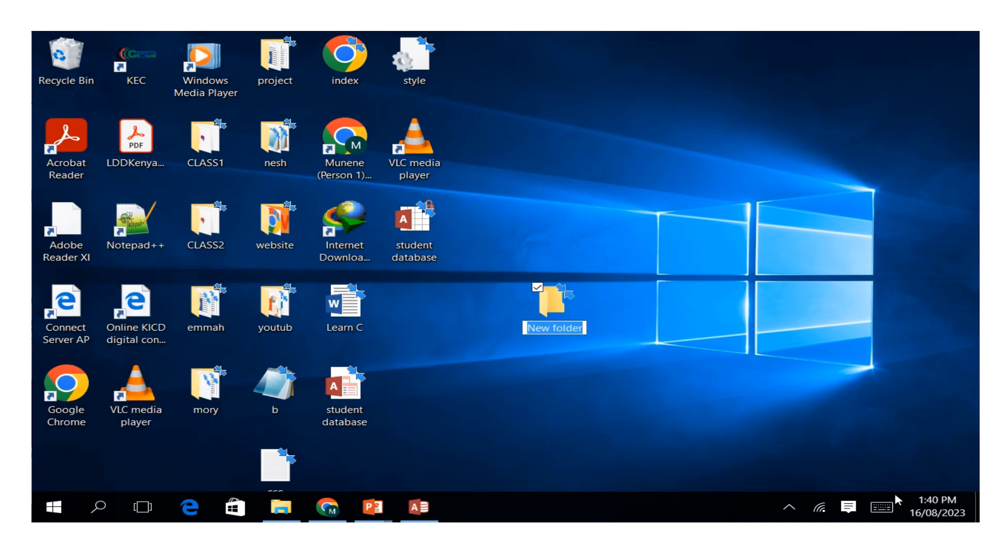
click(881, 507)
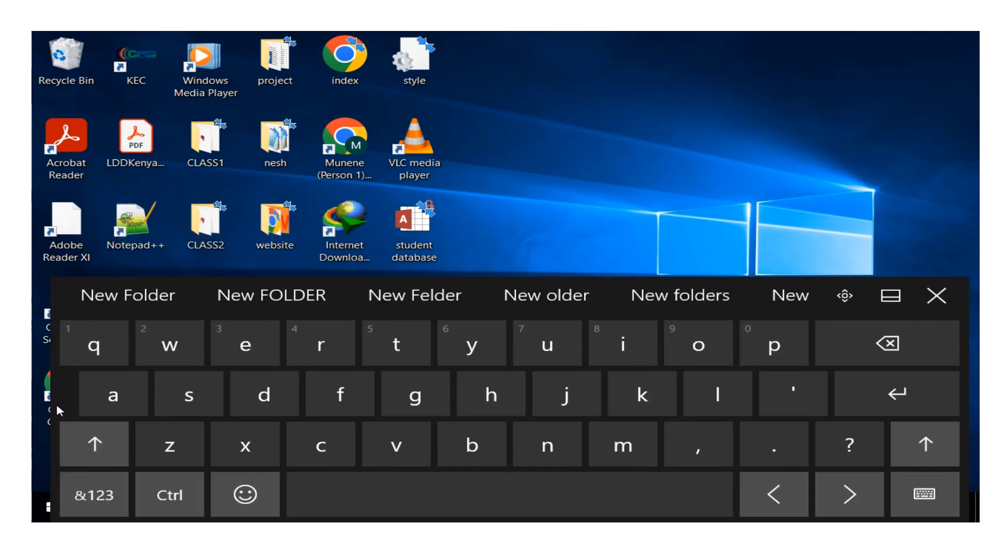
click(264, 395)
click(113, 394)
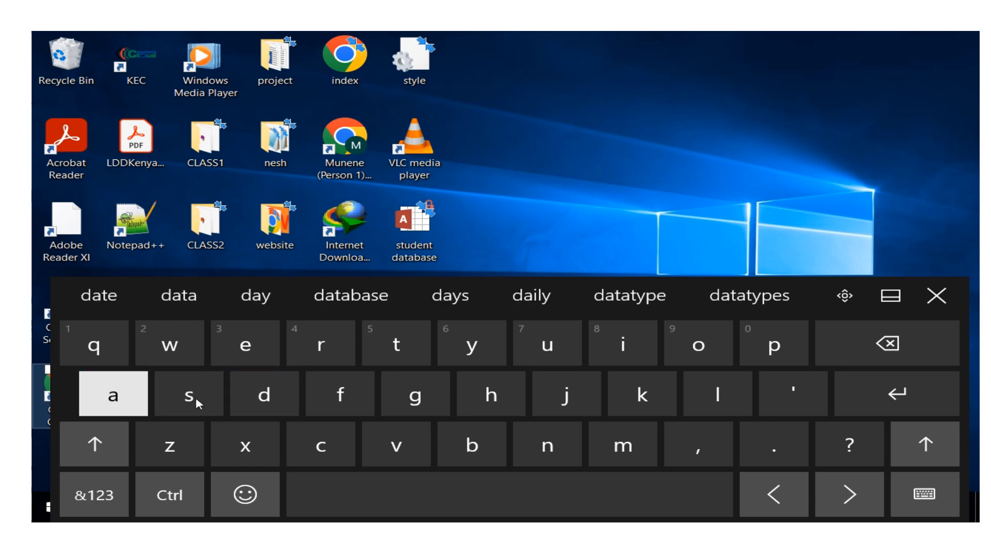
click(396, 356)
click(251, 302)
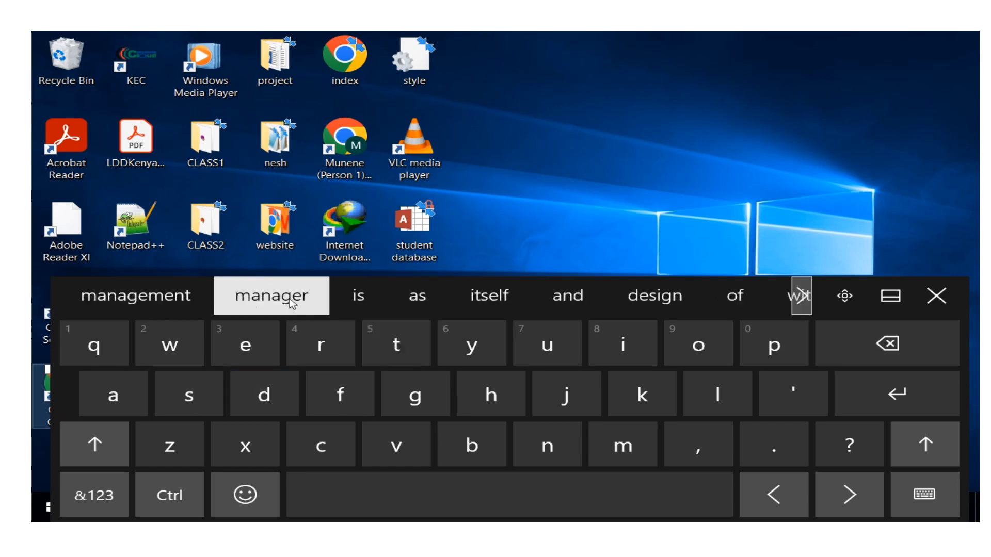
click(936, 296)
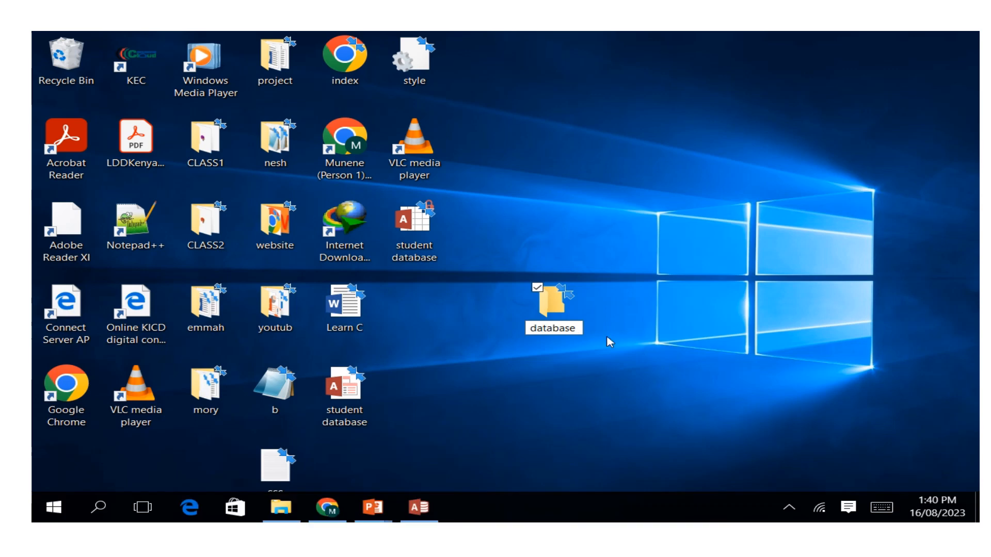
click(543, 310)
Open the database folder and create a new Microsoft Access Database file inside it.
double_click(543, 309)
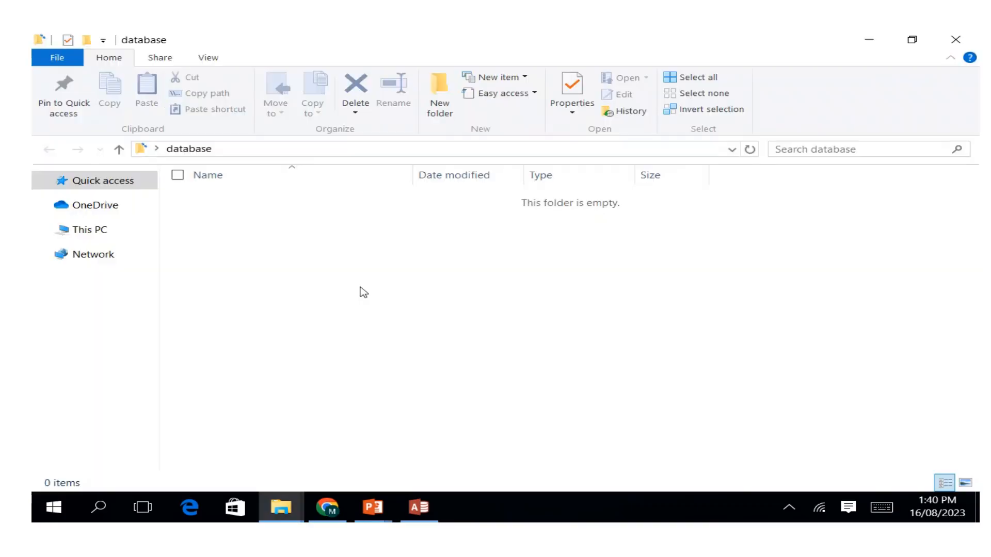
right_click(255, 255)
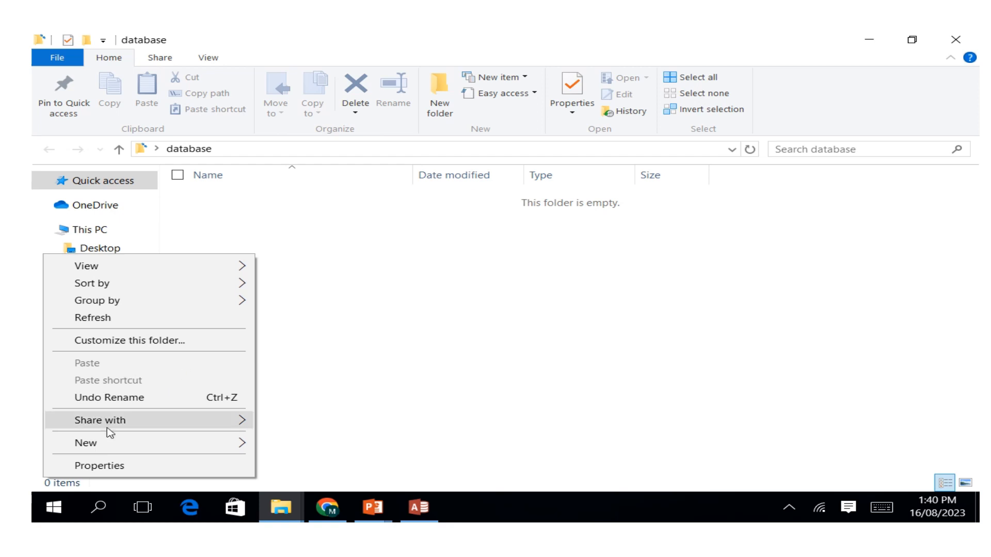
mouse_move(108, 444)
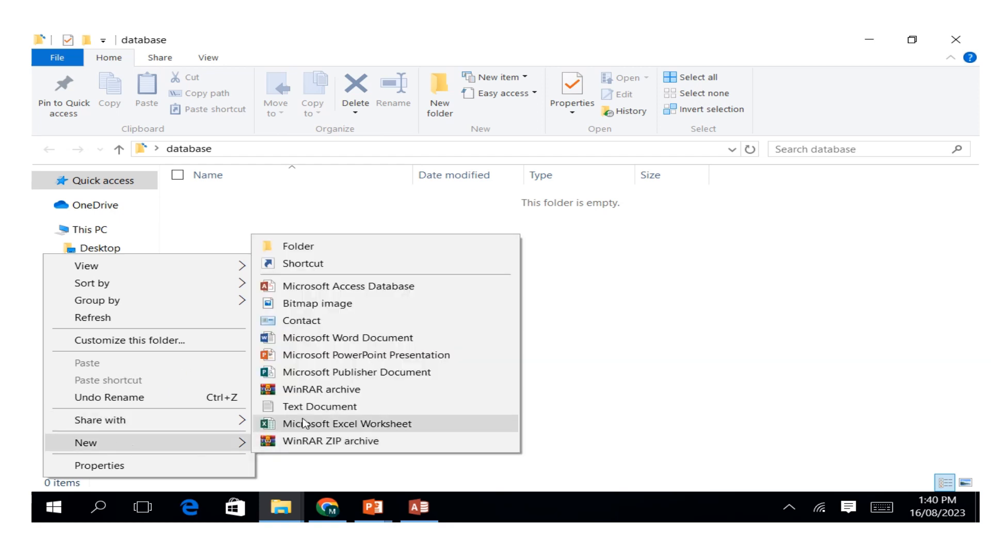
click(289, 288)
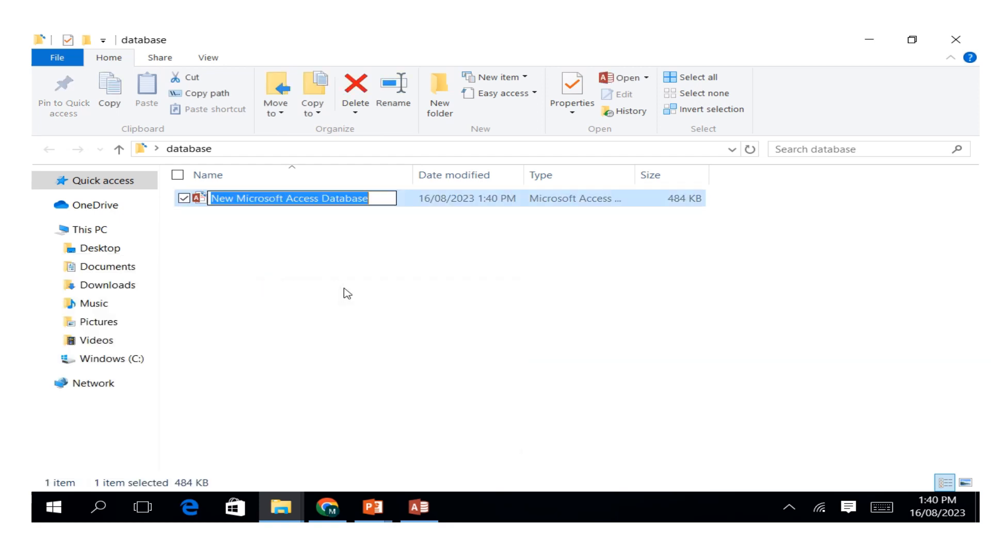
Name the new Access database file student info.
click(881, 509)
click(189, 395)
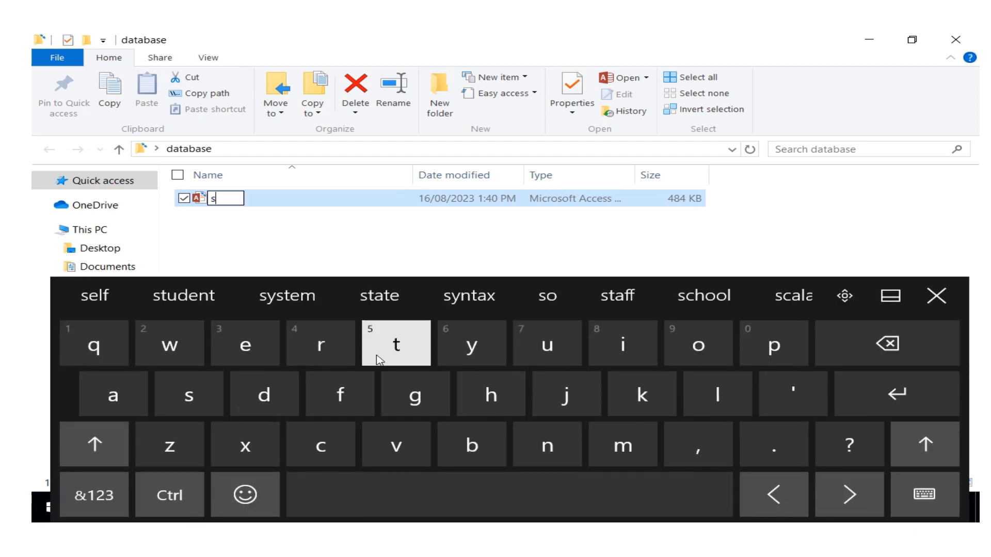
click(379, 359)
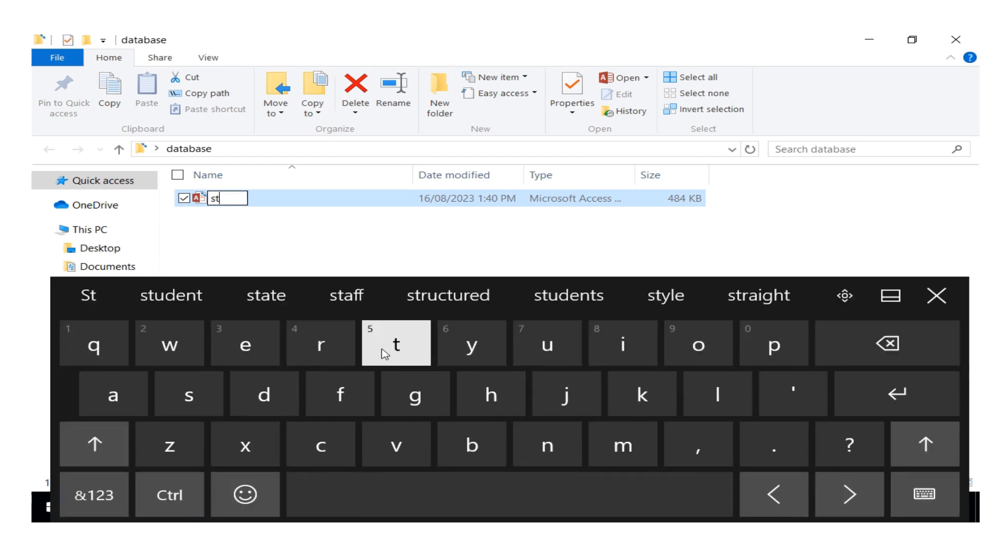
click(549, 347)
click(266, 395)
click(253, 361)
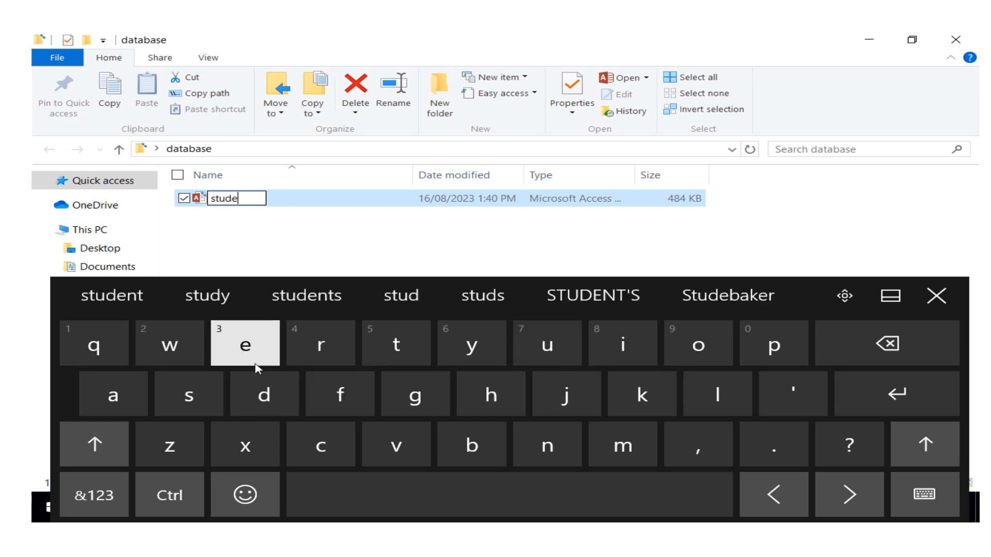
click(544, 453)
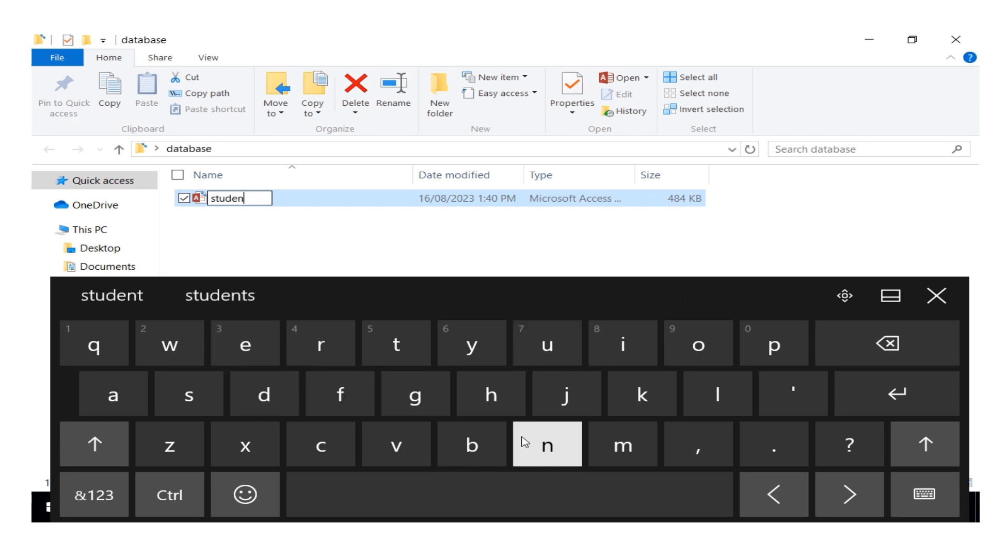
click(369, 341)
click(392, 504)
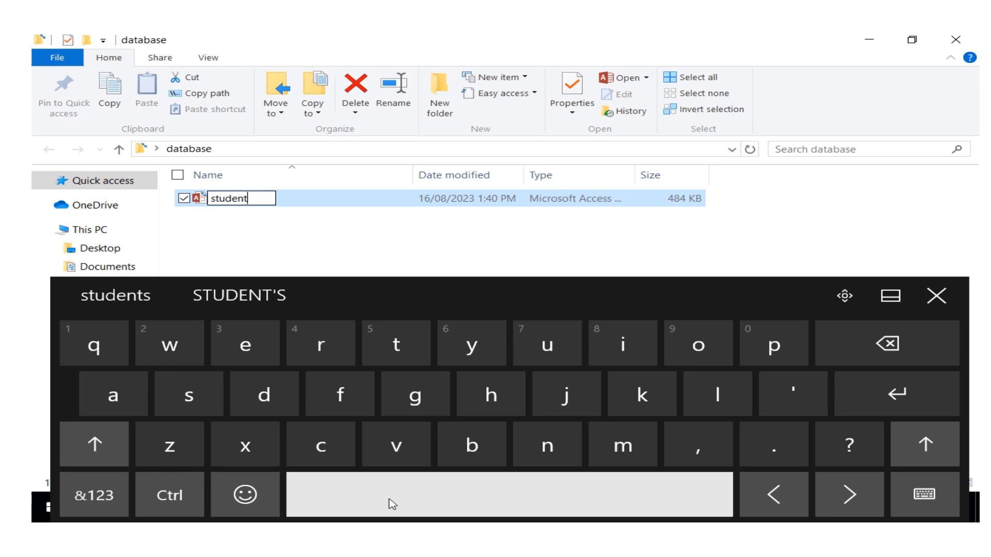
click(602, 343)
click(537, 442)
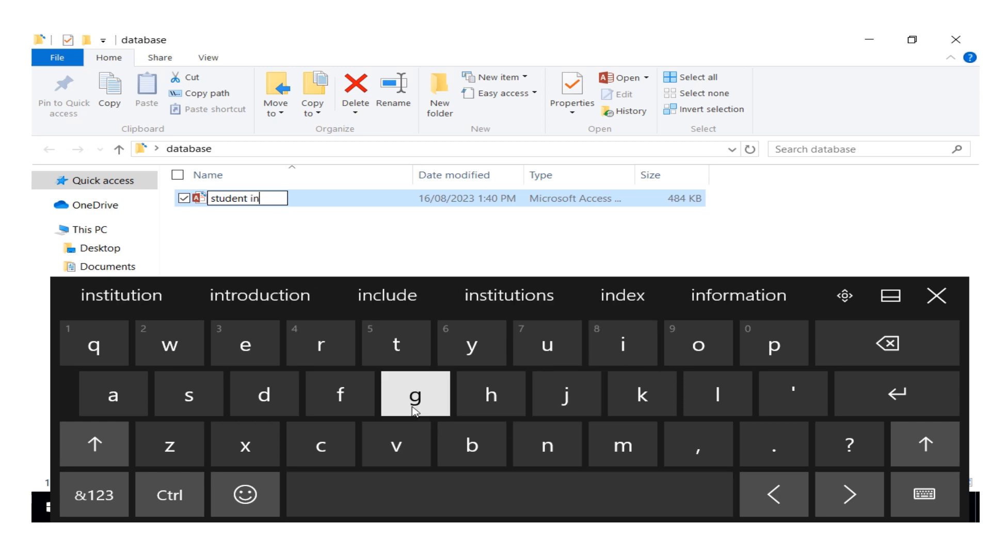
click(340, 395)
click(702, 340)
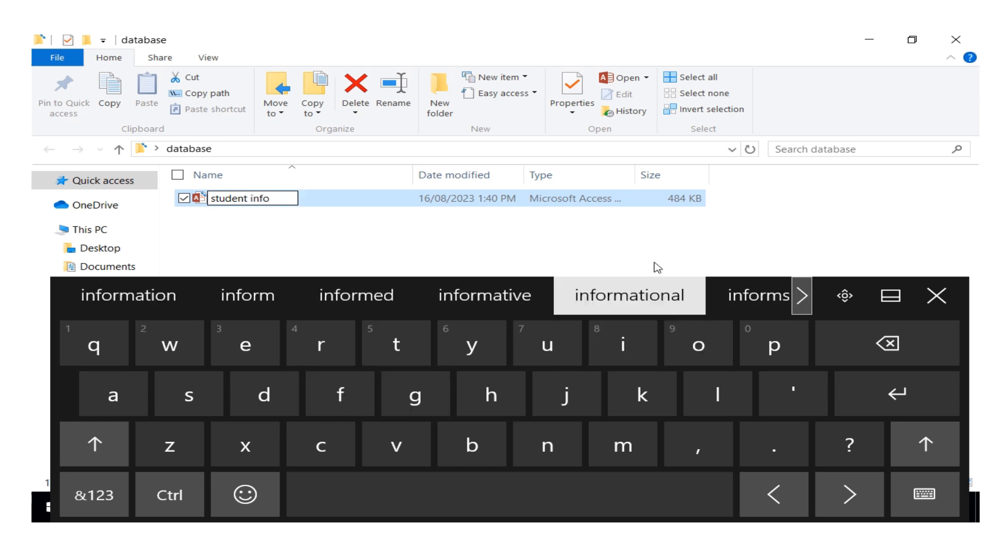
click(936, 299)
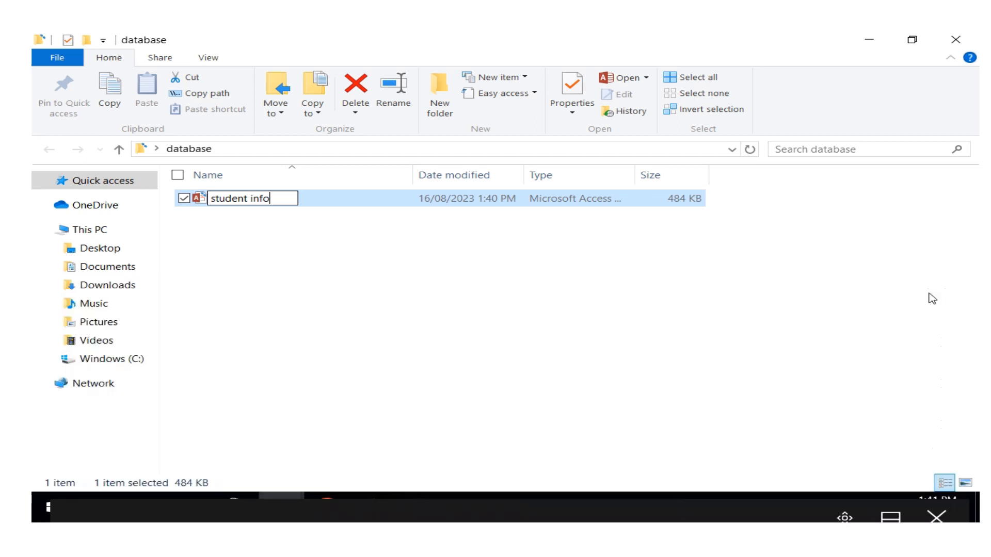
click(363, 254)
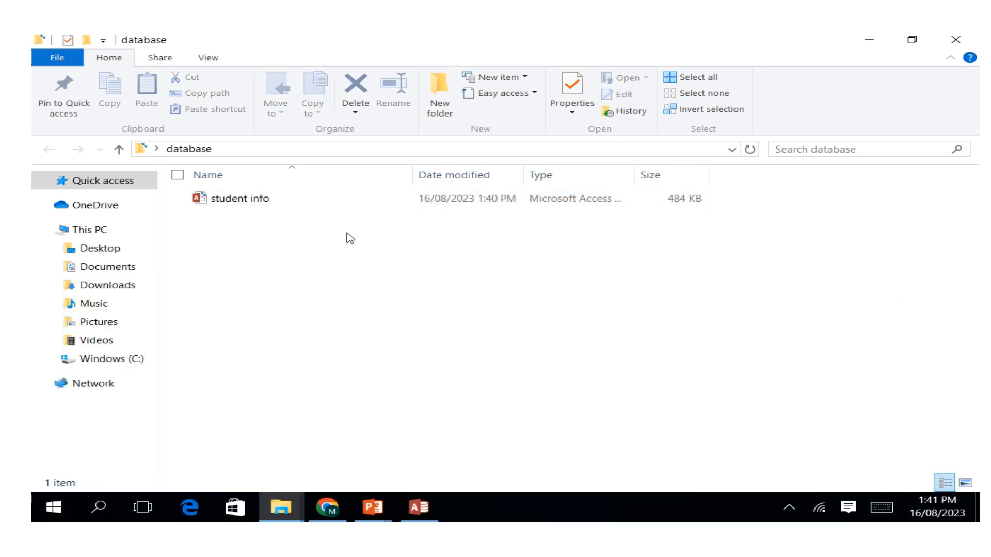
Open the student info database in Access, dismiss the Office activation wizard and enable the blocked content.
double_click(239, 201)
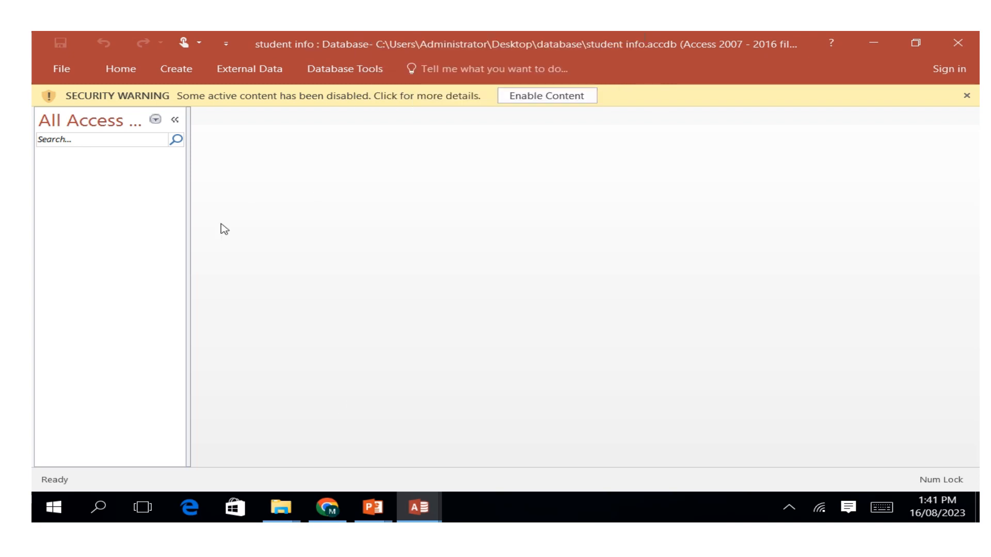
click(547, 97)
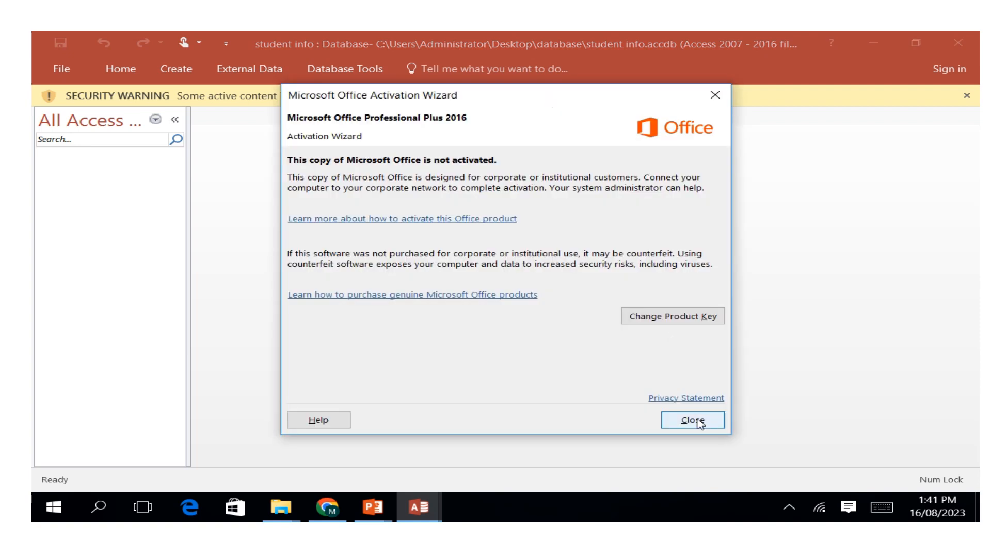
click(692, 421)
click(547, 97)
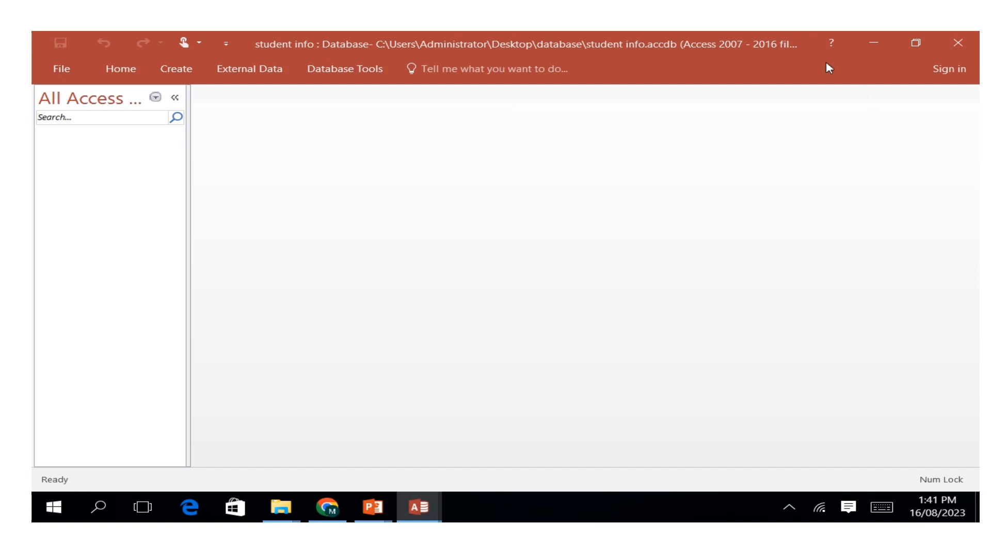
Collapse the Navigation Pane and expand it again.
click(155, 98)
click(156, 98)
click(175, 97)
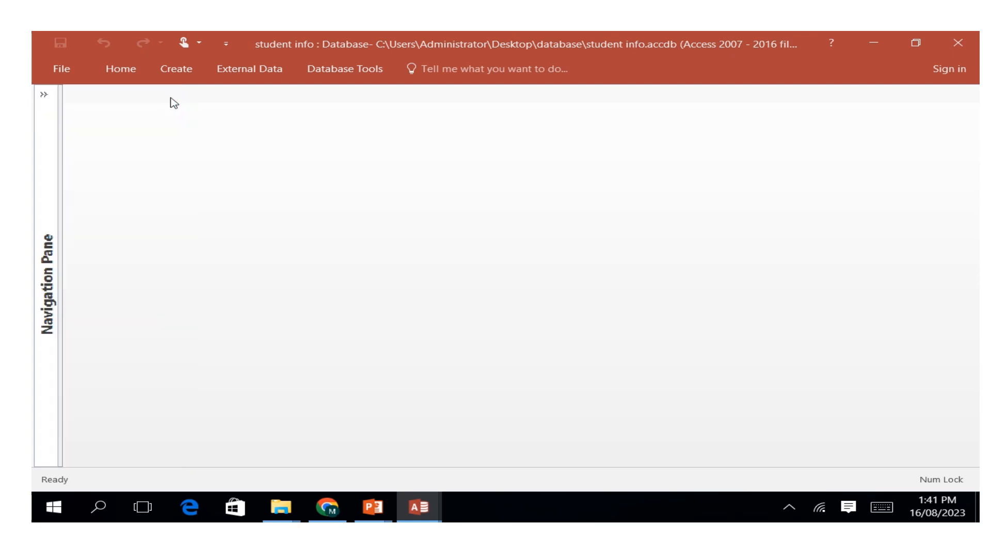
click(44, 95)
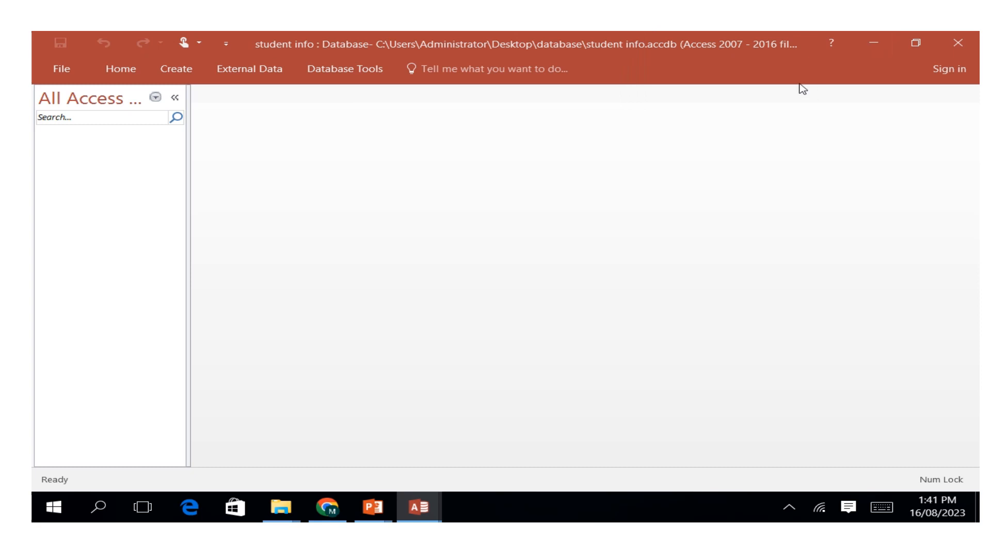
Create a new table in the database and save it under the name stude.
click(177, 75)
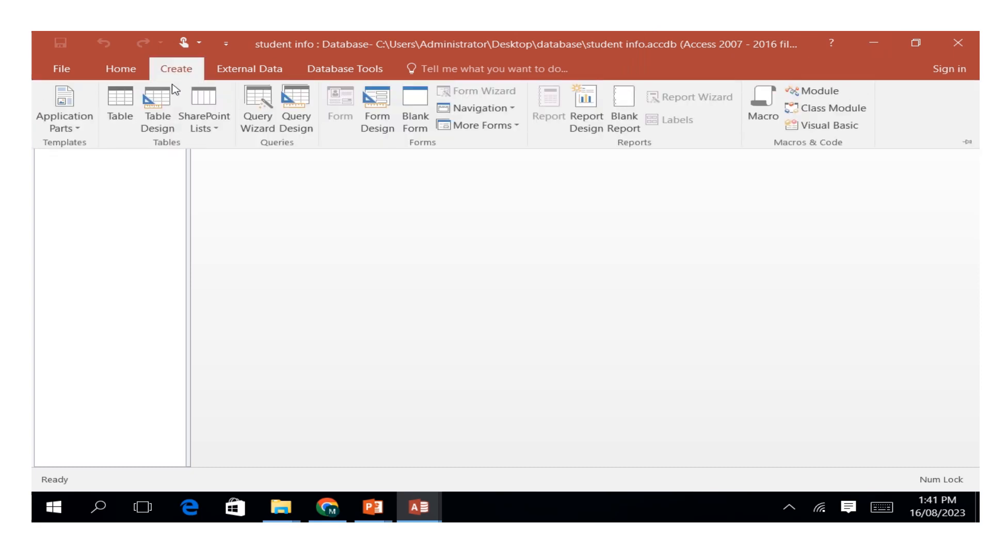
click(120, 109)
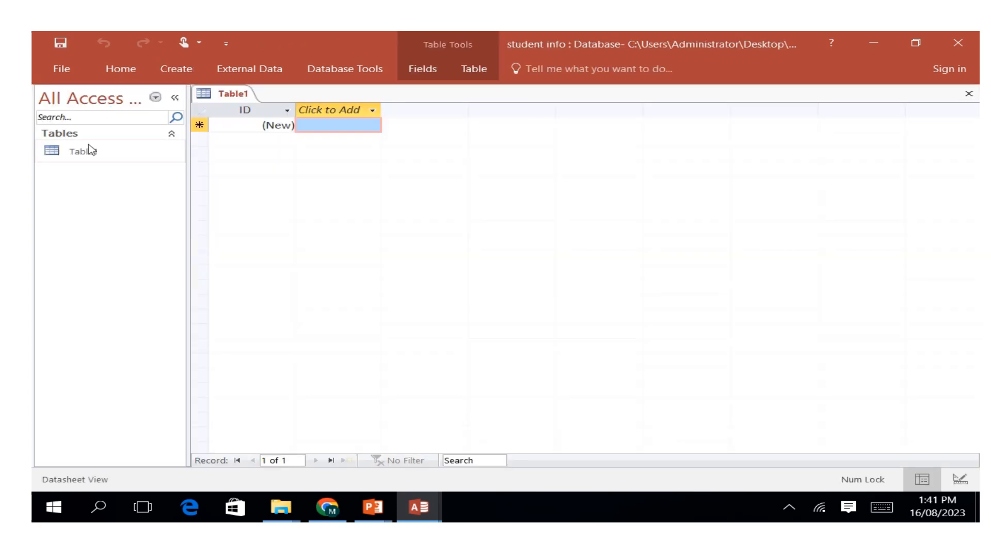
right_click(225, 92)
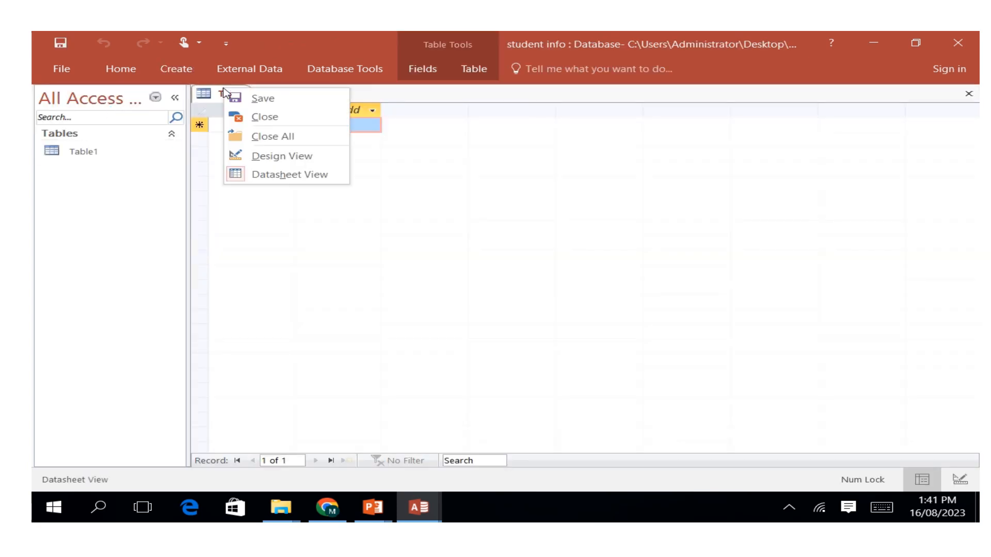
click(262, 98)
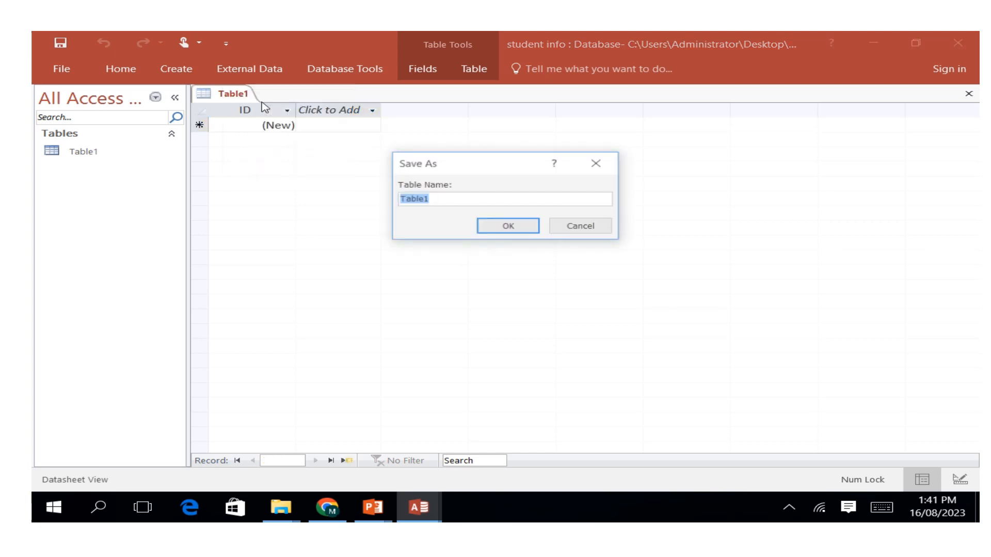
click(881, 508)
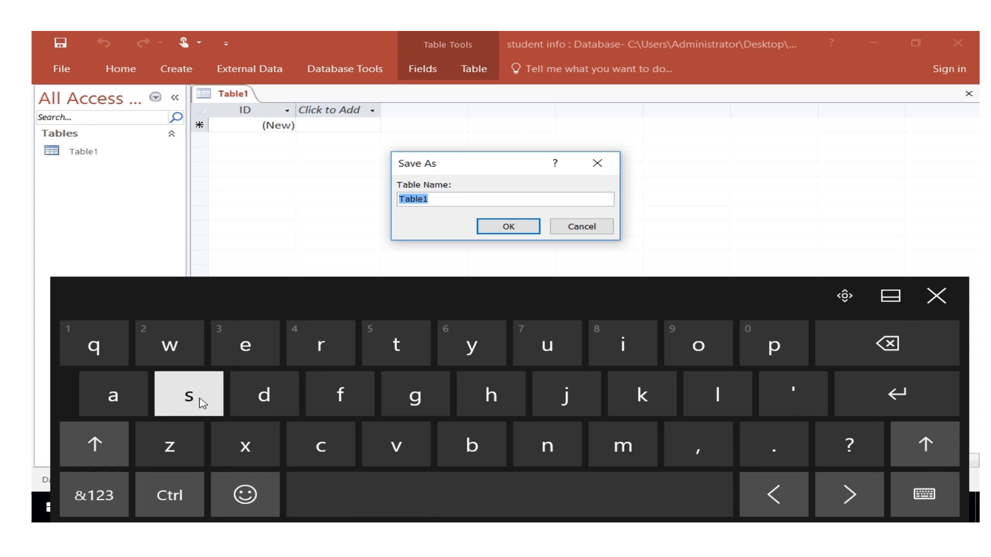
click(217, 404)
click(398, 348)
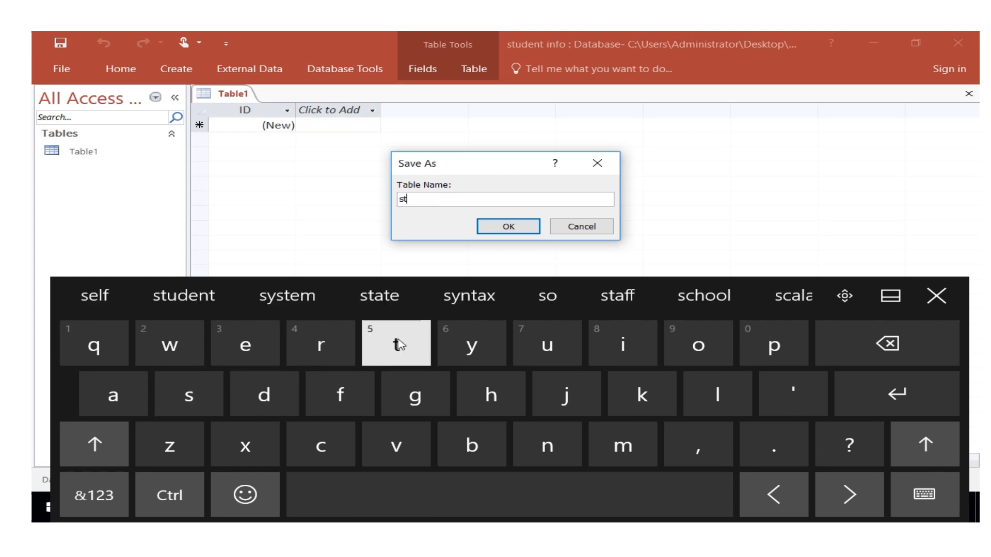
click(548, 356)
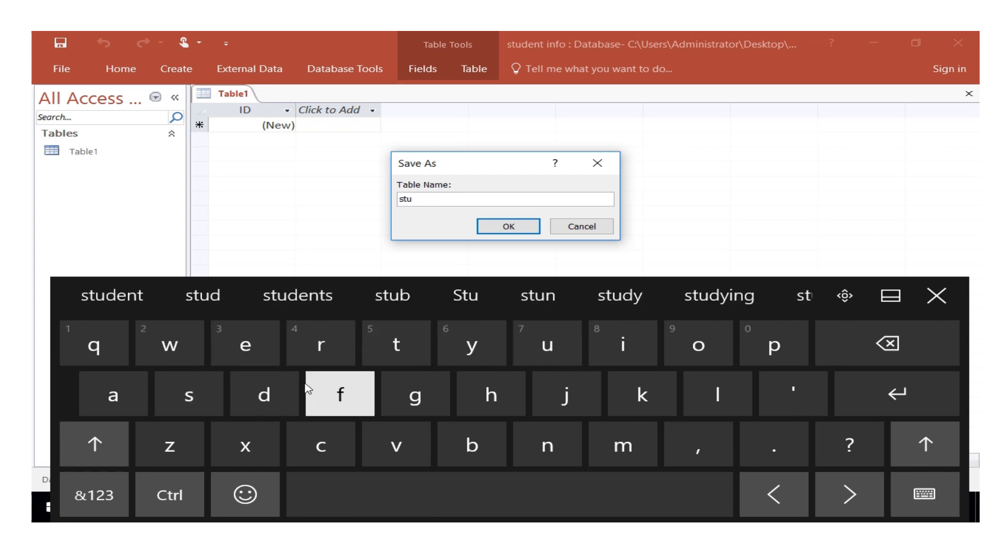
click(274, 395)
click(239, 346)
click(510, 227)
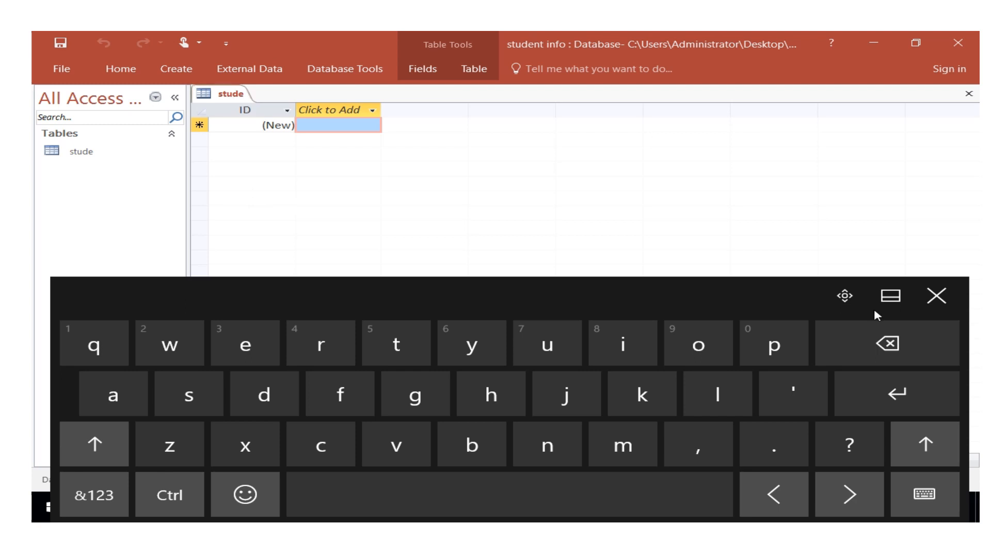
click(931, 297)
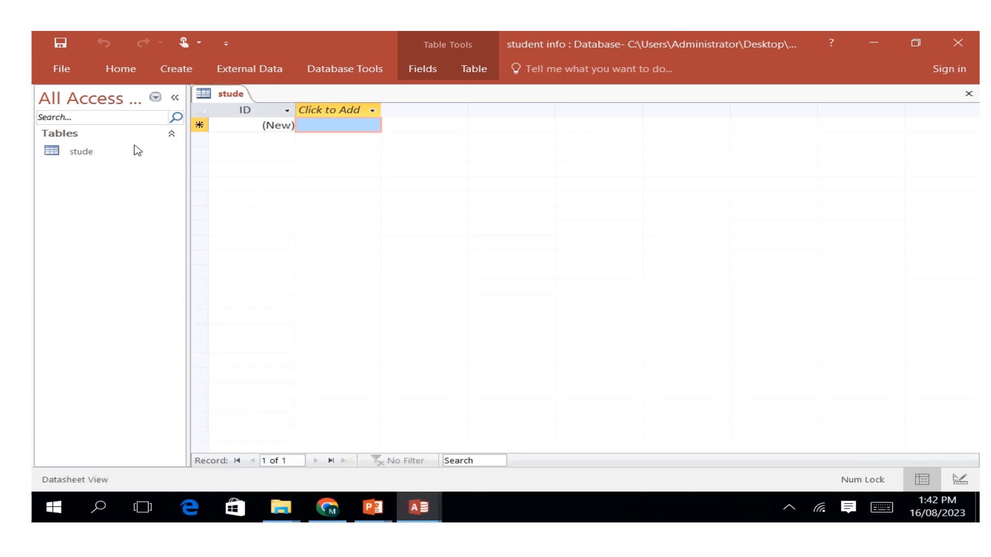
Switch the stude table from Datasheet View to Design View.
click(122, 70)
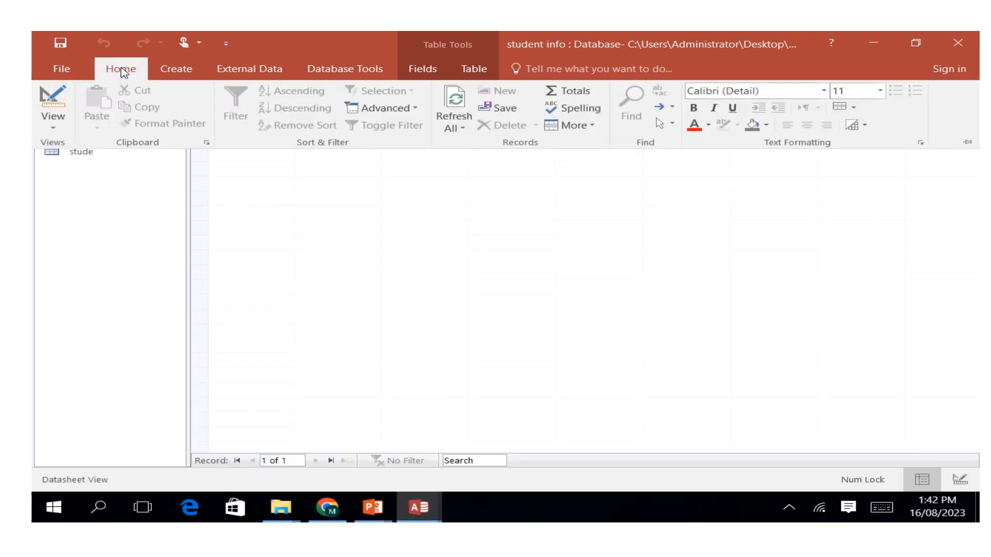
click(54, 126)
click(79, 195)
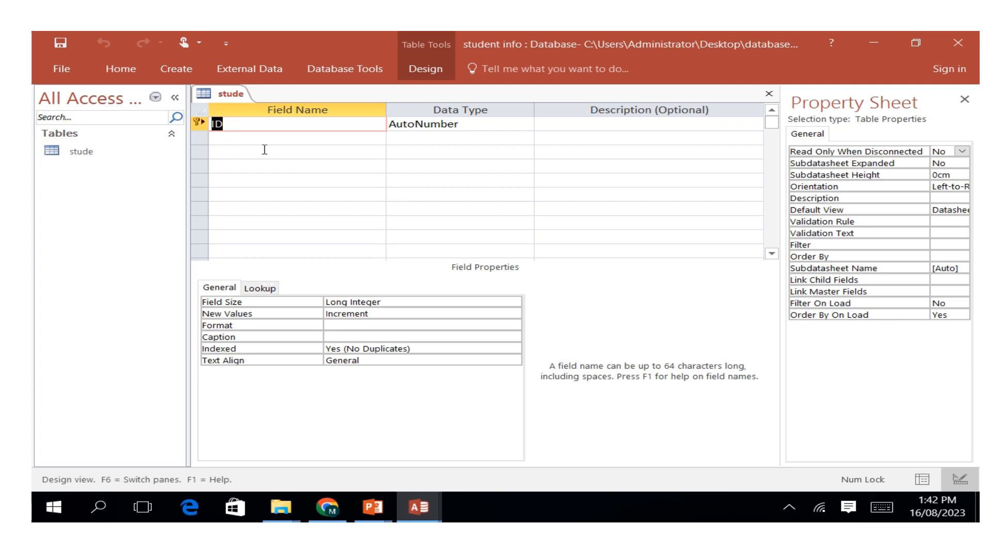
Rename the primary key field ID to rollID, keeping its AutoNumber data type.
click(879, 509)
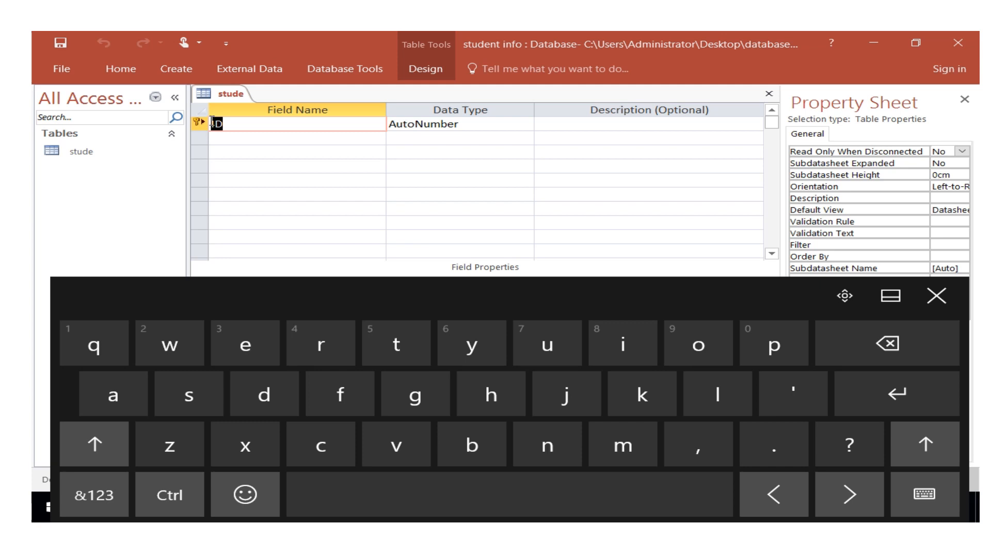
click(233, 125)
click(321, 345)
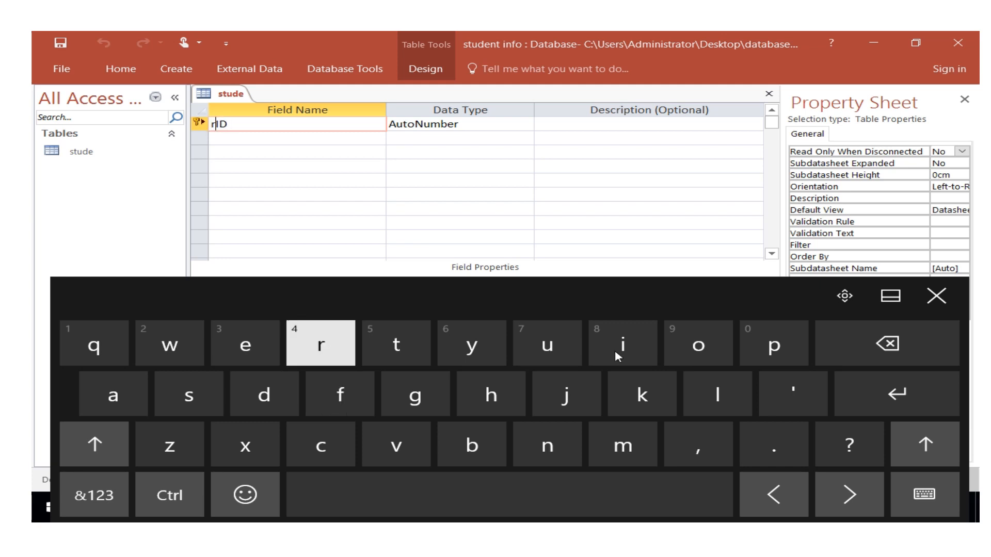
click(698, 344)
click(710, 407)
click(711, 407)
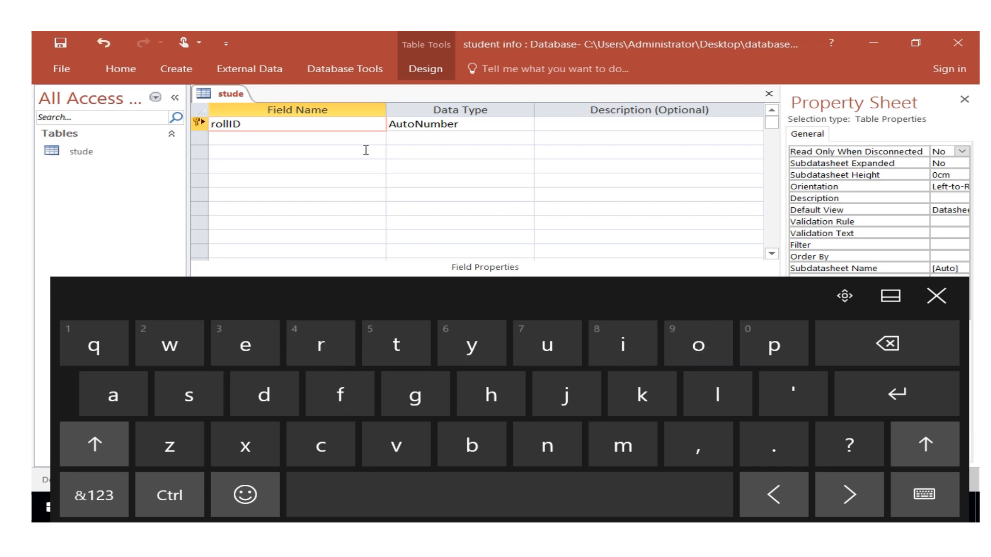
click(490, 124)
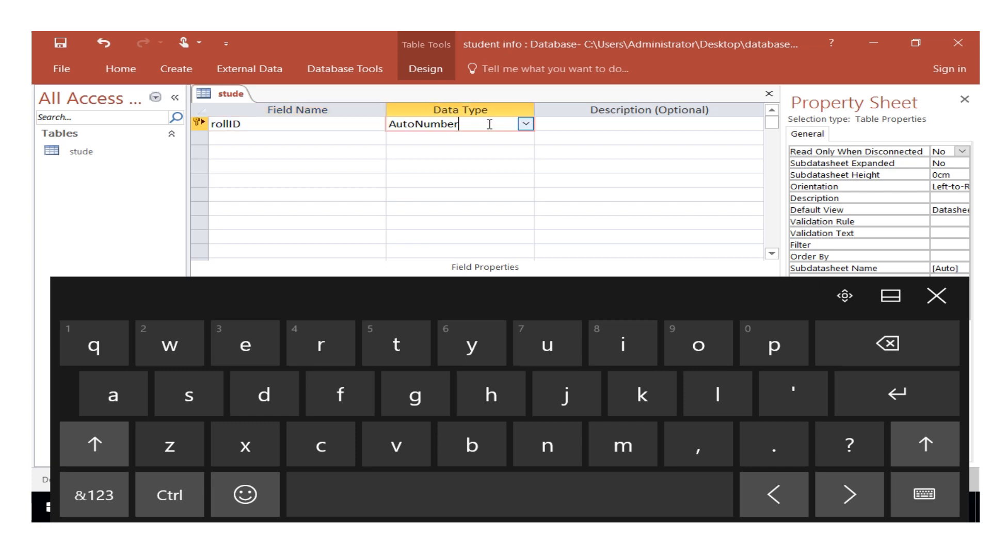
Add a second field named fname with the Short Text data type.
click(248, 139)
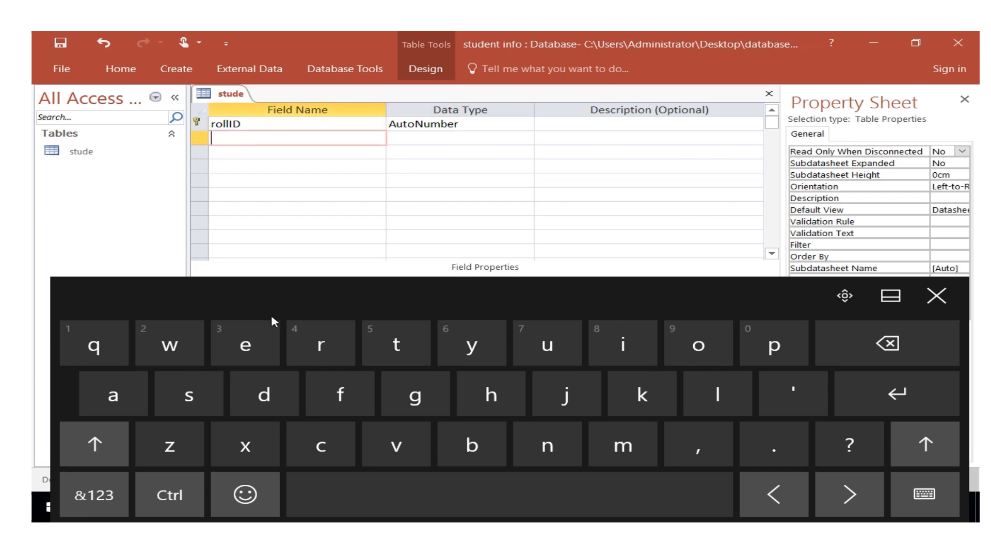
click(349, 398)
click(547, 445)
click(114, 396)
click(623, 444)
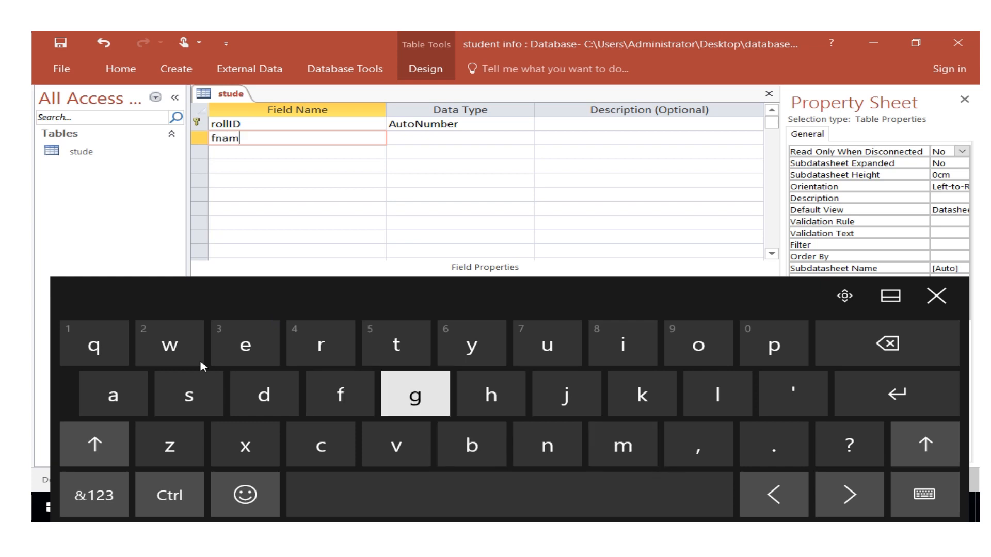
click(245, 345)
click(429, 137)
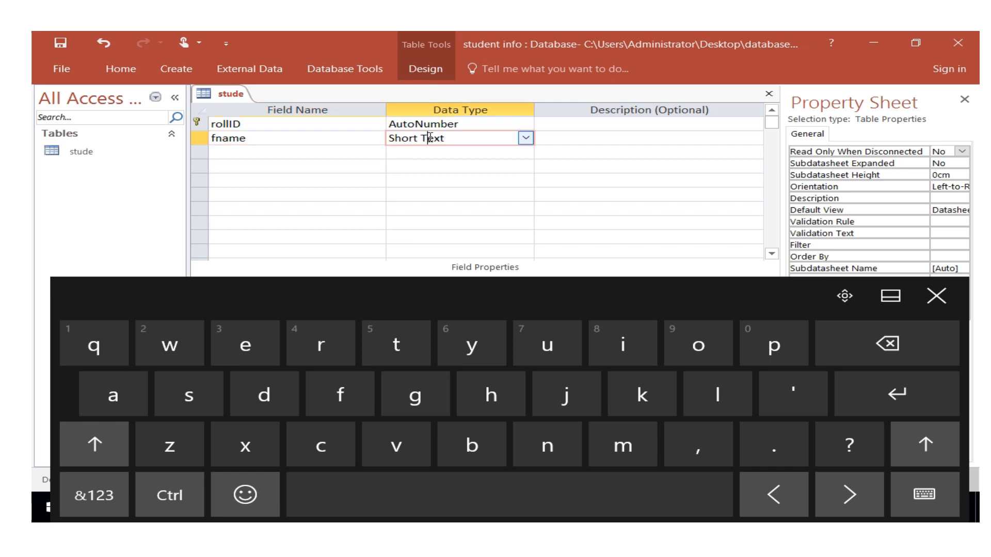
click(525, 137)
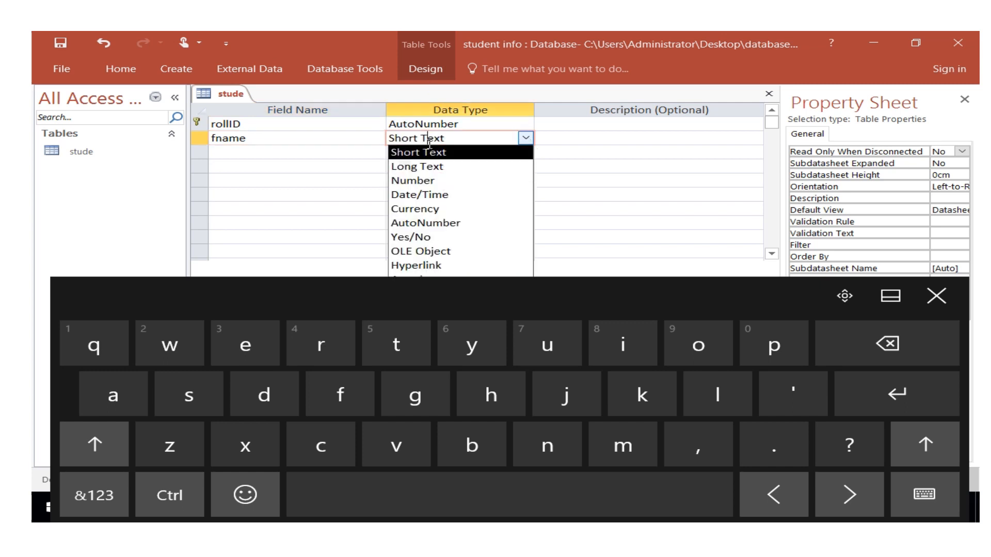
Add a third field named idno and set its data type to Number.
click(246, 152)
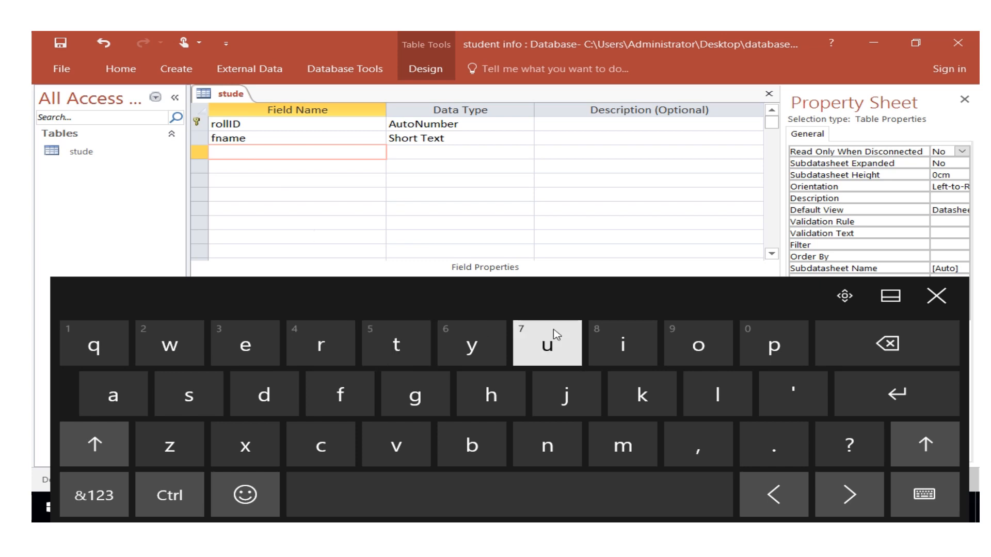
click(623, 343)
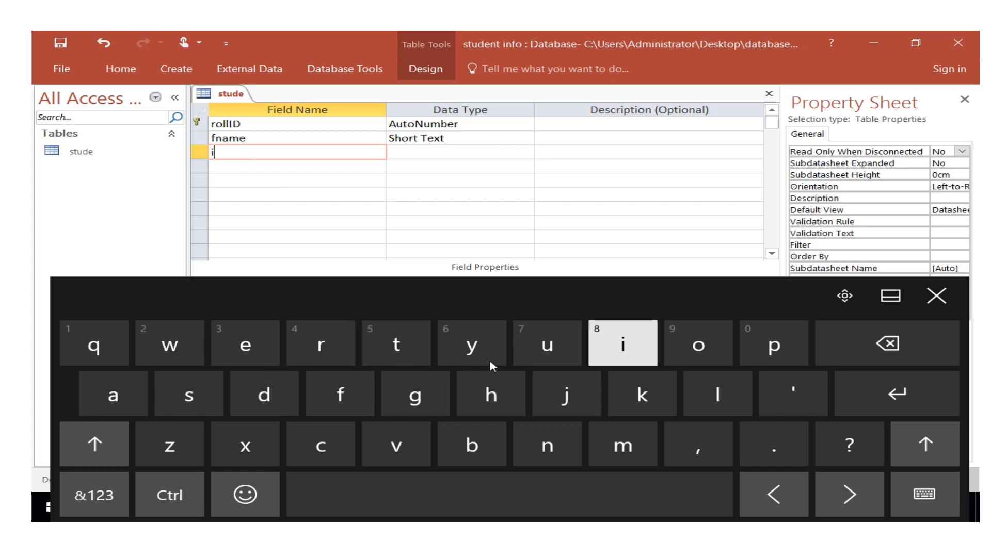
click(262, 396)
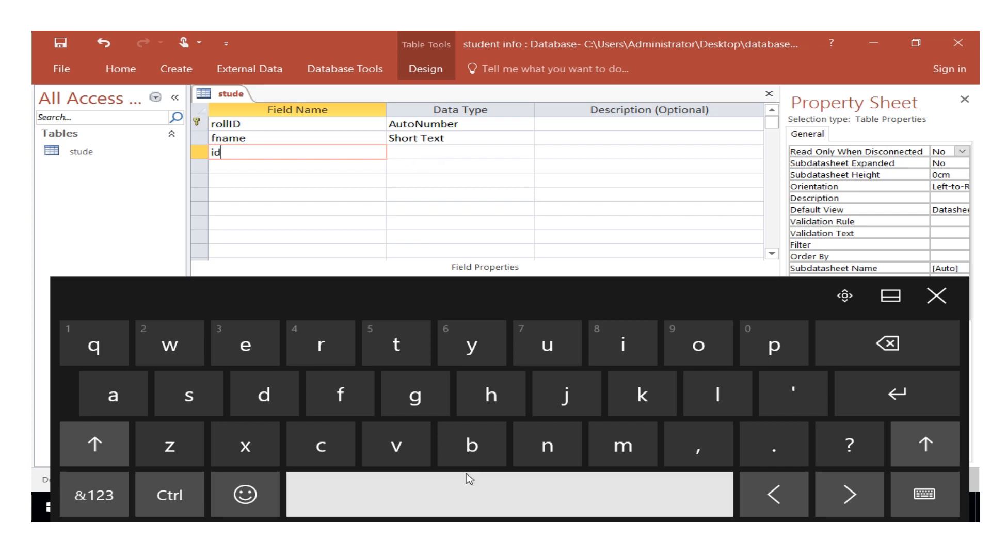
click(548, 446)
click(671, 344)
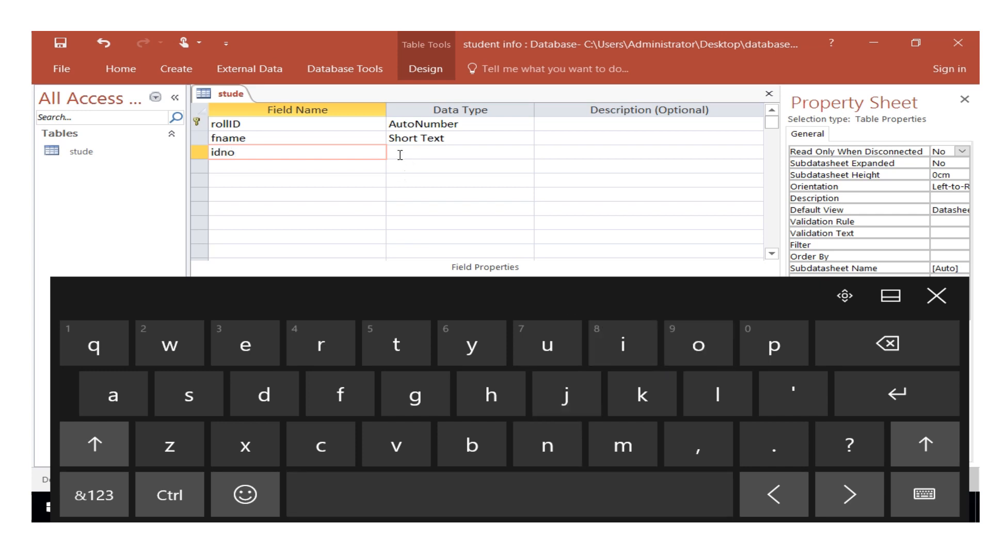
click(401, 155)
click(526, 152)
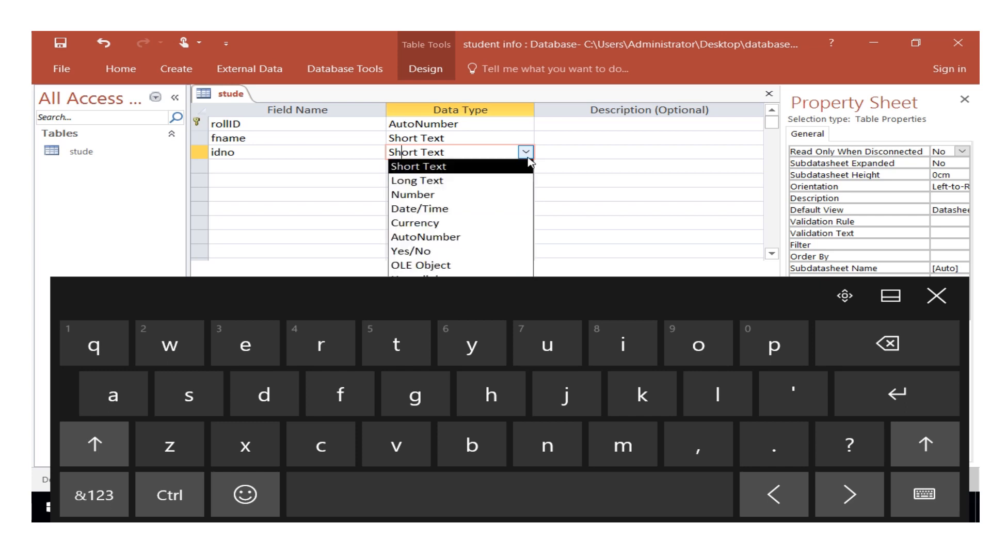
click(413, 202)
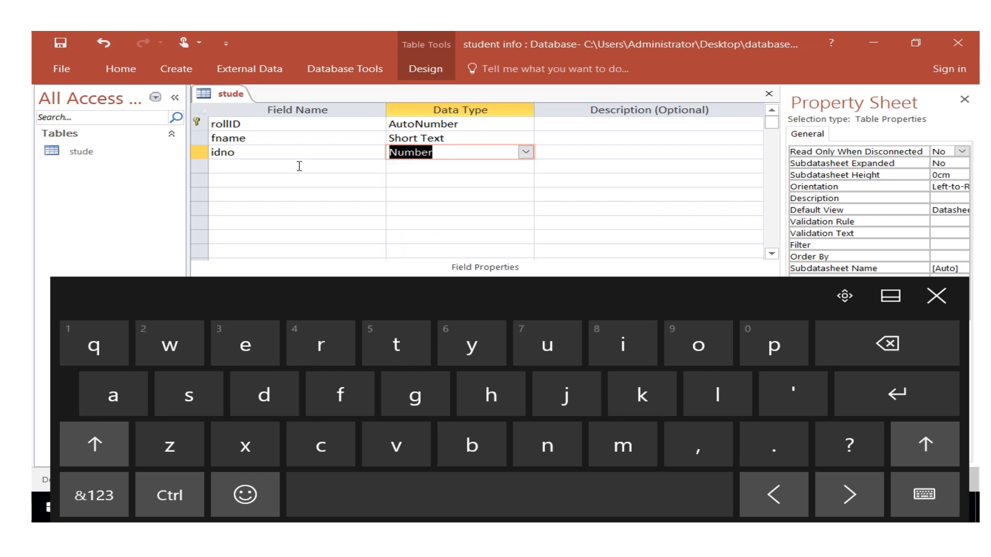
Add a fourth field named county below idno with the default Short Text data type.
click(247, 168)
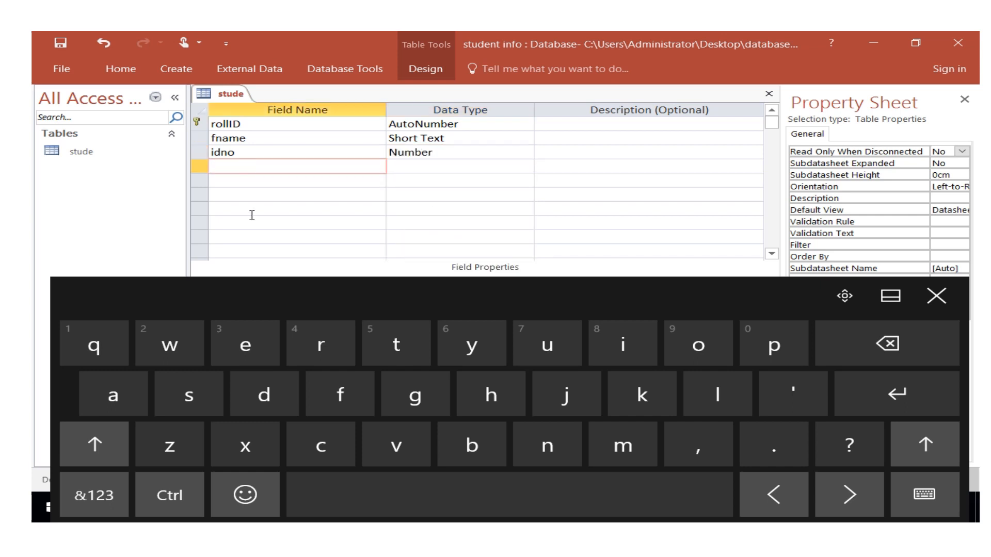
click(321, 446)
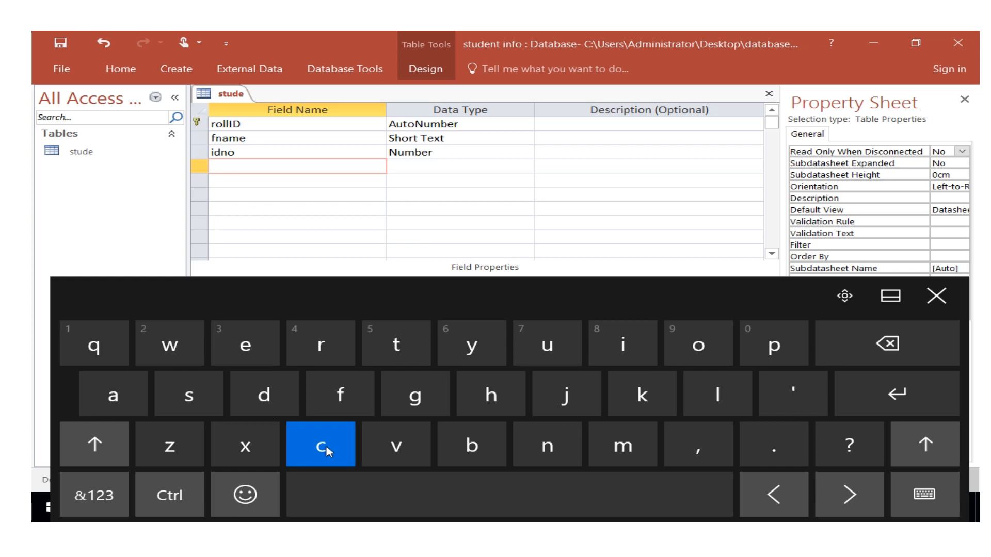
click(697, 347)
click(546, 348)
click(547, 444)
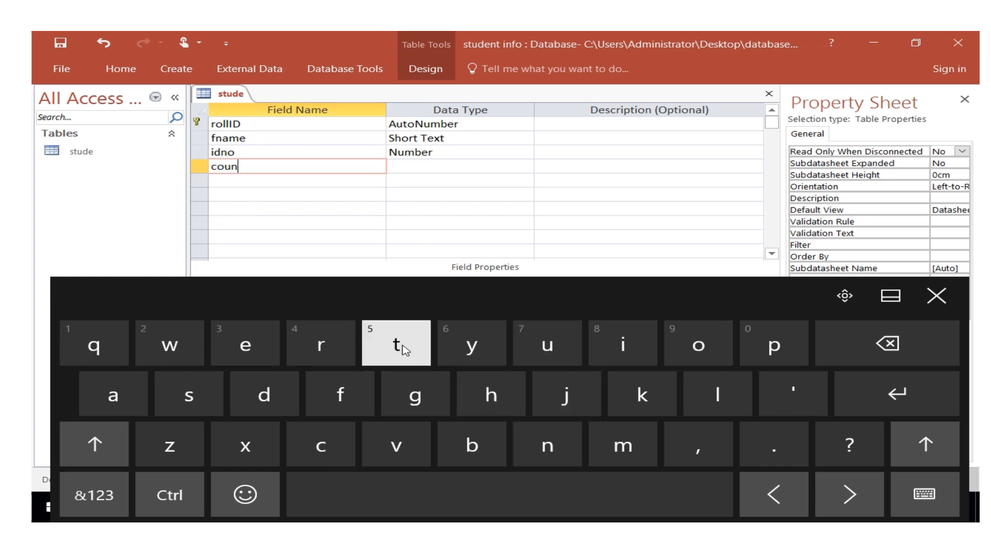
click(397, 347)
click(473, 345)
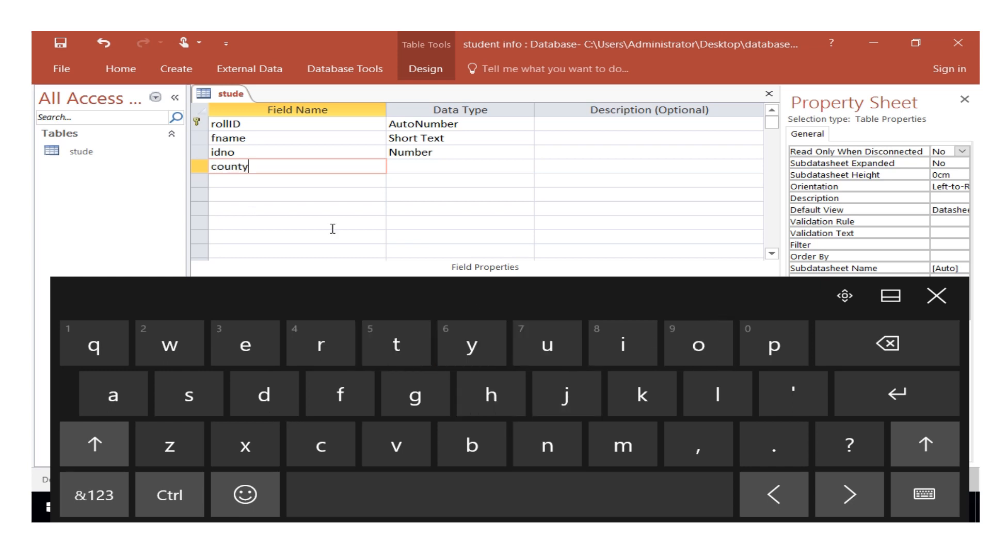
click(428, 167)
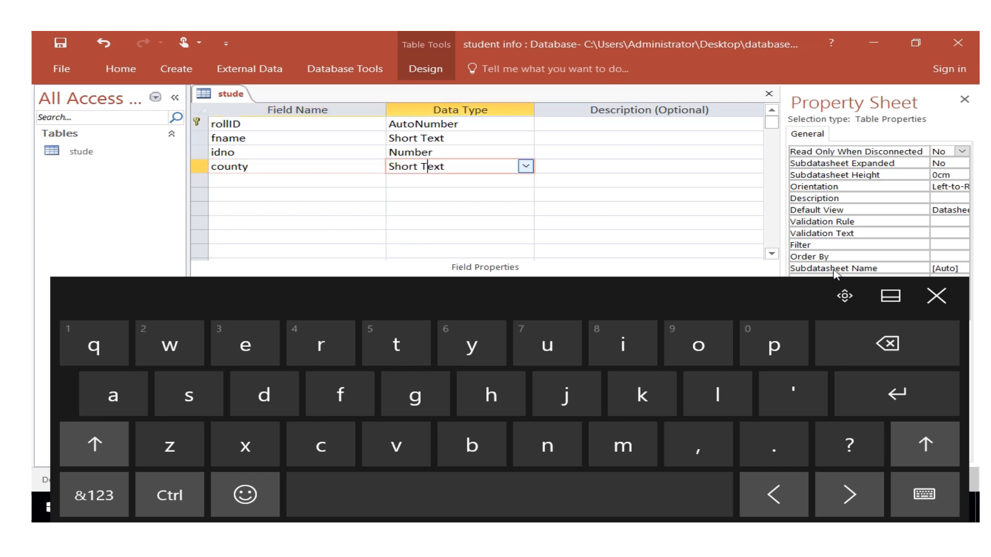
Start the Lookup Wizard for the county field and choose to type in the lookup values manually.
click(525, 166)
click(940, 296)
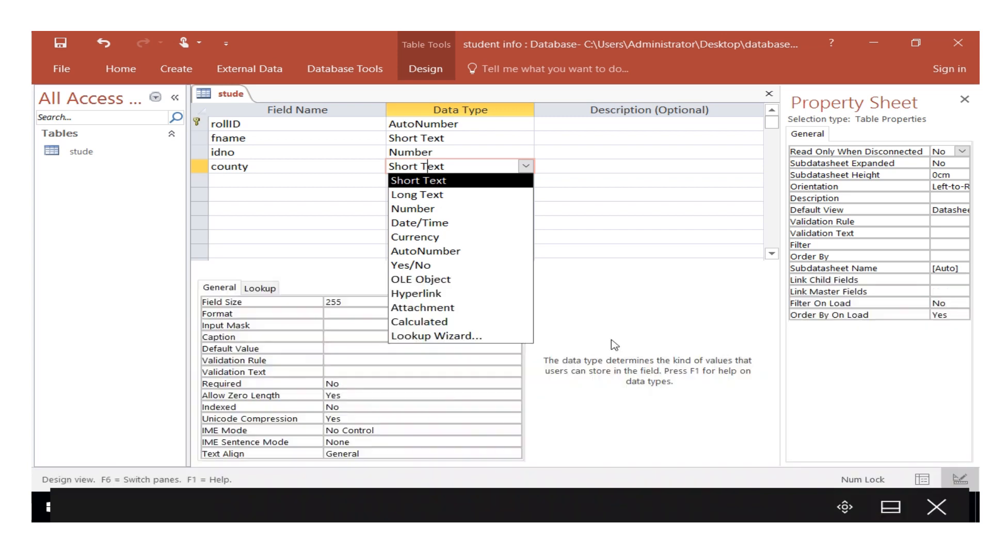
click(418, 336)
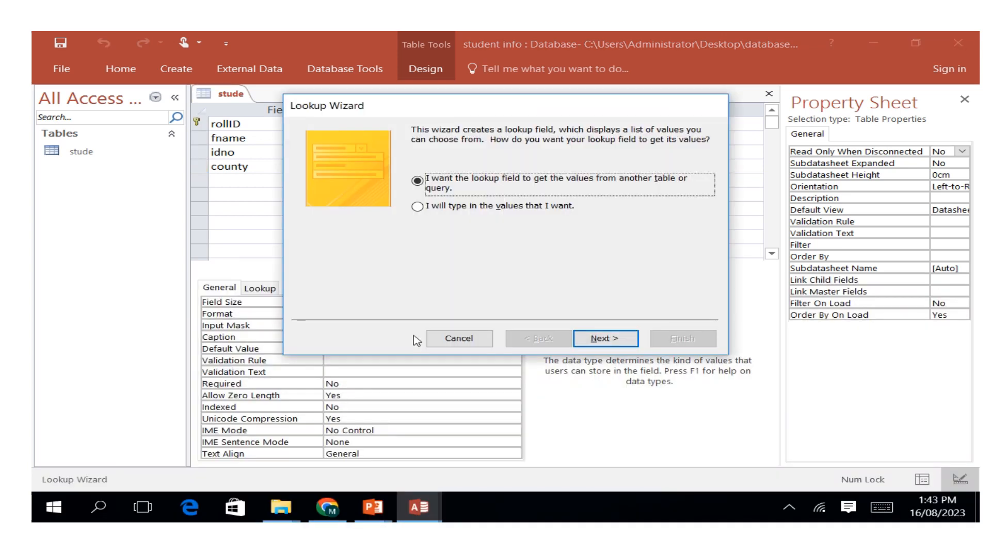
click(417, 208)
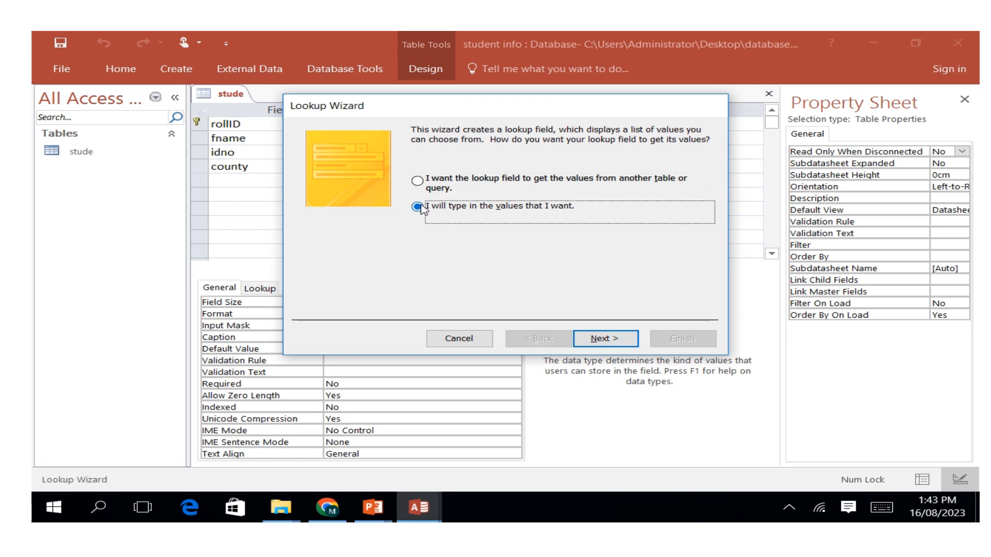
click(594, 338)
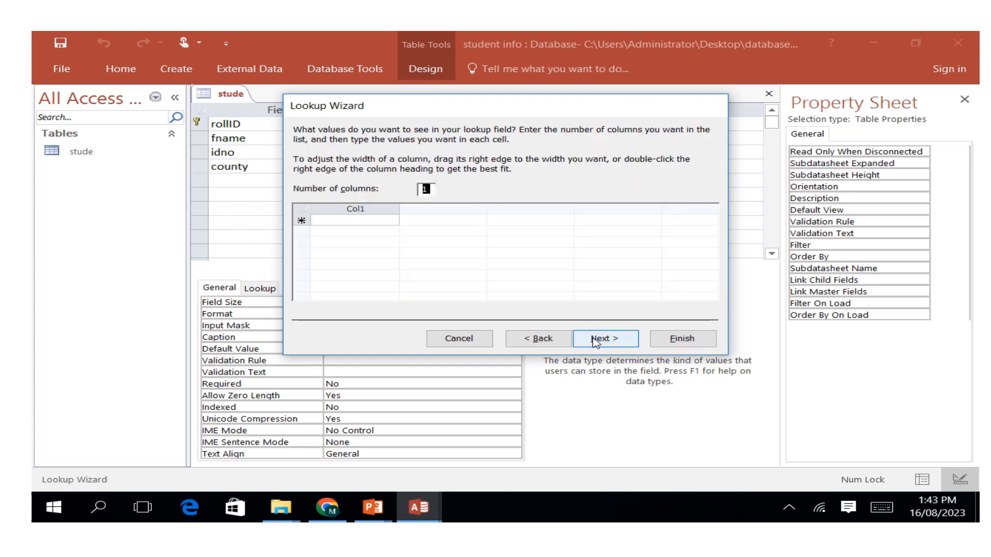
Enter tharaka nithi as the first value in the lookup list's single column.
click(333, 220)
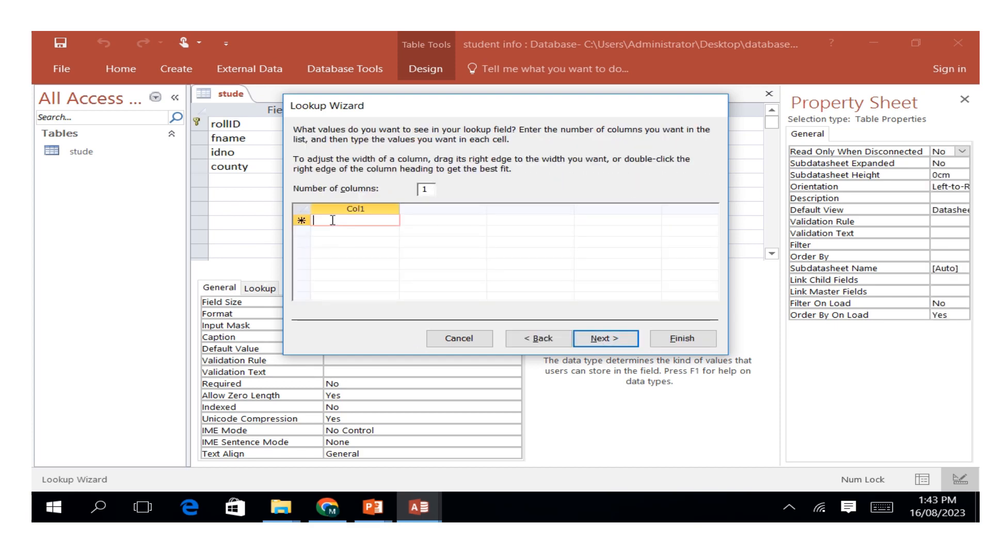
click(876, 510)
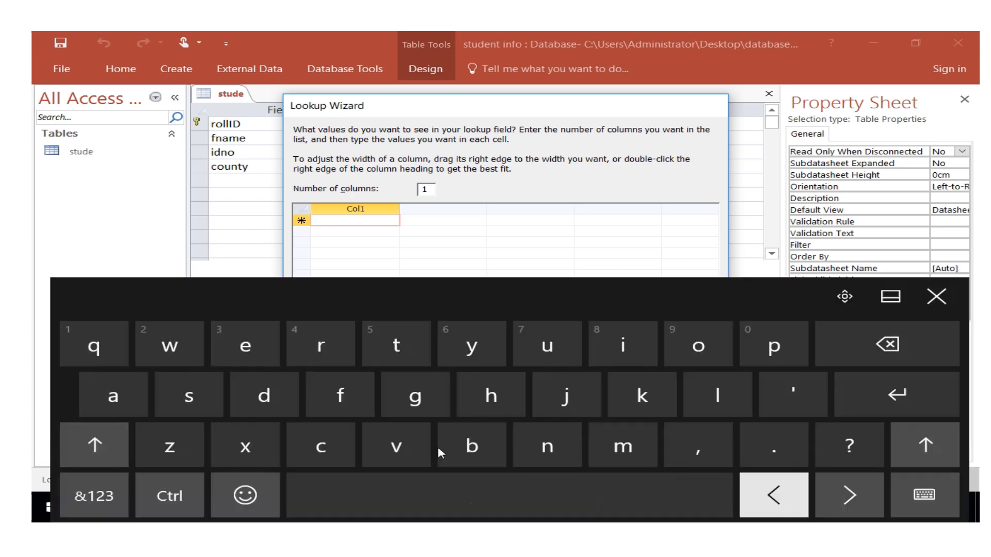
click(400, 355)
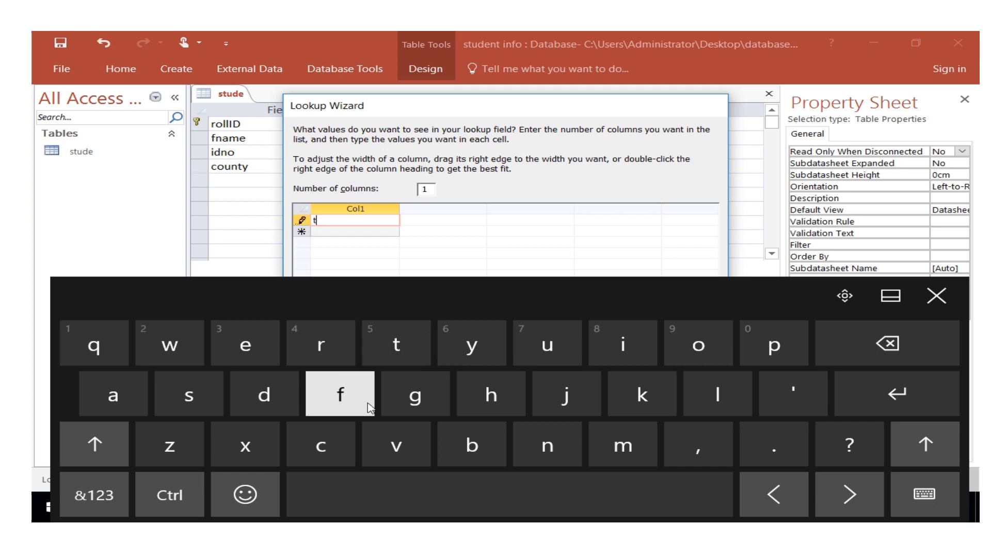
click(492, 395)
click(106, 400)
click(327, 345)
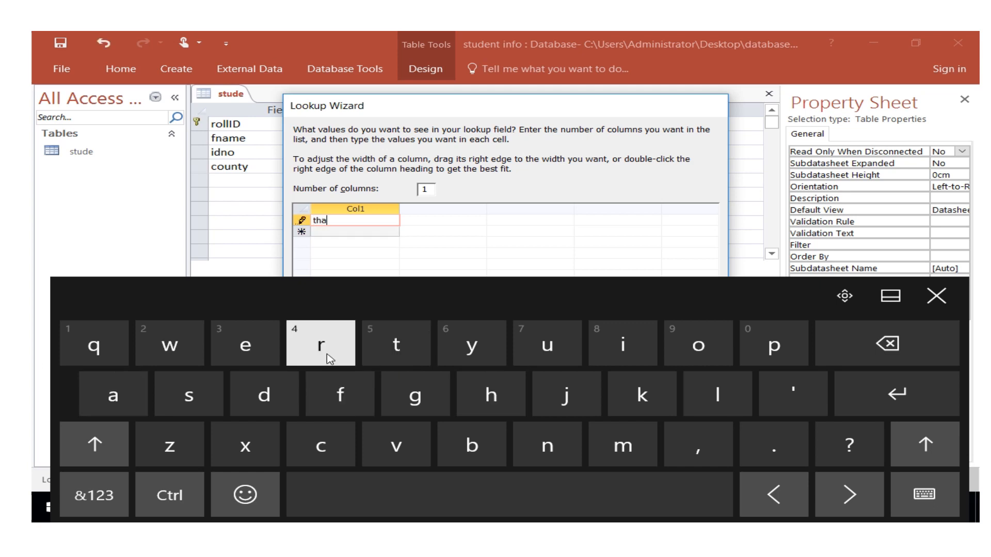
click(139, 403)
click(640, 398)
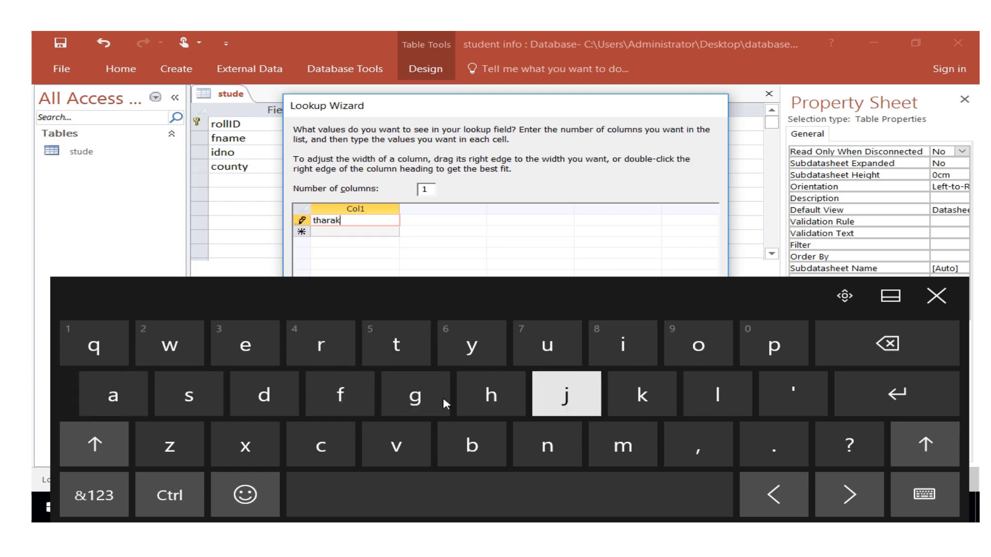
click(113, 402)
click(496, 480)
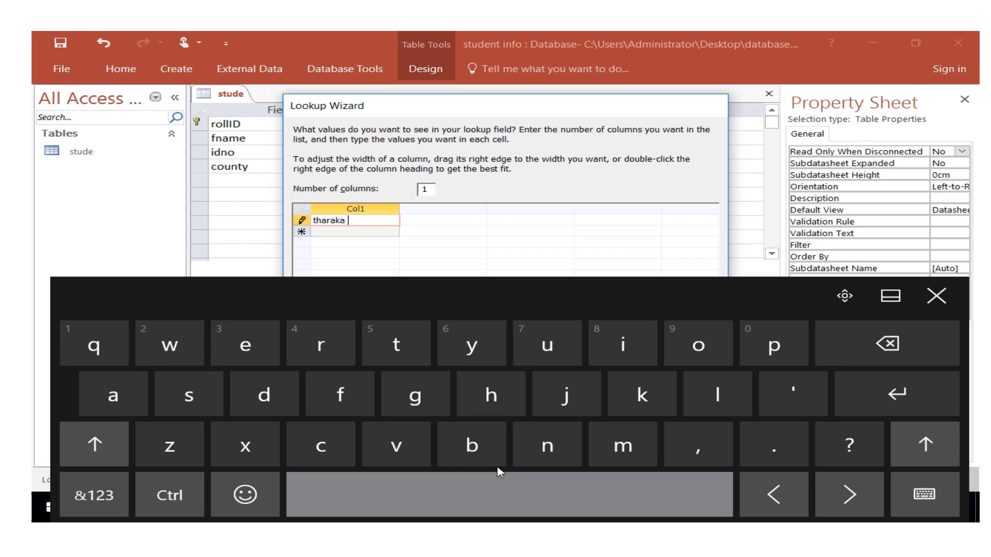
click(547, 445)
click(593, 359)
click(384, 361)
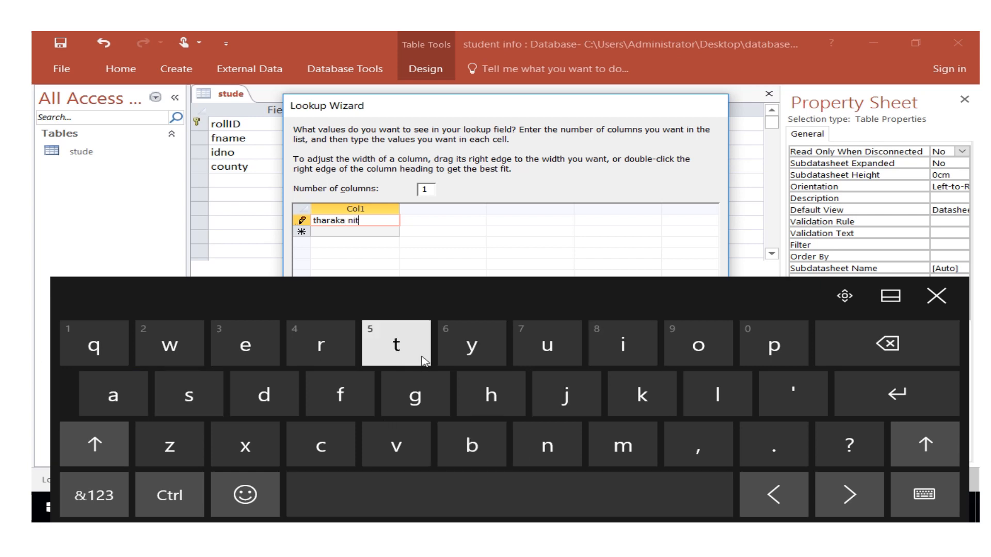
click(465, 402)
click(599, 356)
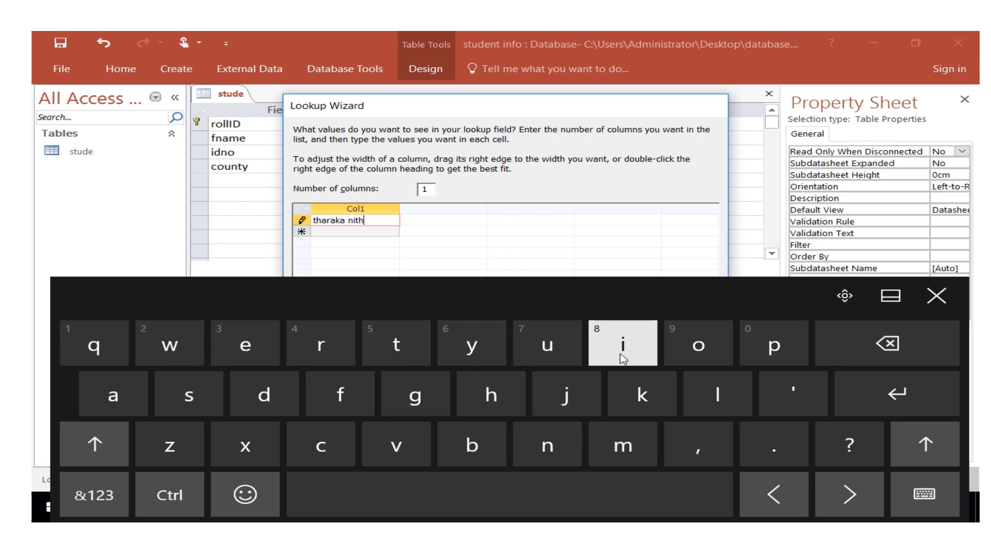
Enter meru as the second value in the county lookup list.
click(342, 232)
click(626, 461)
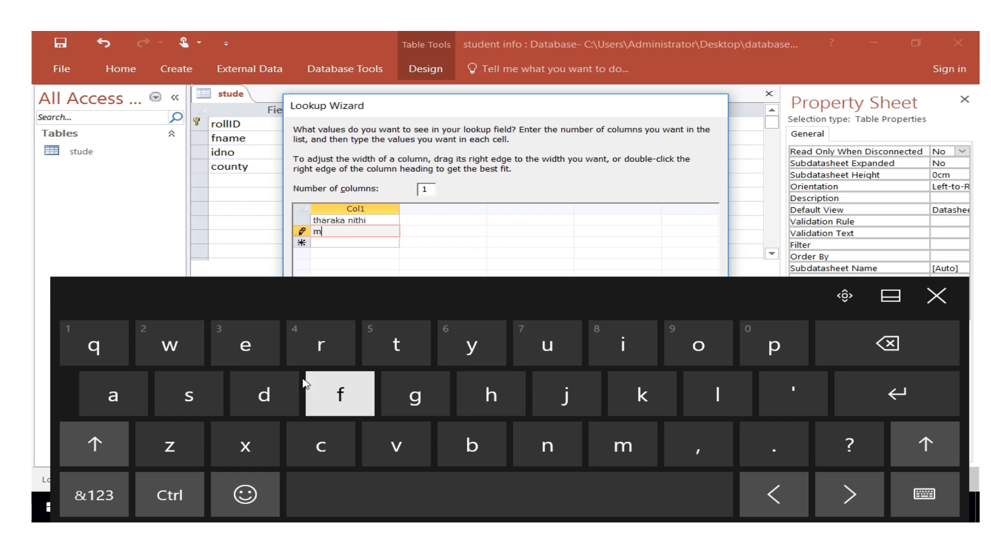
click(245, 345)
click(320, 344)
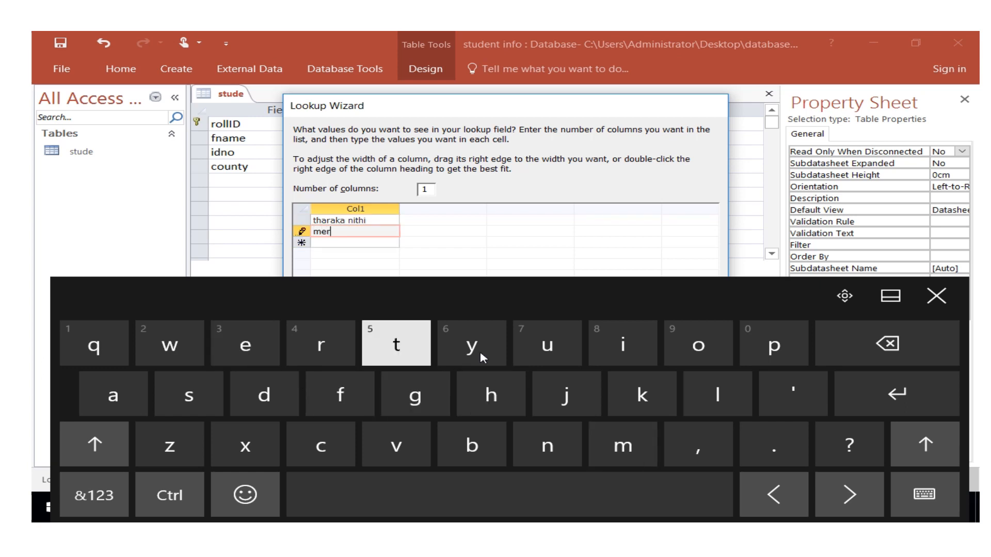
click(555, 346)
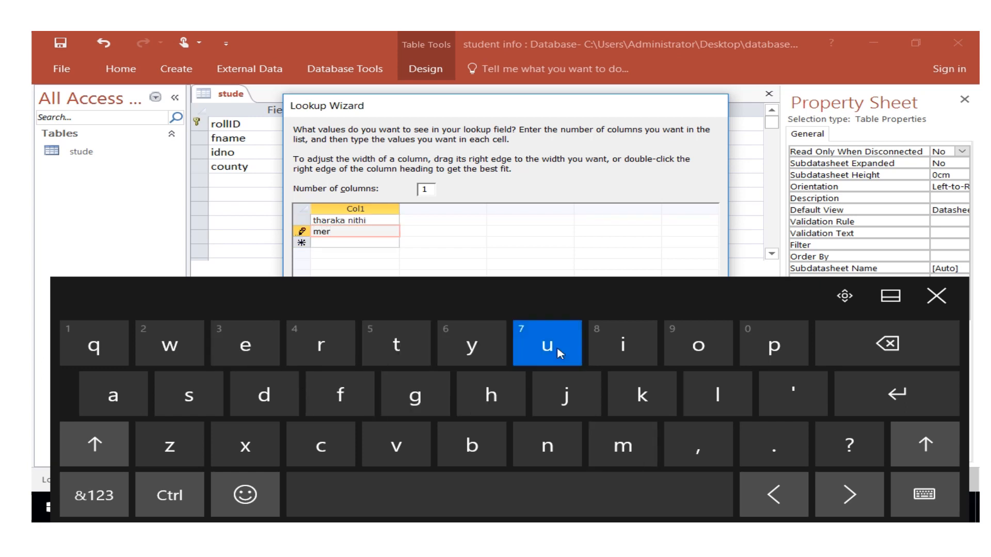
Enter embu as the third value in the county lookup list.
click(320, 243)
click(246, 345)
click(603, 449)
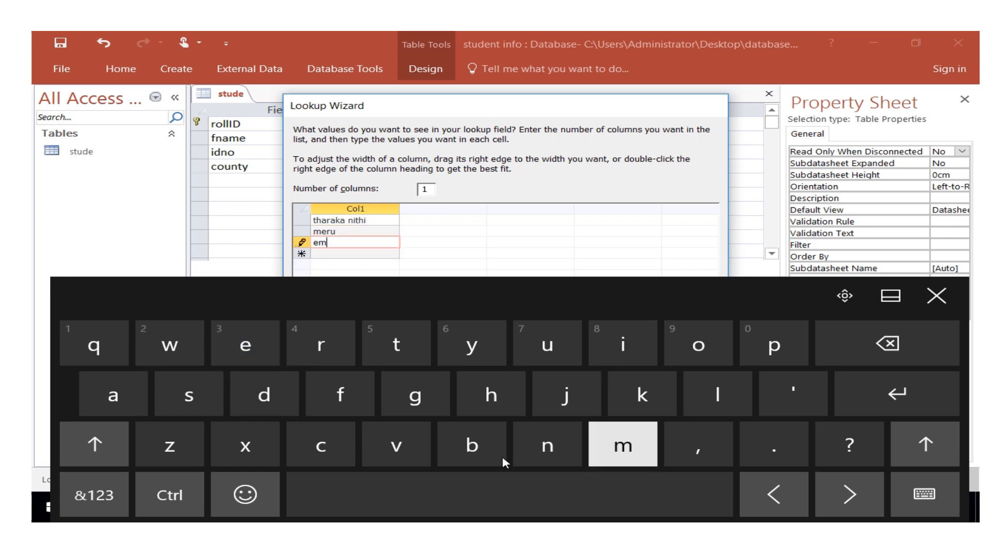
click(495, 451)
click(547, 346)
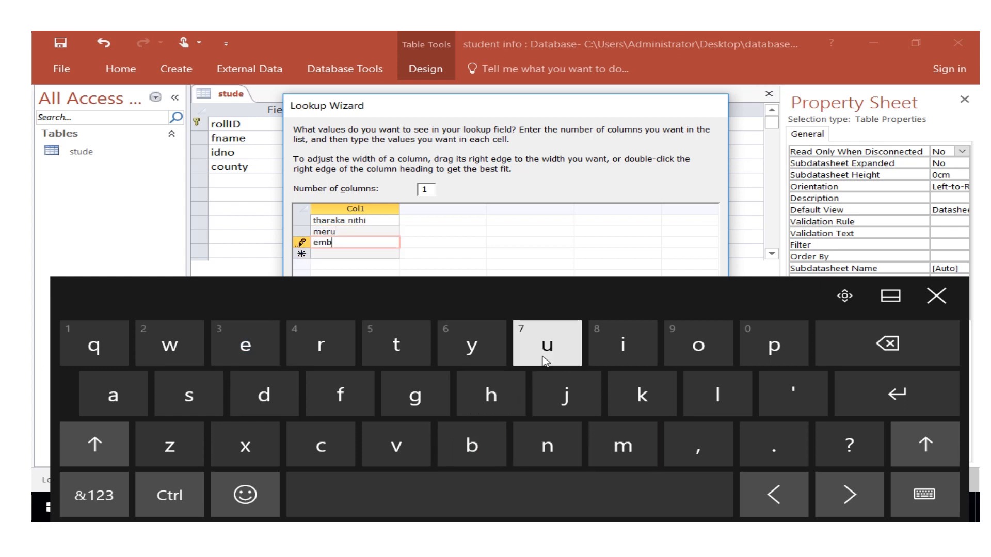
Enter isiolo as the fourth value in the county lookup list.
click(327, 253)
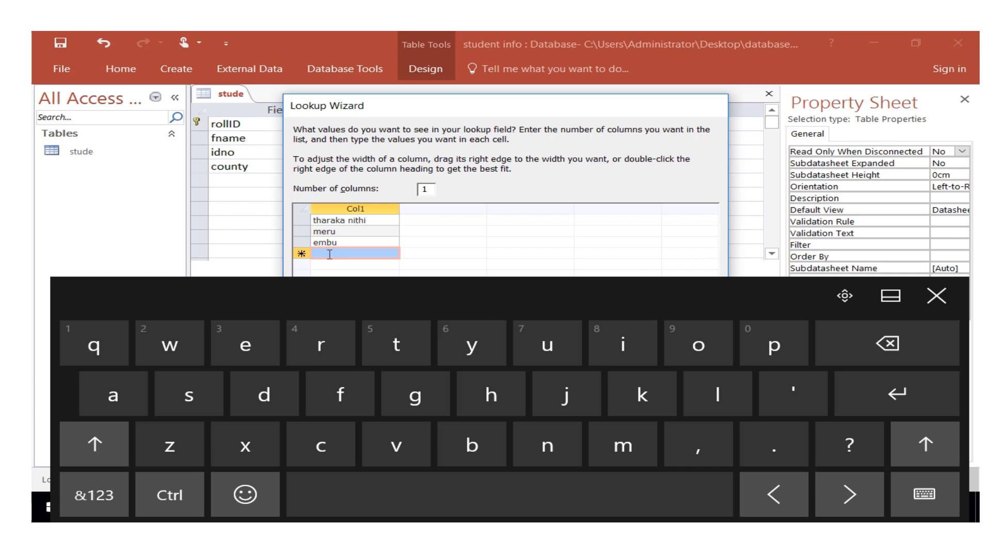
click(601, 340)
click(188, 411)
click(645, 341)
click(702, 344)
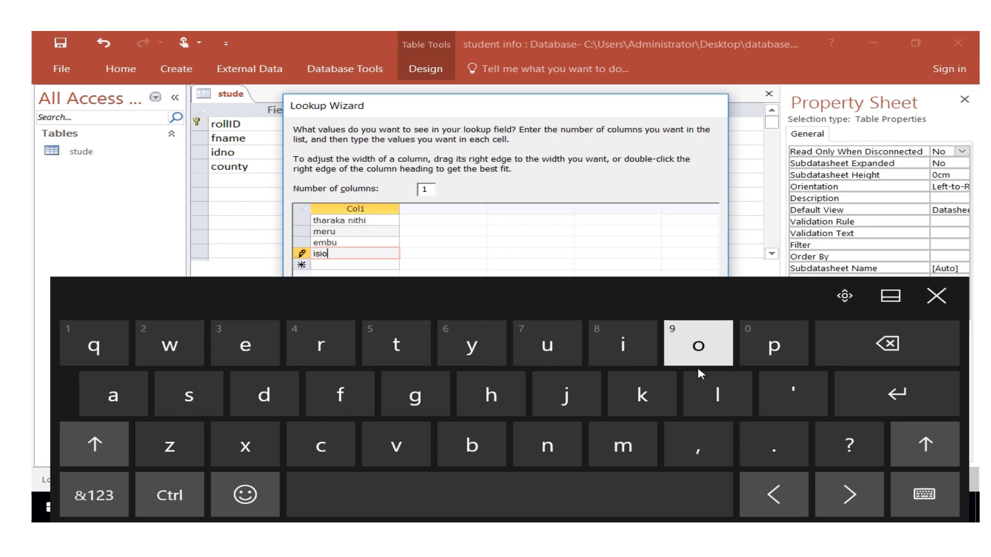
click(692, 384)
click(671, 351)
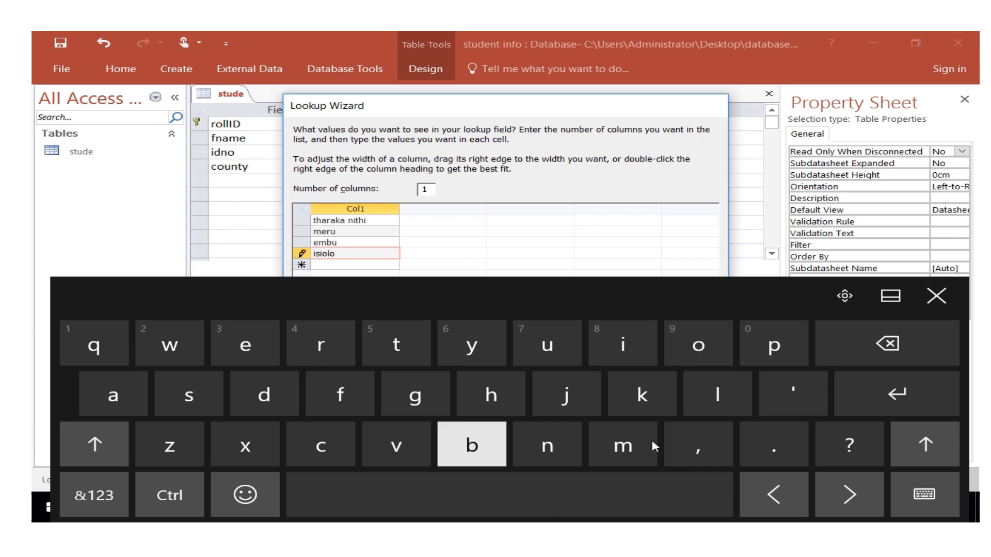
Enter kitui as the fifth value in the county lookup list and finish the Lookup Wizard.
click(336, 265)
click(645, 400)
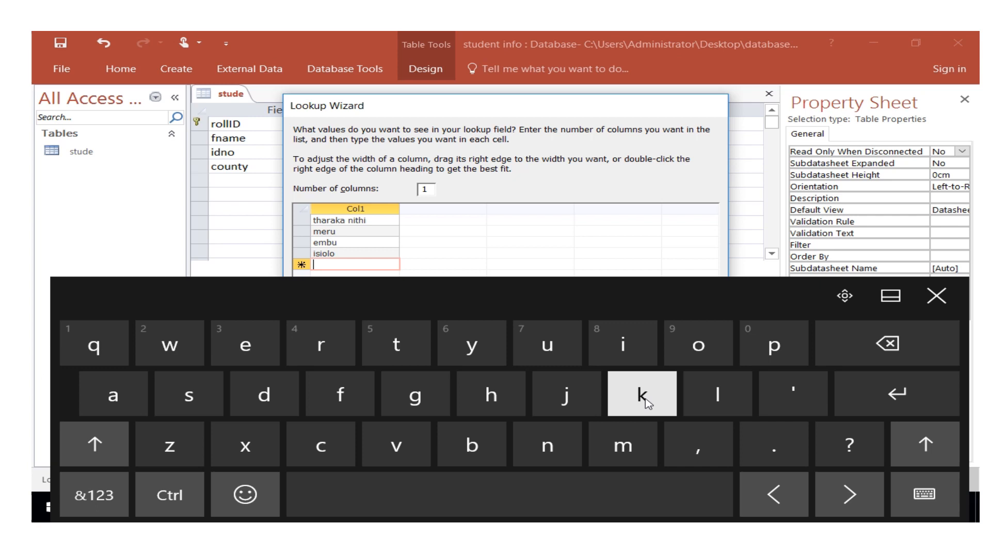
click(623, 345)
click(396, 344)
click(547, 345)
click(623, 345)
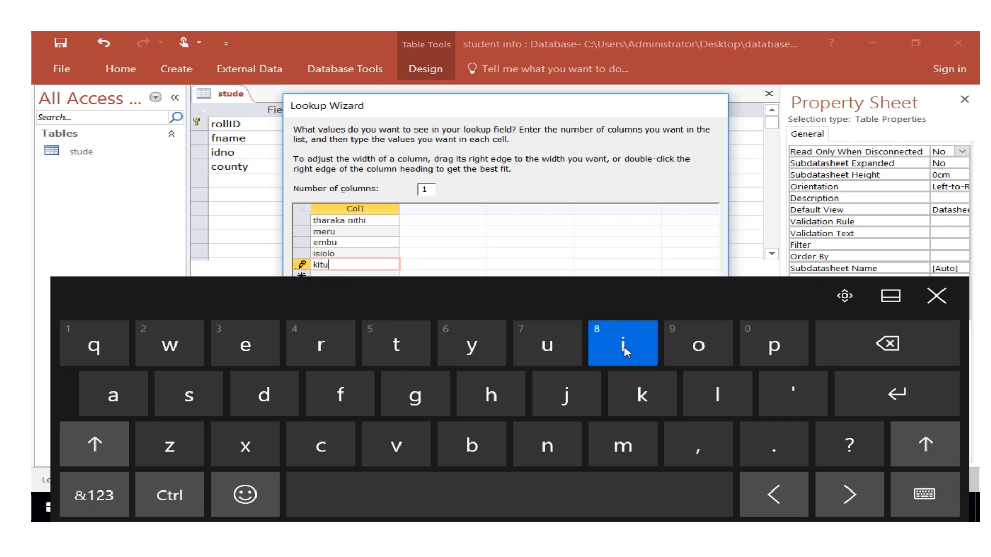
click(937, 295)
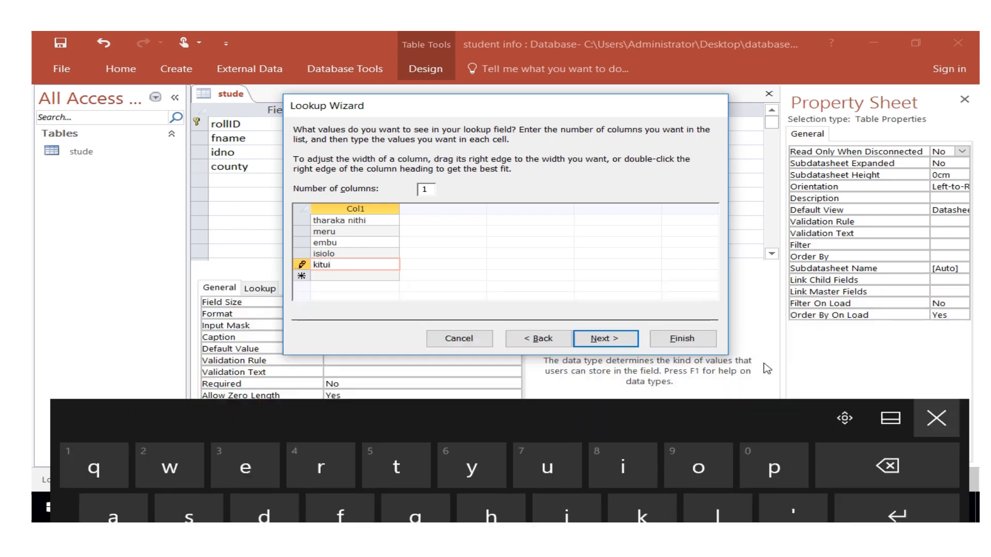
click(682, 339)
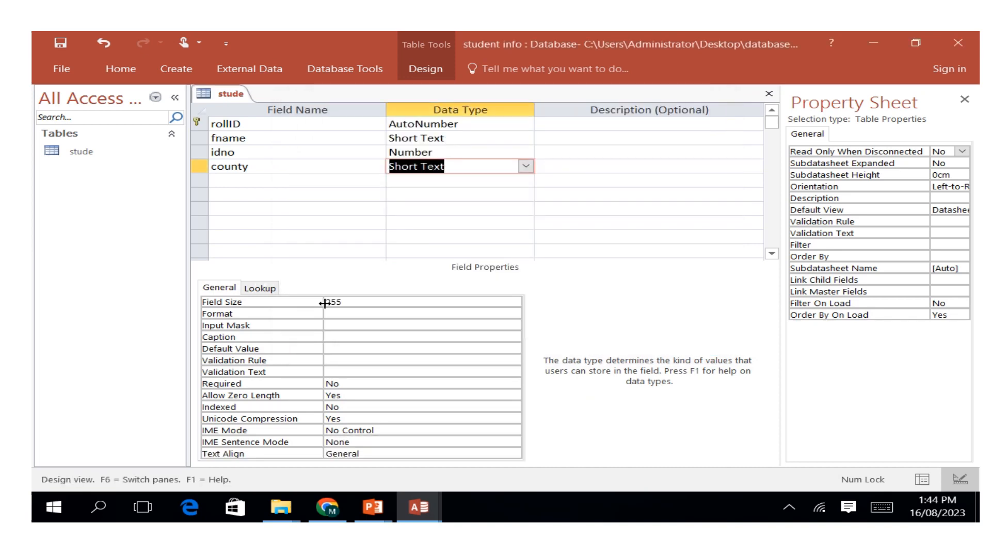
click(555, 223)
click(482, 169)
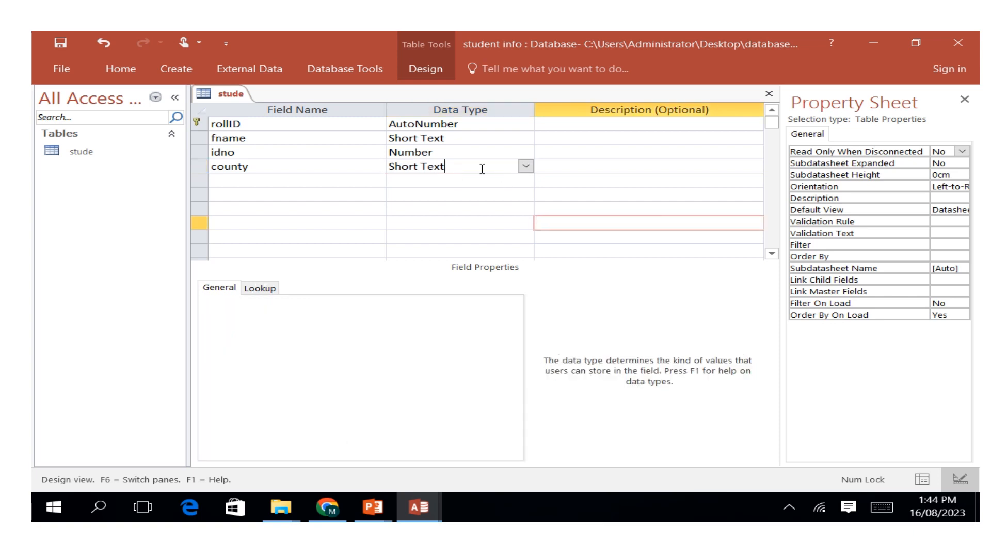
click(526, 166)
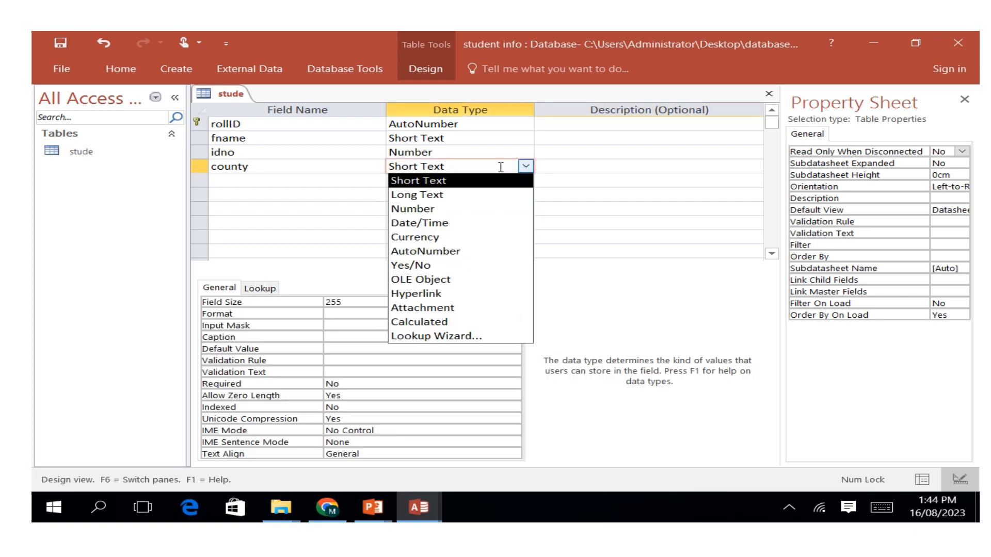
Add a fifth field named photo below county in the stude table.
click(244, 184)
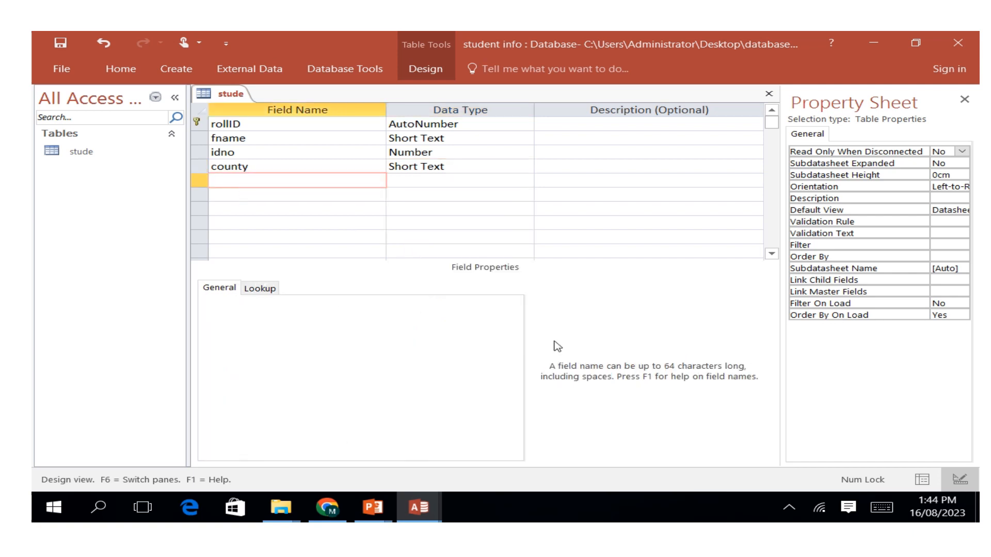
click(882, 508)
click(760, 357)
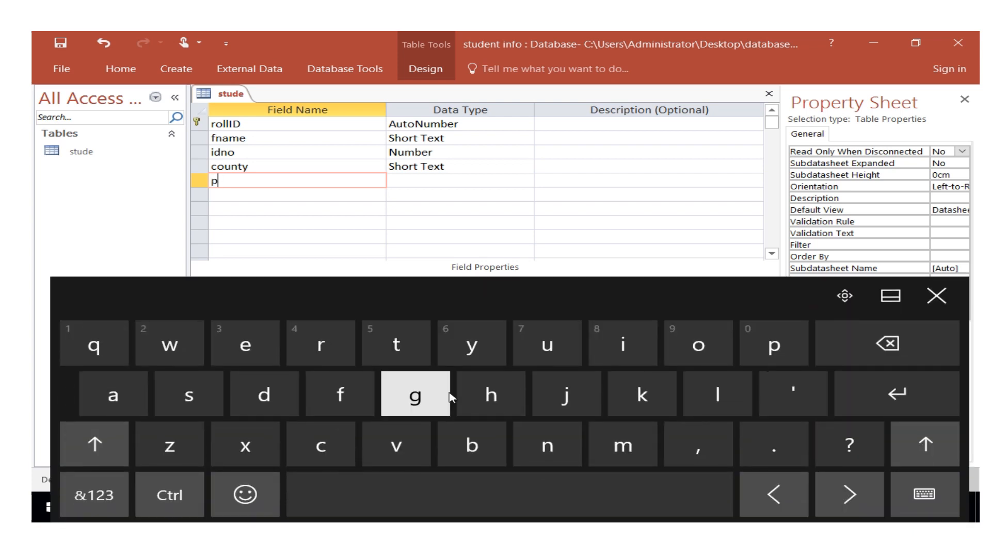
click(485, 395)
click(698, 345)
click(396, 345)
click(671, 341)
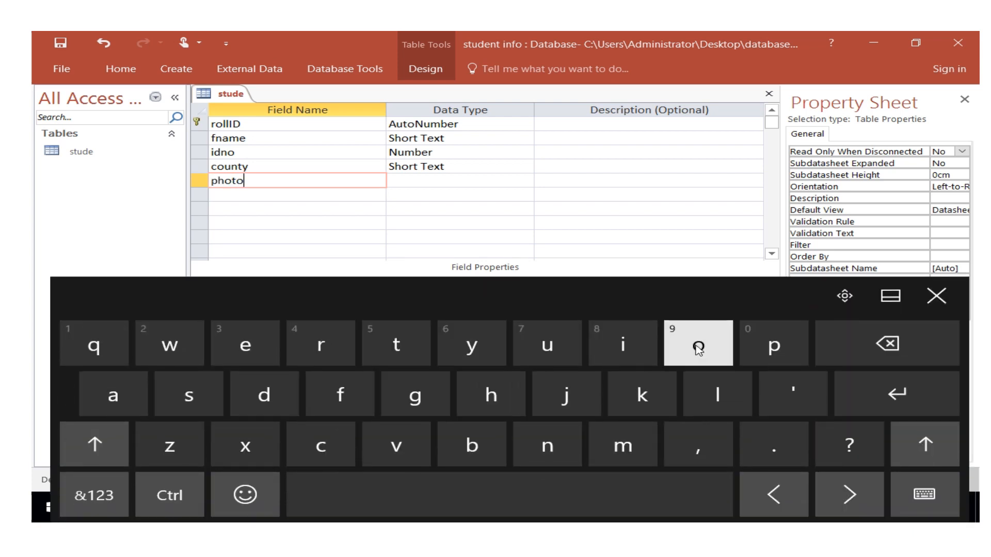
Set the photo field's data type to Attachment.
click(418, 181)
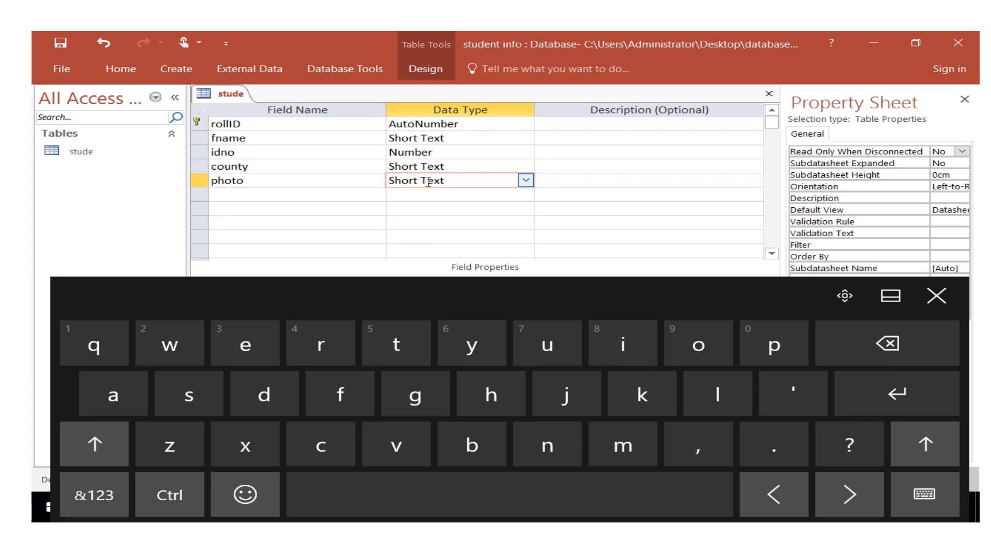
click(526, 180)
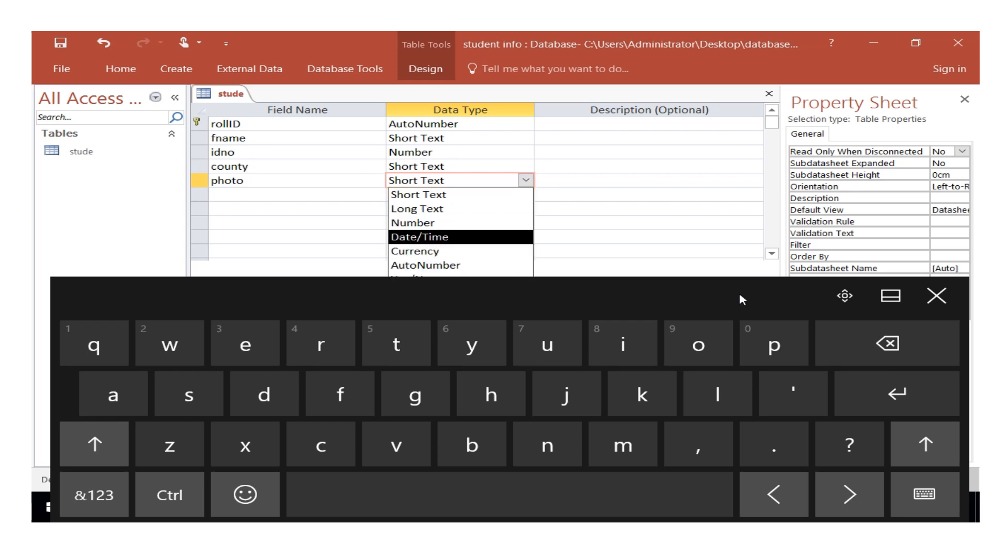
click(932, 301)
click(437, 322)
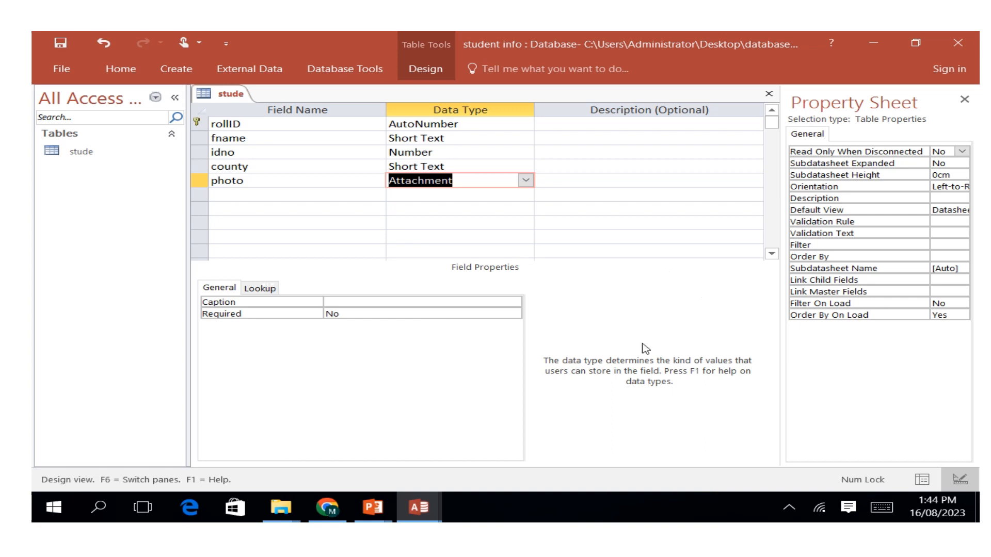
Save the stude table's design and switch the table to Datasheet View.
right_click(230, 94)
click(274, 97)
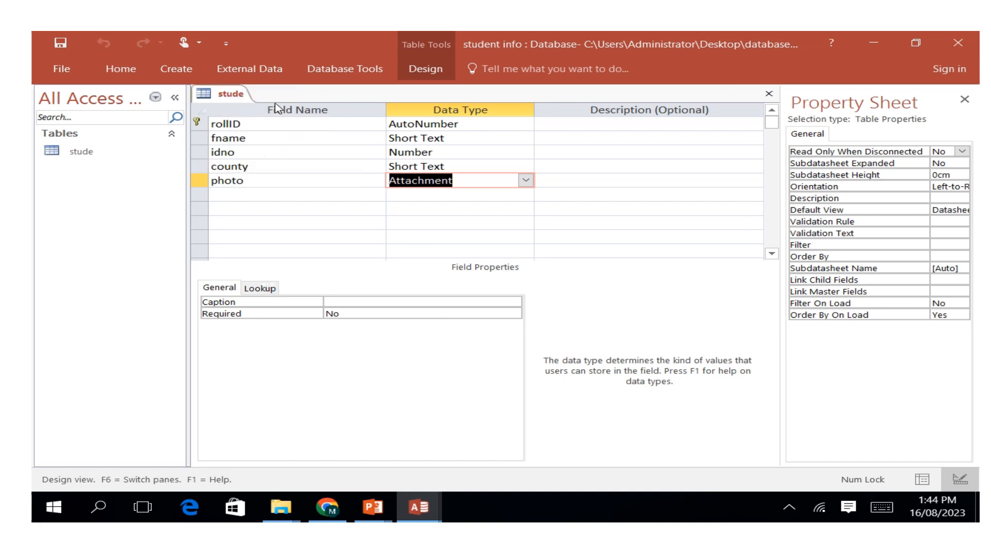
right_click(217, 95)
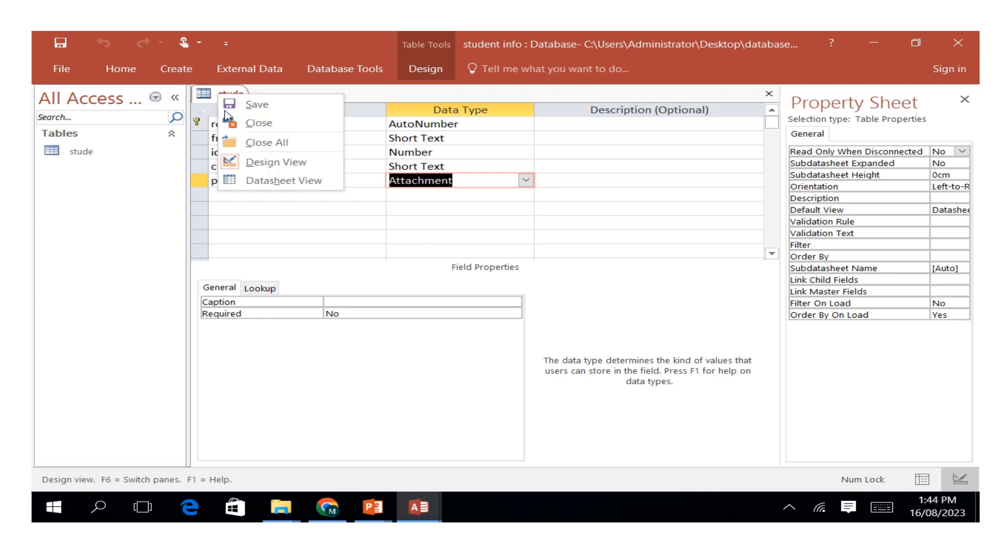
click(265, 182)
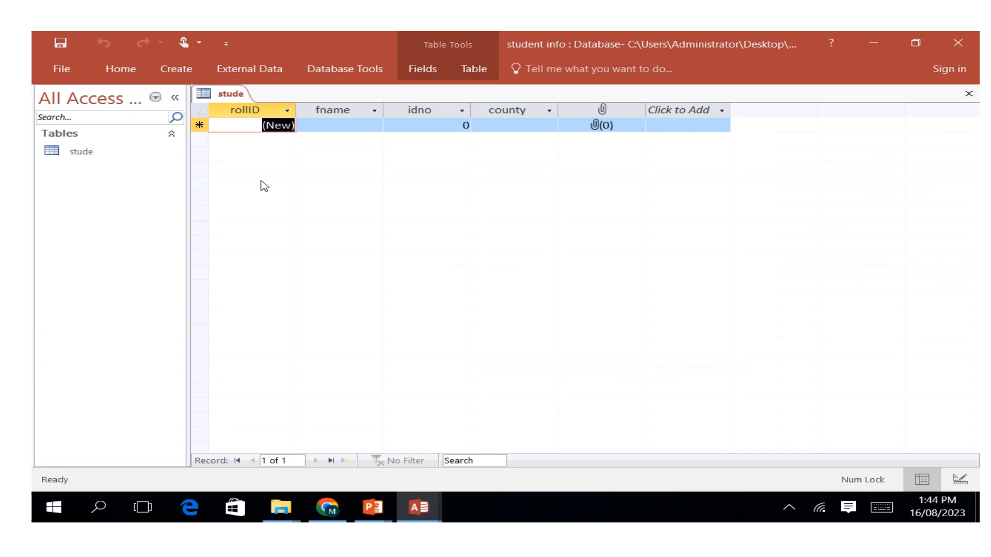
Check the choices offered by the county lookup in the new record.
click(505, 124)
click(549, 125)
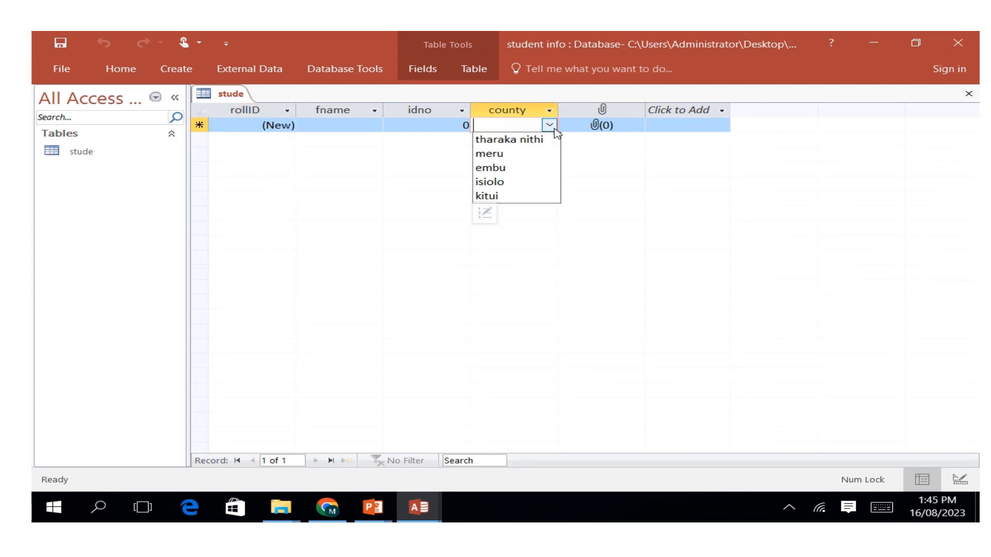
click(432, 125)
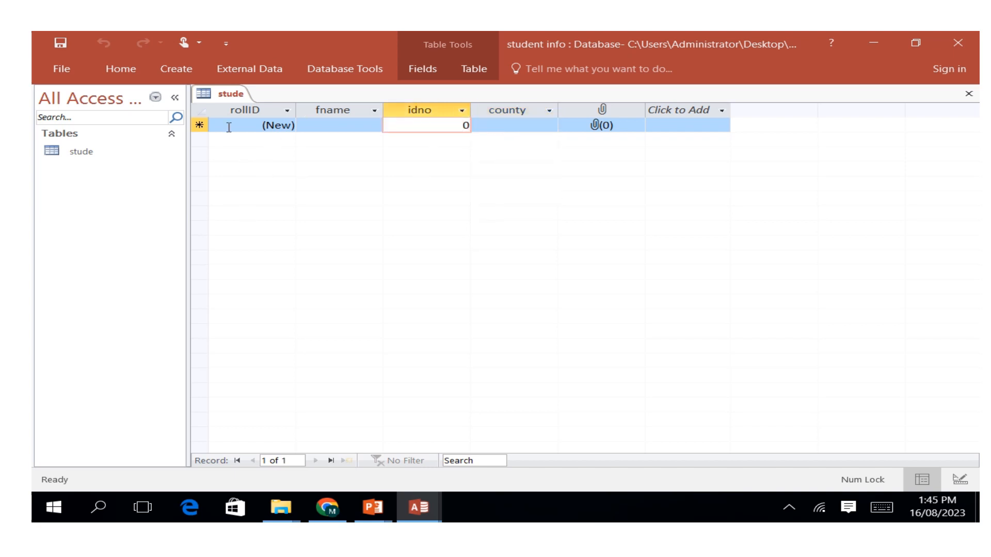
Enter the student's first name in the fname field of the new record.
click(327, 126)
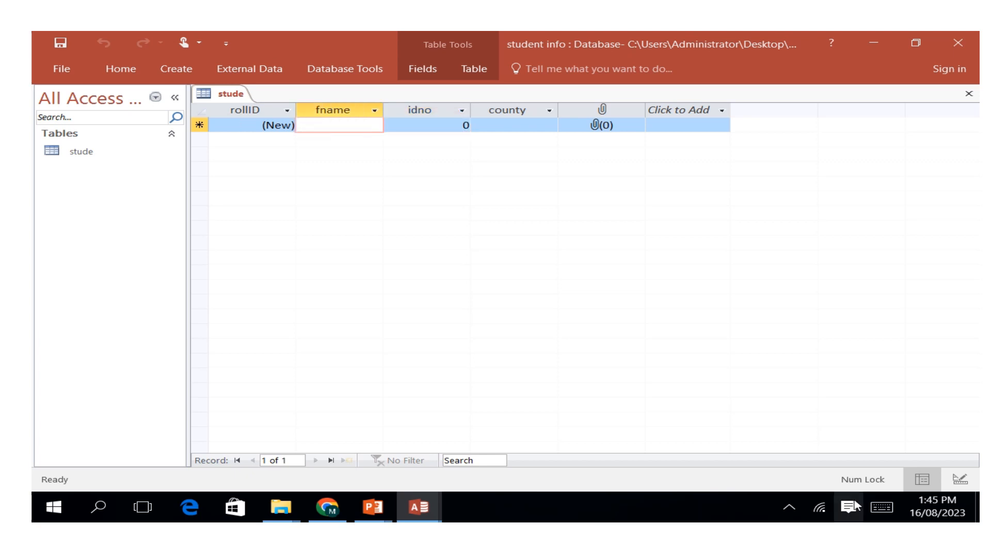
click(874, 512)
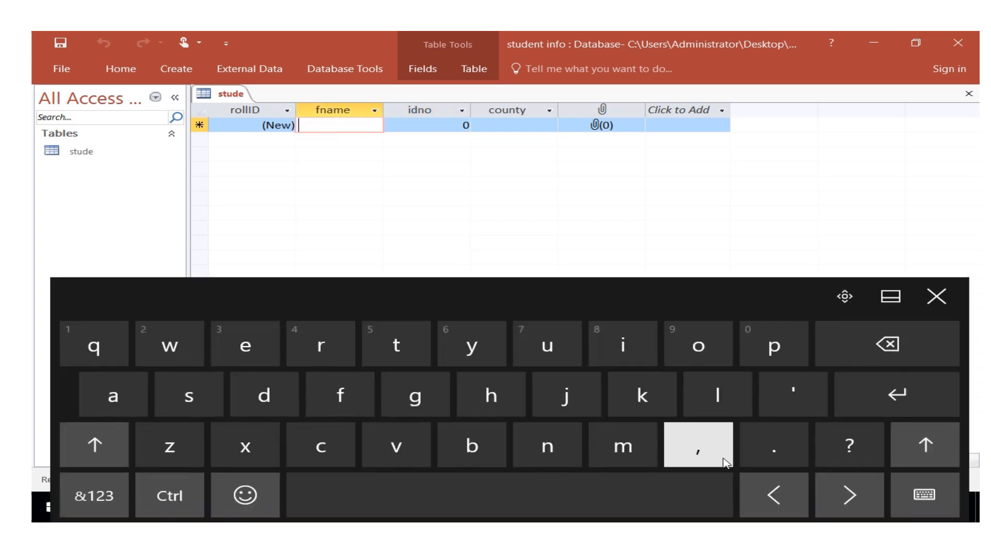
click(636, 459)
click(699, 345)
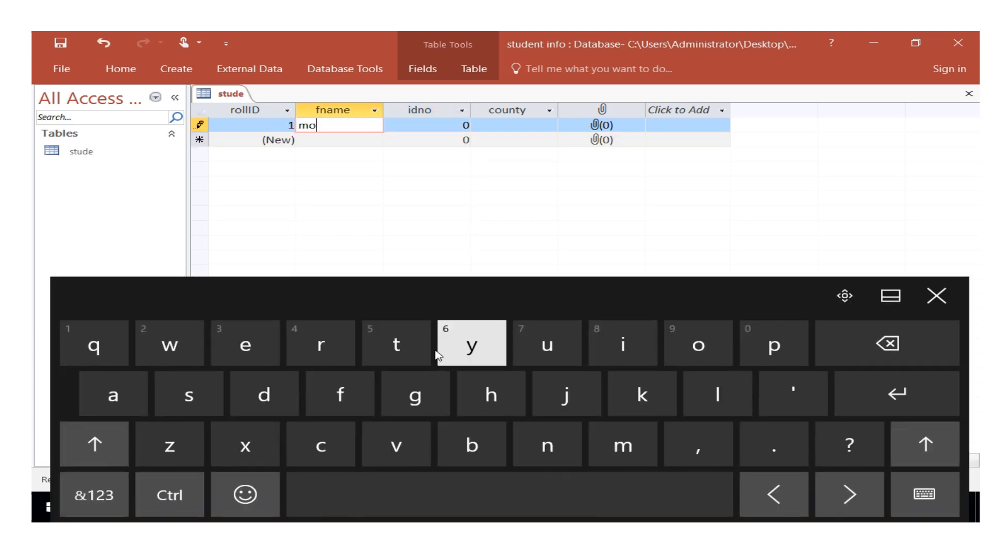
click(336, 351)
click(336, 351)
click(620, 347)
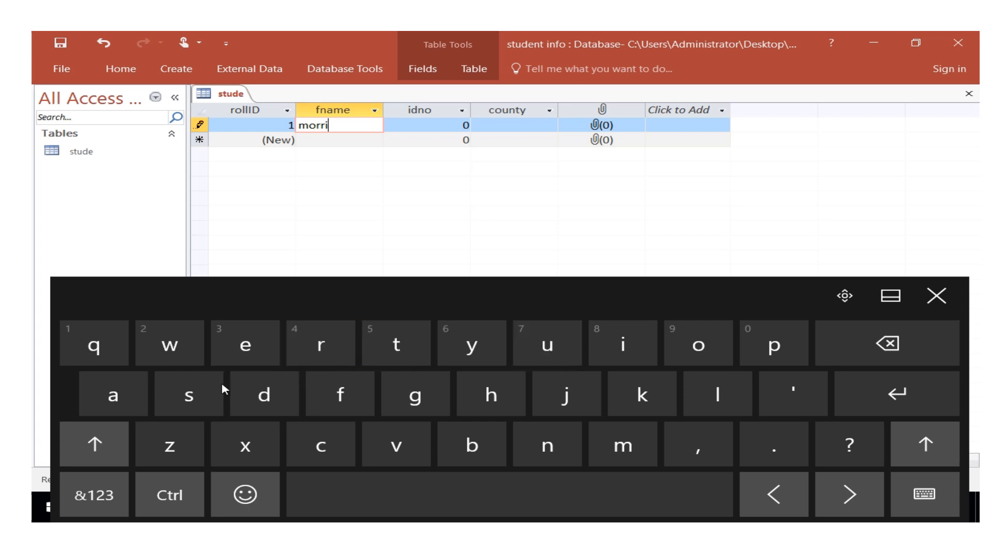
click(222, 384)
Enter the student's ID number in the idno field of the first record.
click(413, 124)
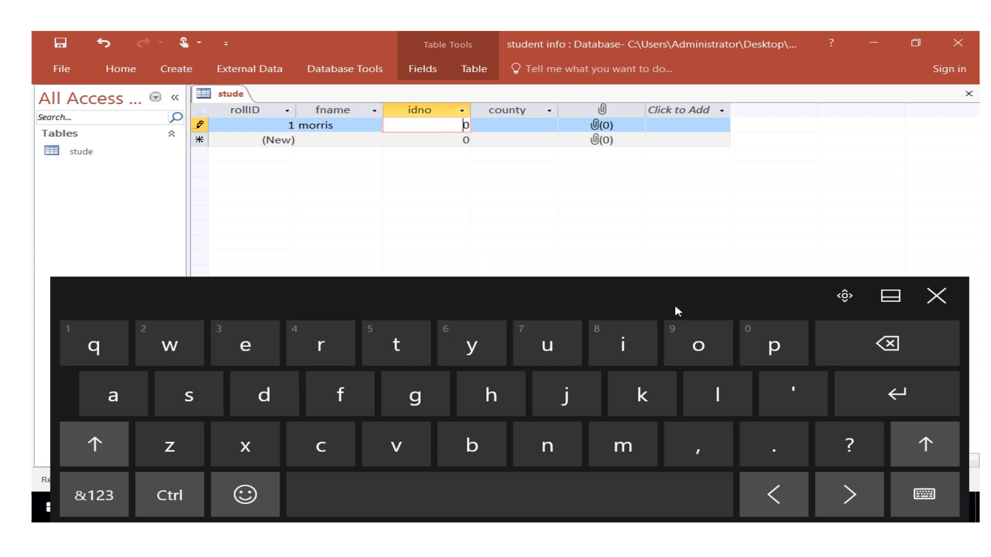
click(138, 497)
click(111, 495)
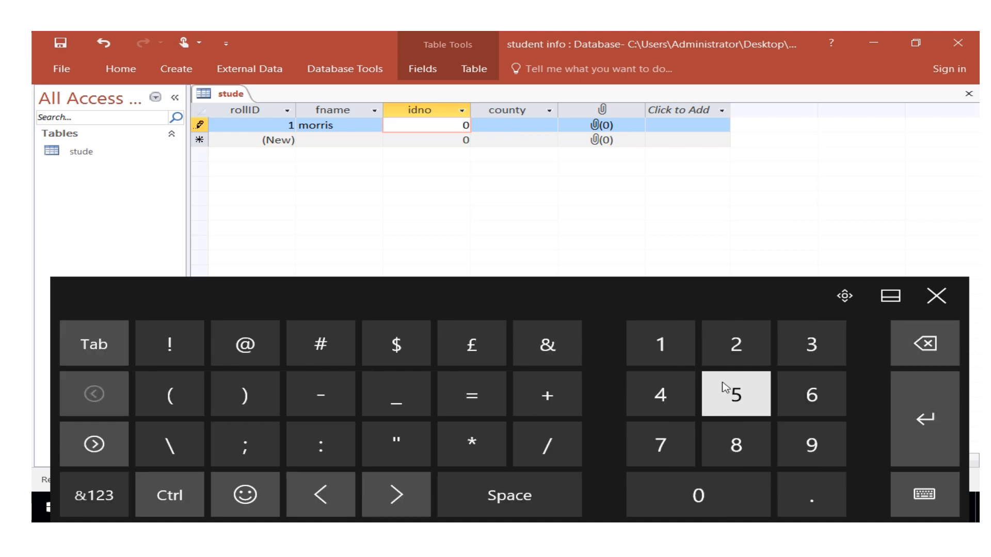
click(736, 395)
click(736, 394)
click(736, 395)
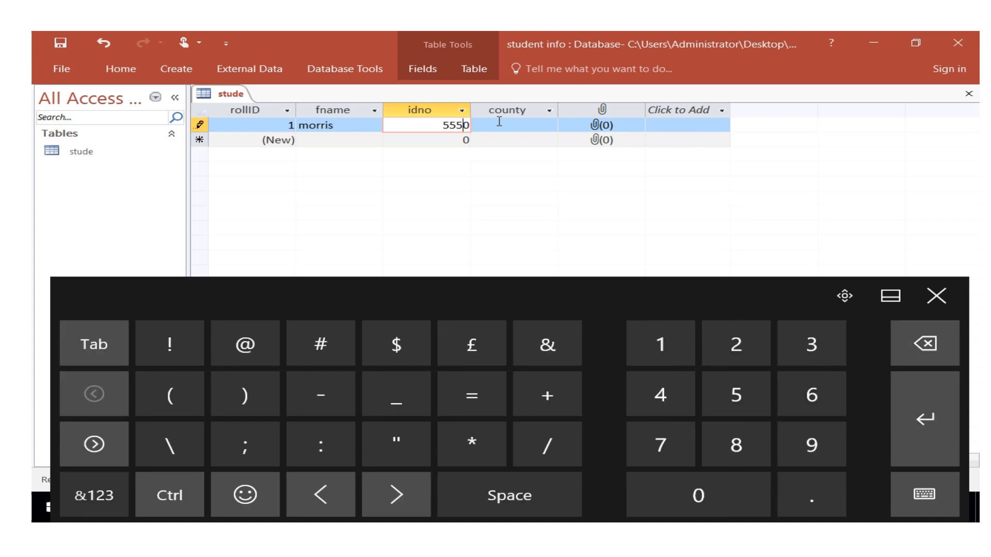
Choose tharaka nithi as the county of the first record.
click(500, 125)
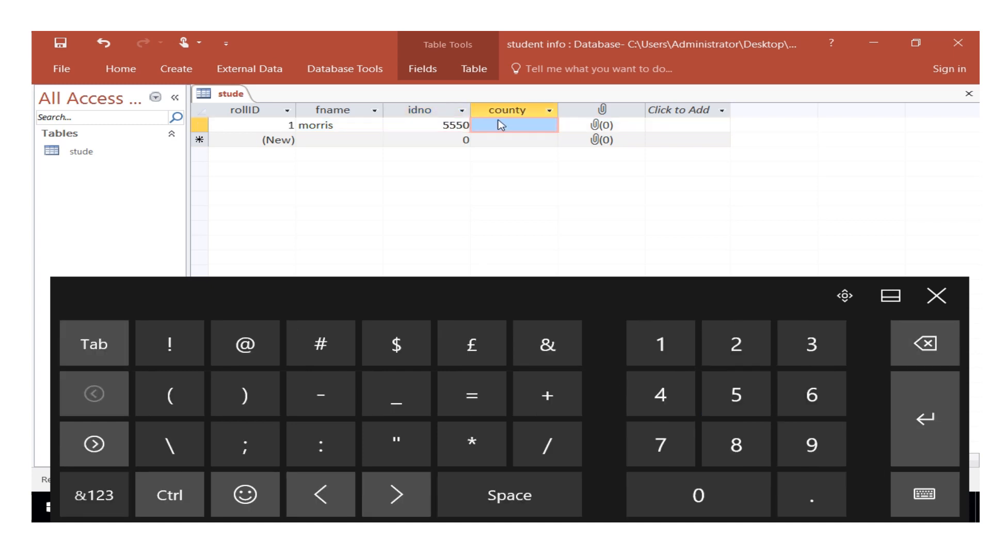
click(550, 127)
click(550, 128)
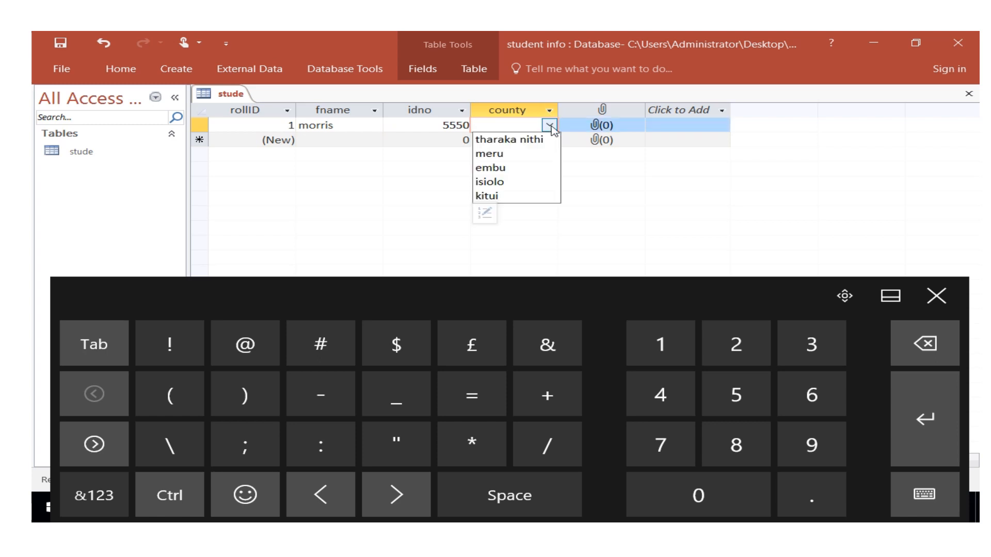
click(507, 141)
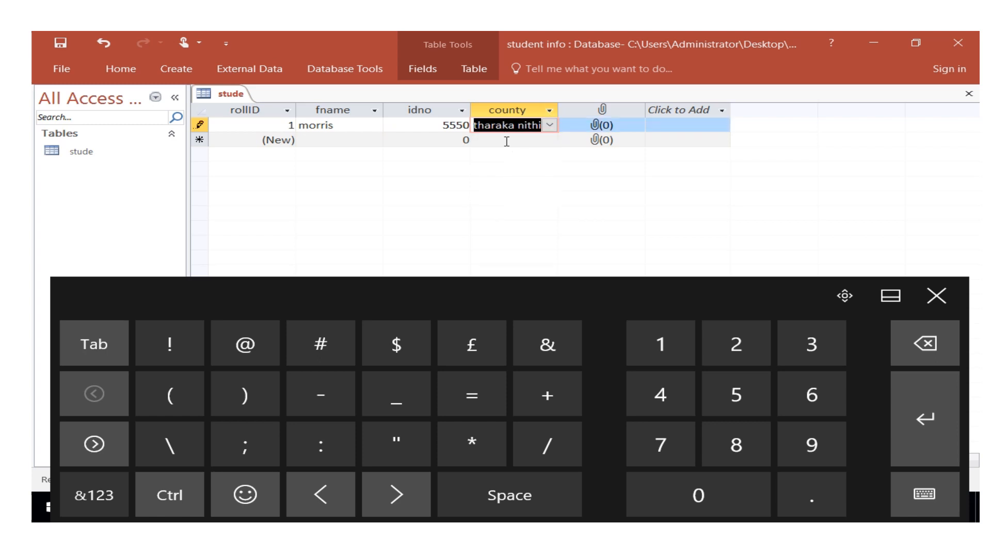
Attach the image Screenshot (1) from the Screenshots folder in Pictures to the first record's attachment field.
click(606, 128)
double_click(607, 128)
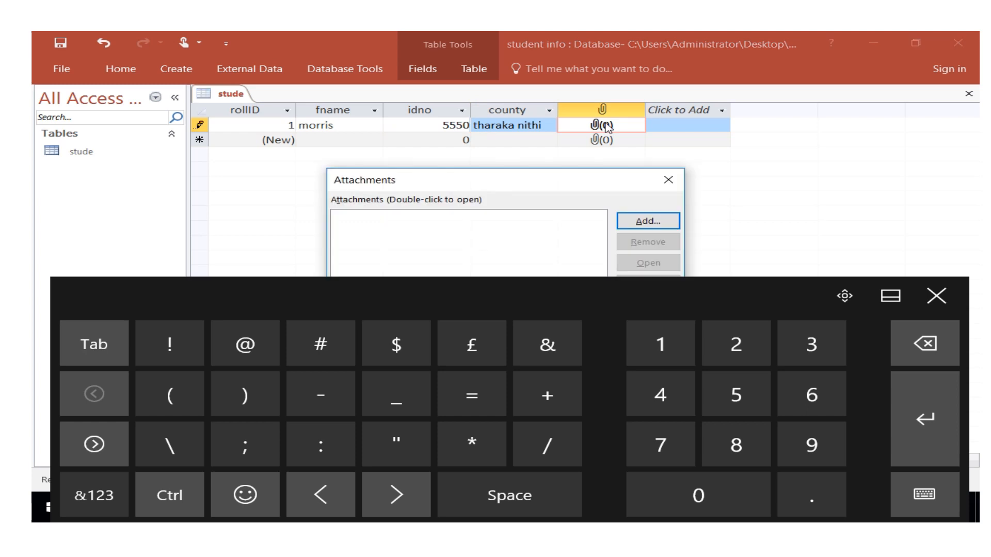
click(936, 297)
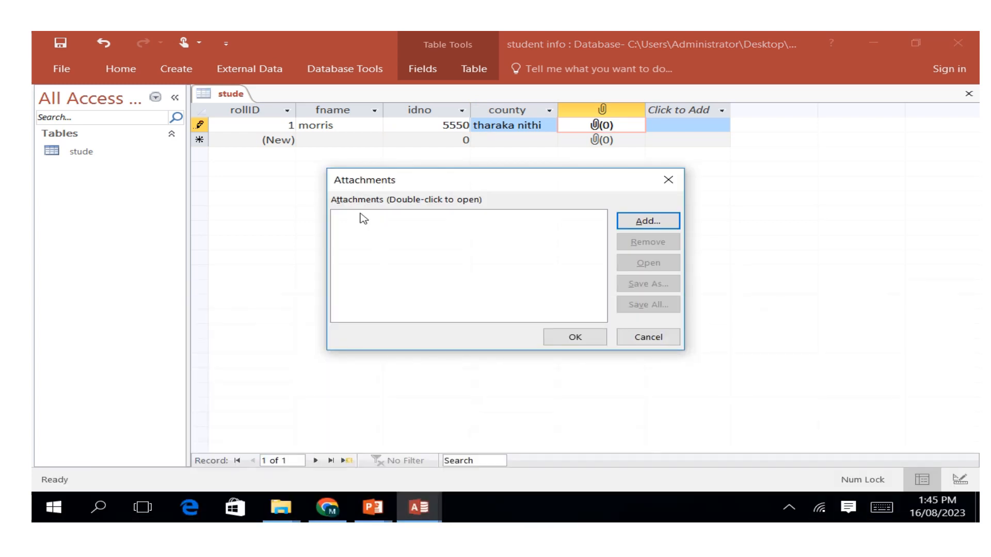
click(649, 227)
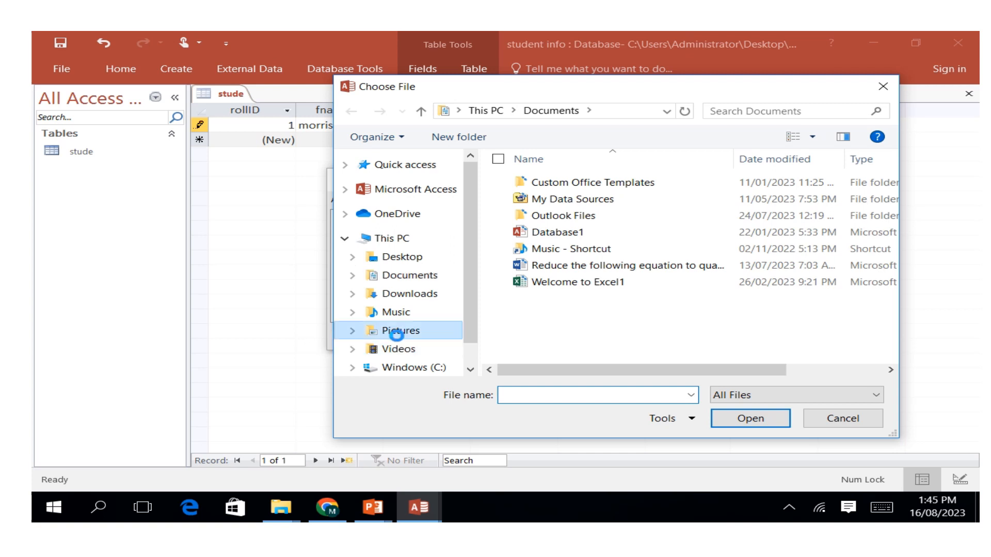
click(403, 331)
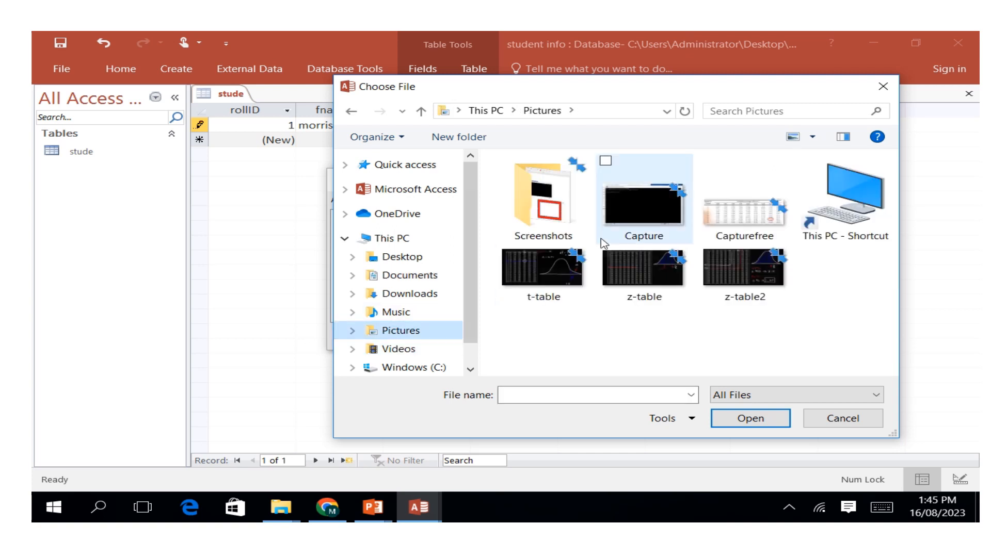
double_click(540, 219)
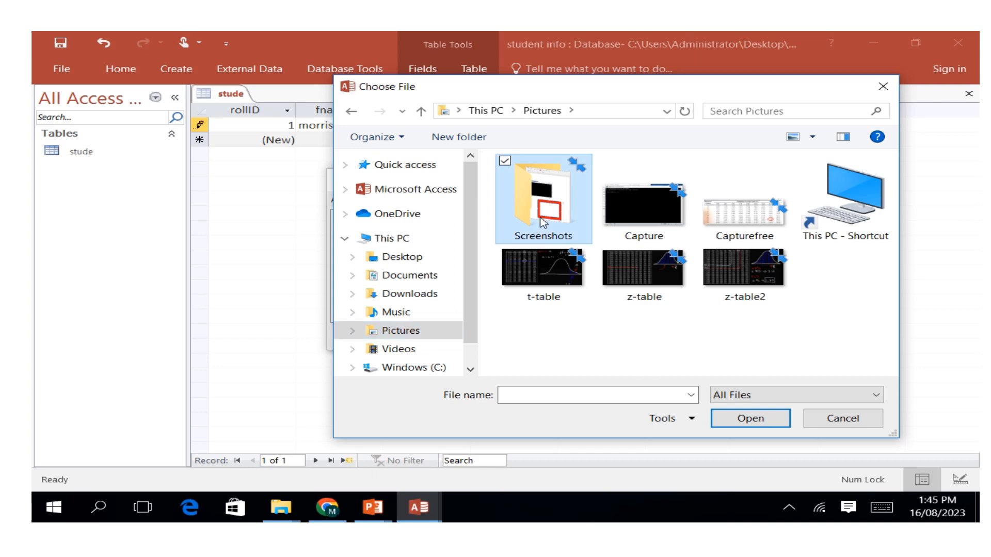
click(541, 219)
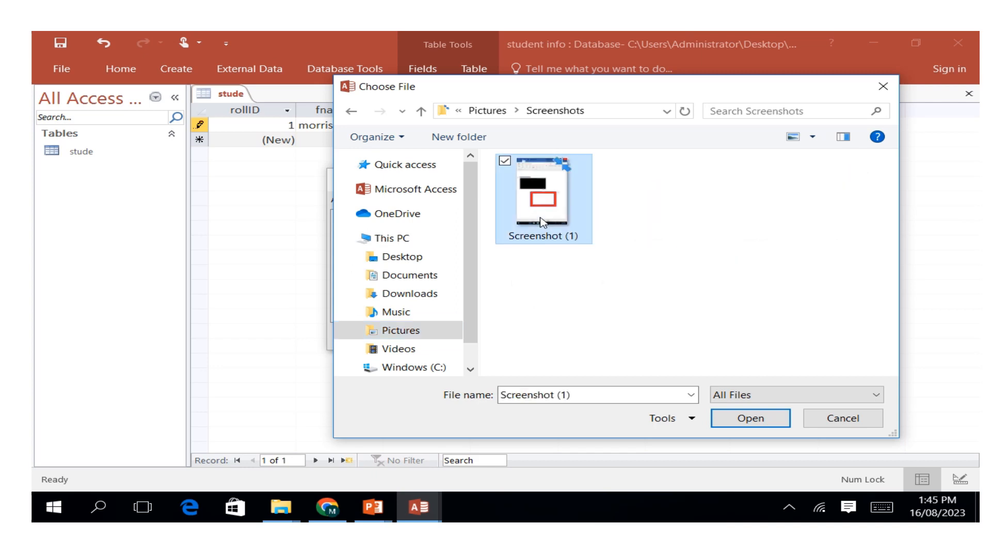
click(774, 419)
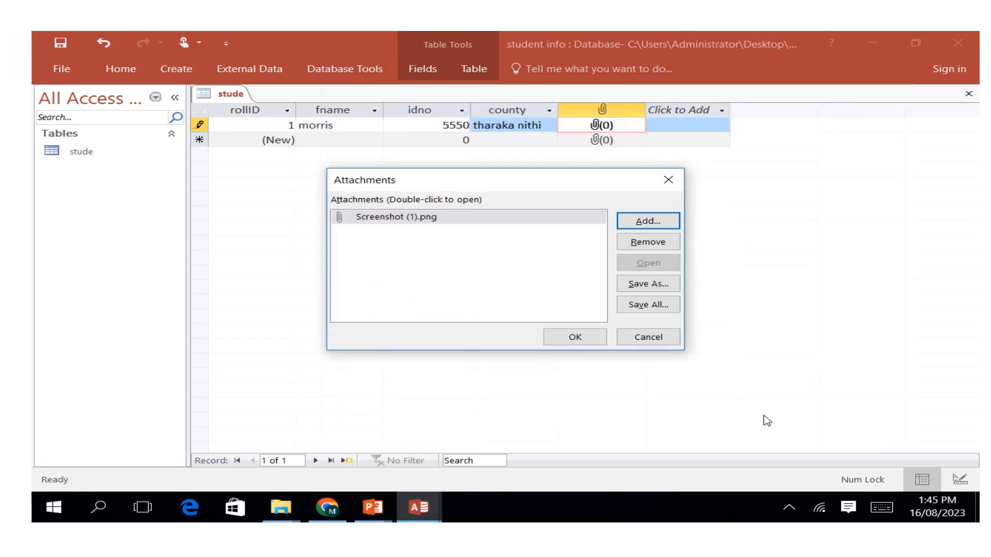
click(571, 339)
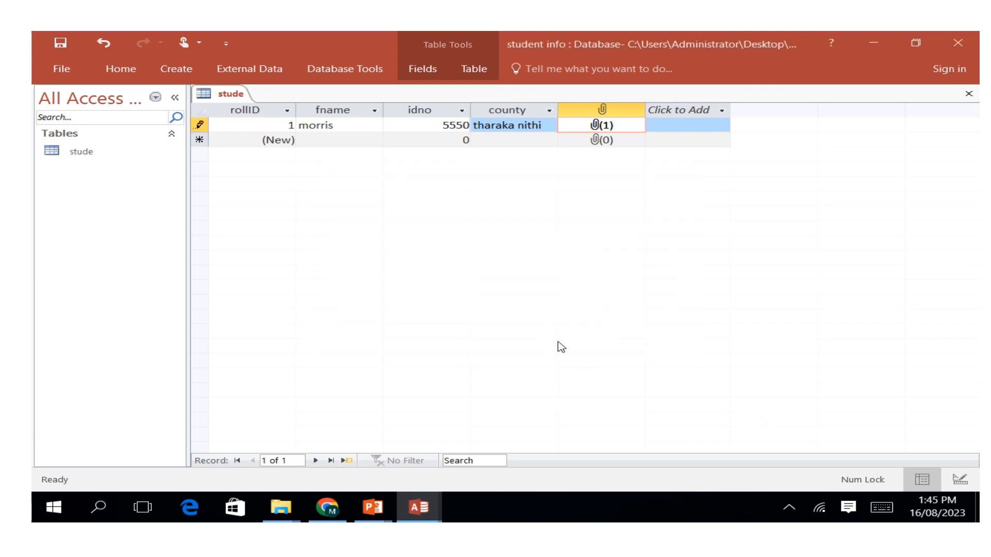
Try to open the Screenshot (1).png file attached to the first record.
double_click(605, 129)
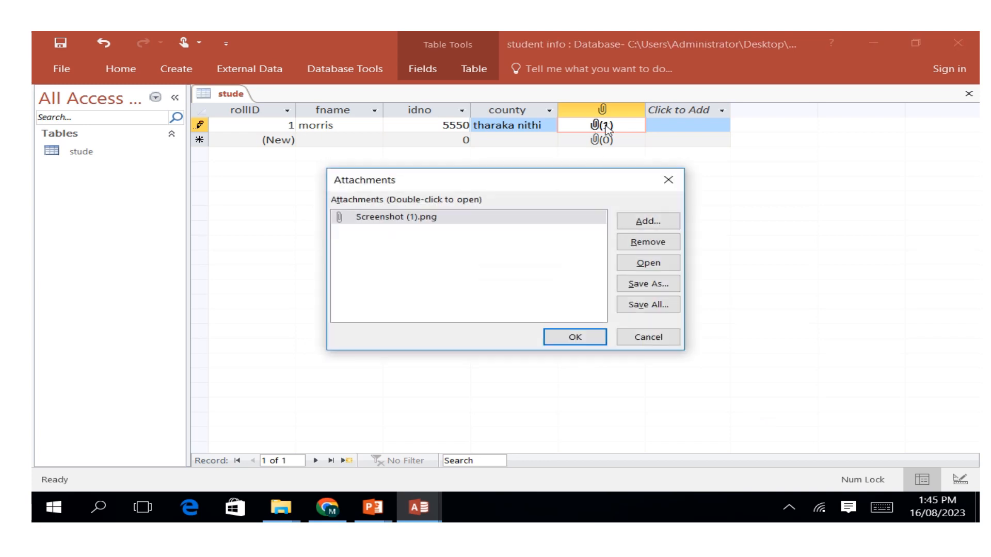
click(446, 220)
click(569, 339)
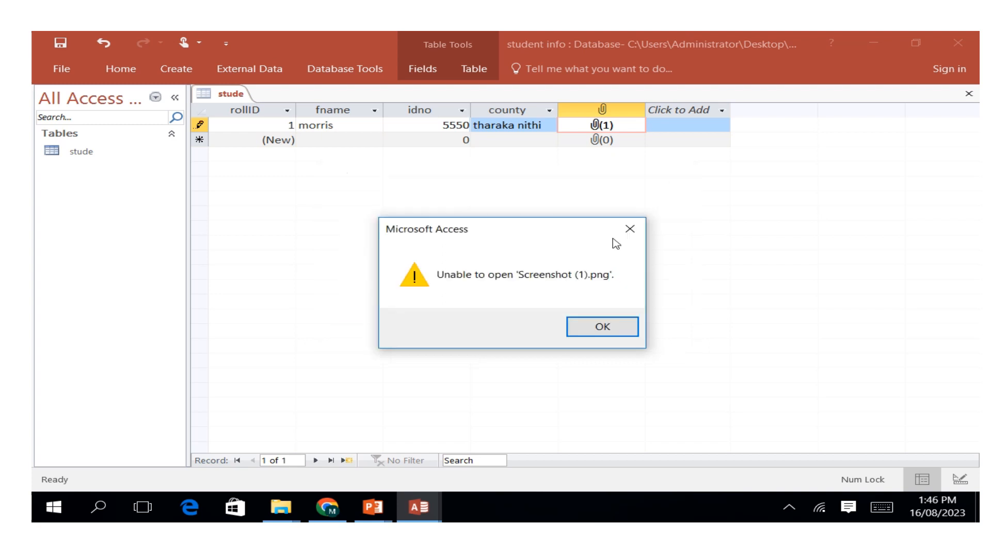
click(627, 232)
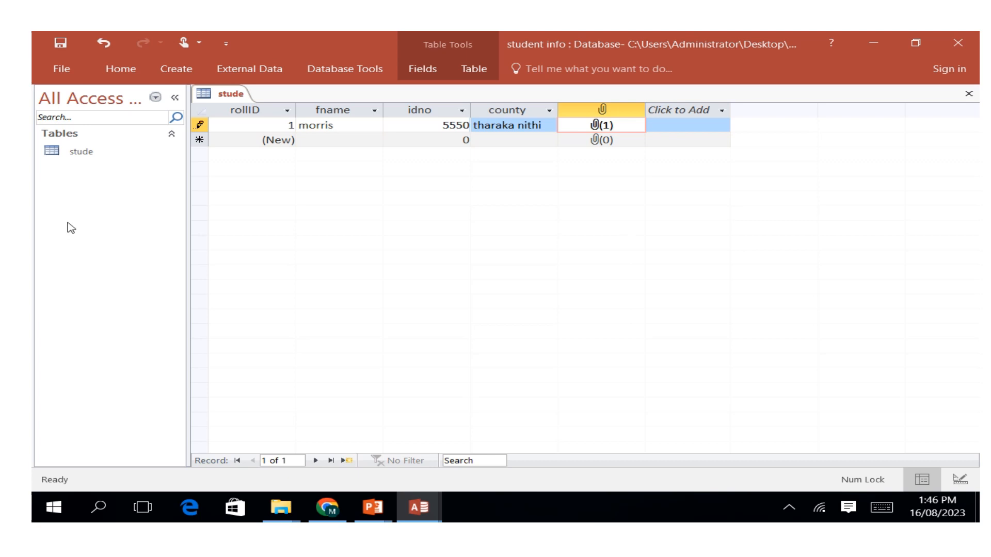
Create a blank form and list the fields of the stude table for it.
click(176, 69)
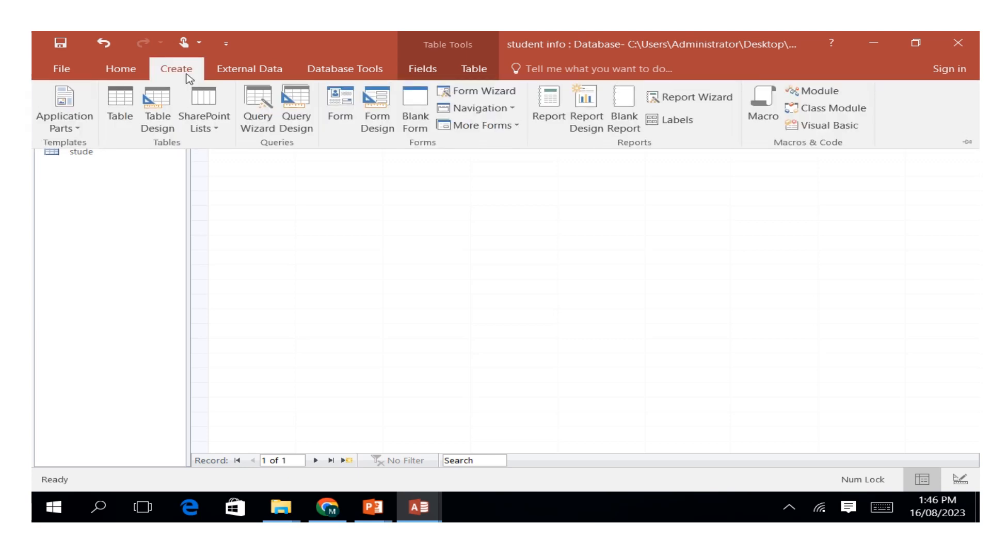
click(418, 100)
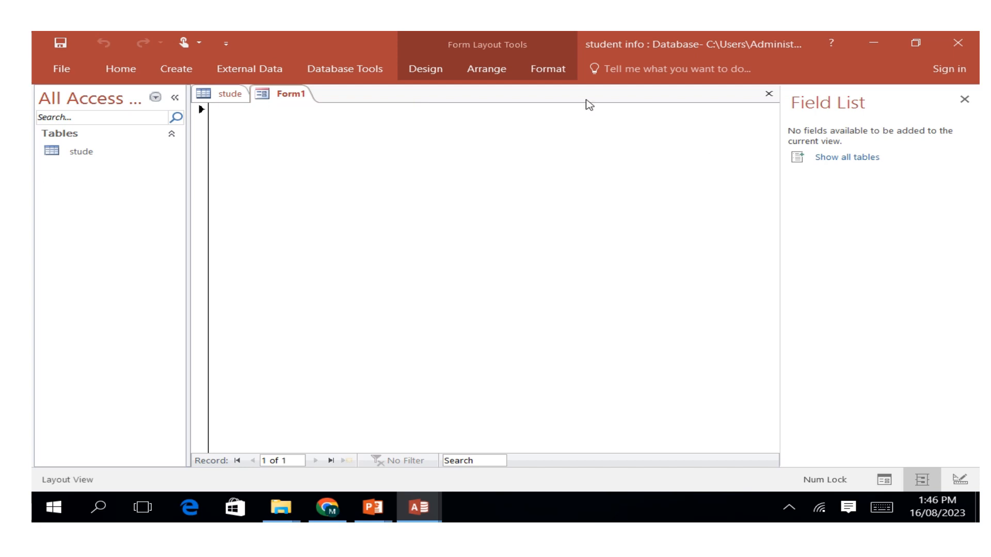
click(818, 158)
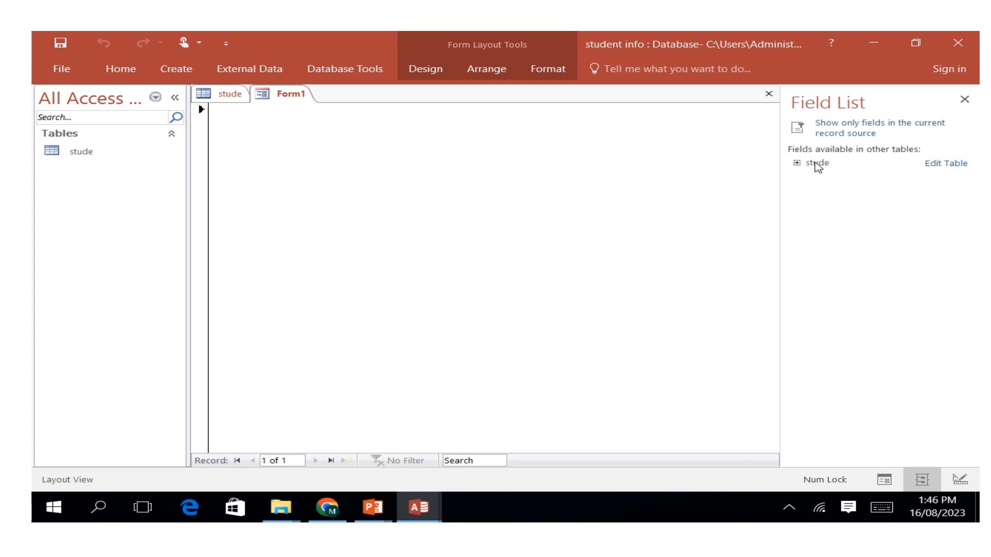
click(816, 163)
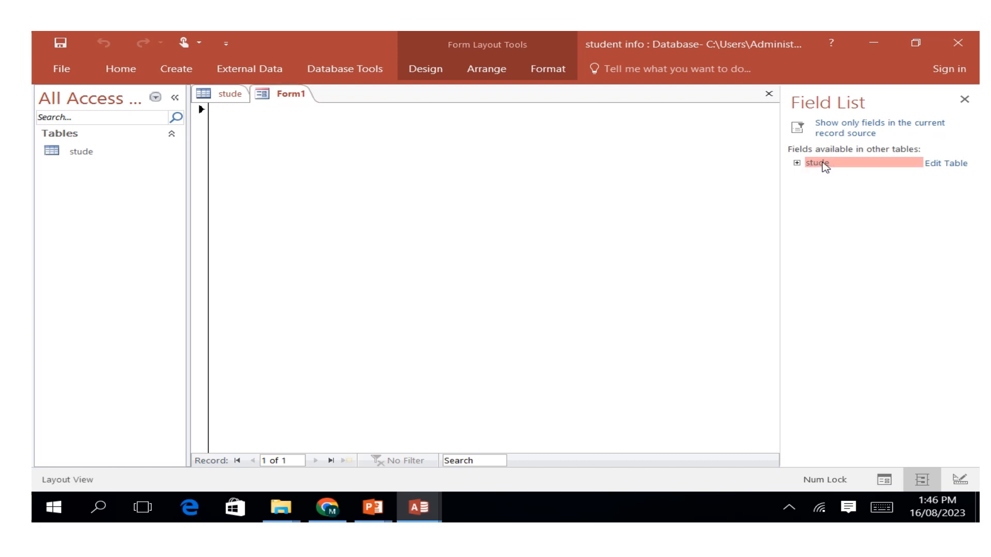
double_click(866, 162)
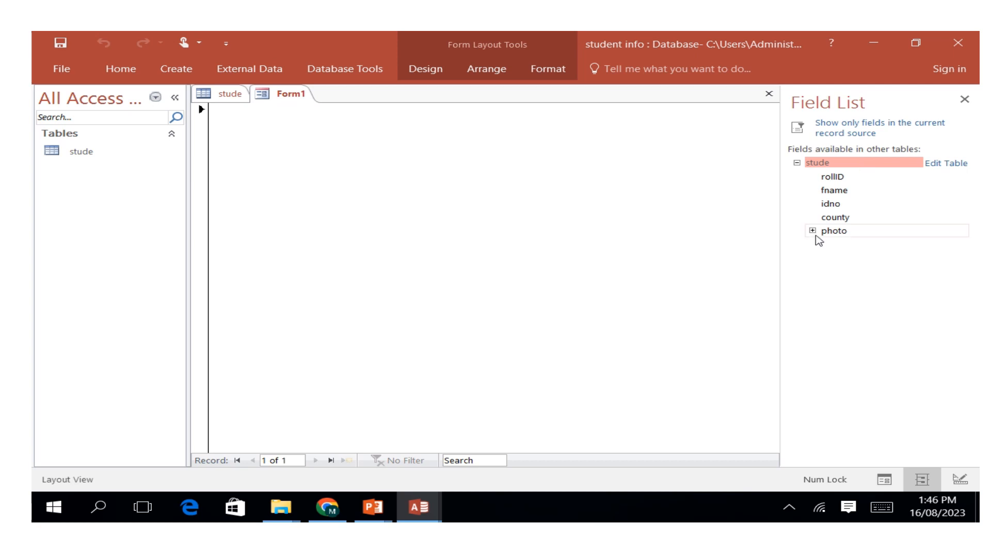
Add the rollID, fname, idno, county and photo fields of the stude table to the blank form.
click(833, 177)
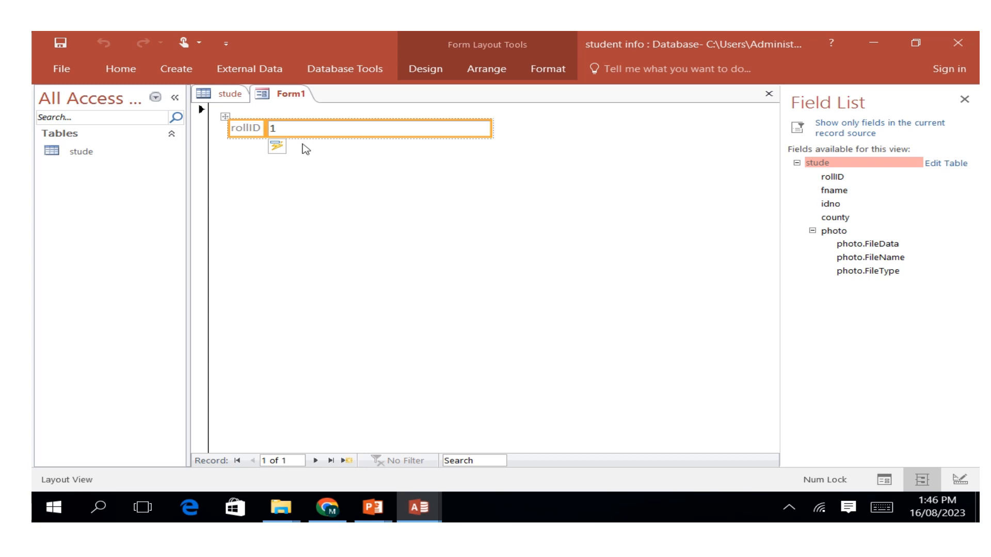
double_click(845, 191)
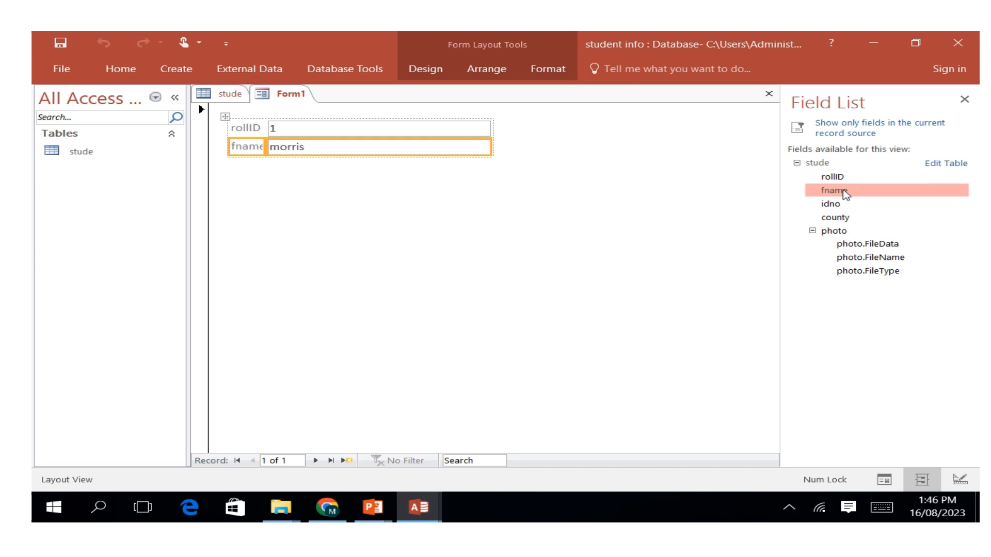
double_click(831, 204)
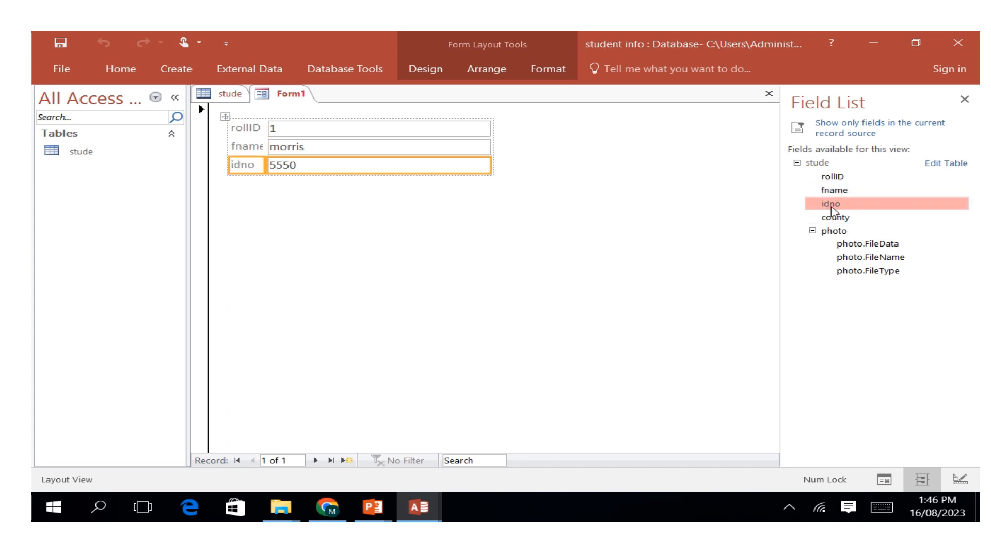
double_click(836, 217)
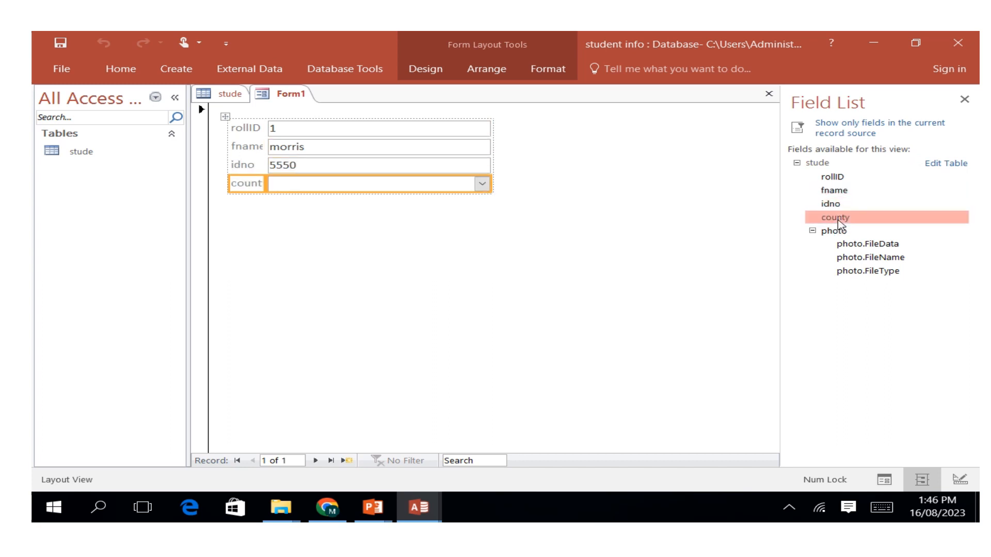
double_click(828, 231)
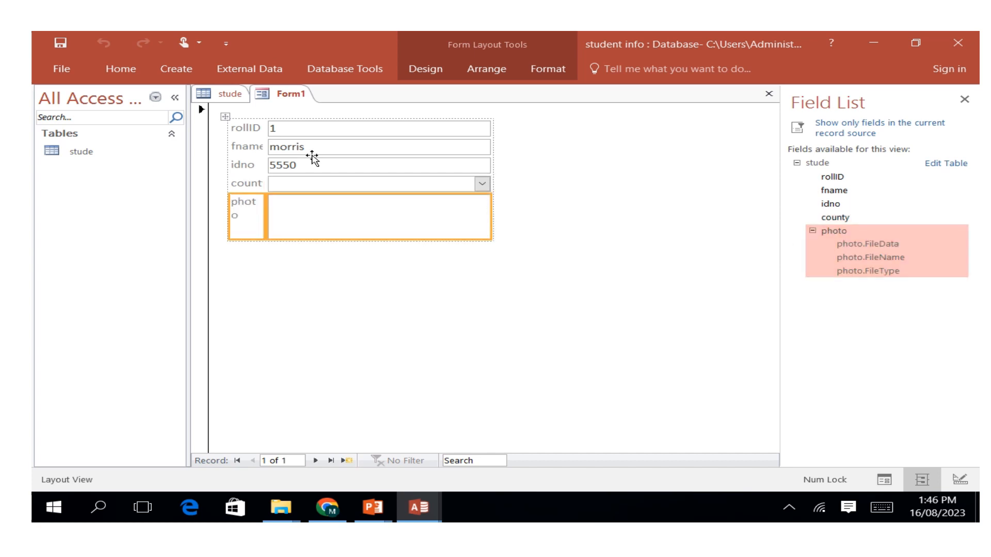
Select all field labels and controls on the form and make their text bold.
click(258, 130)
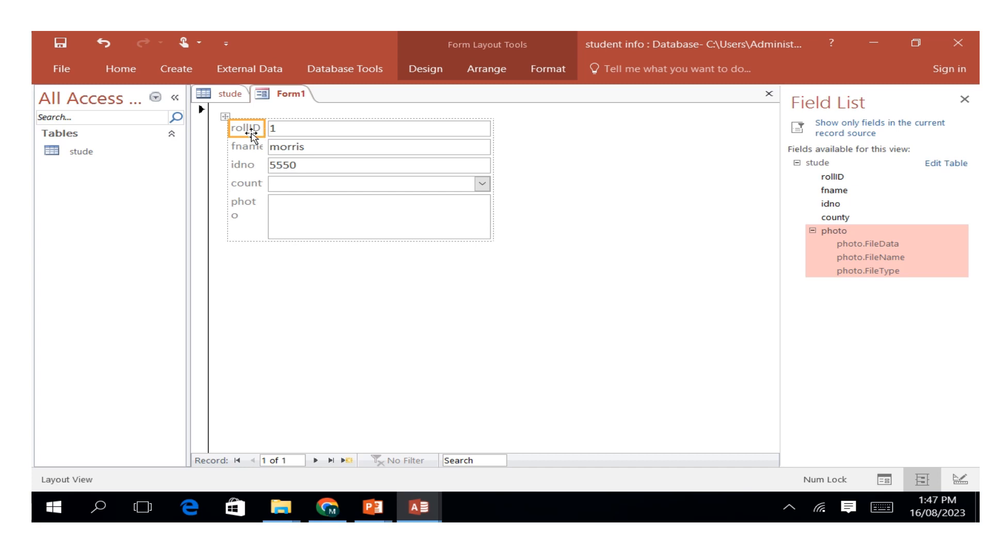
click(882, 507)
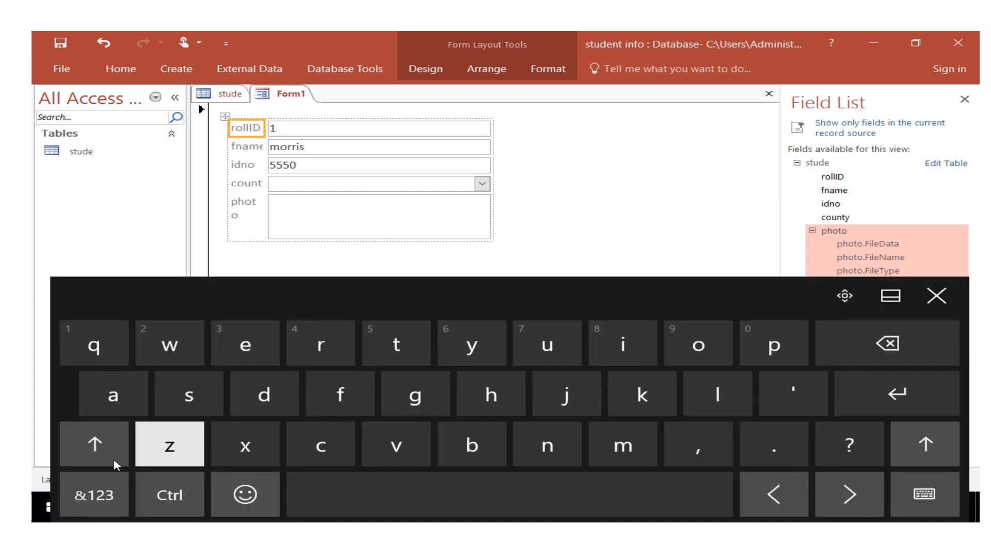
click(170, 498)
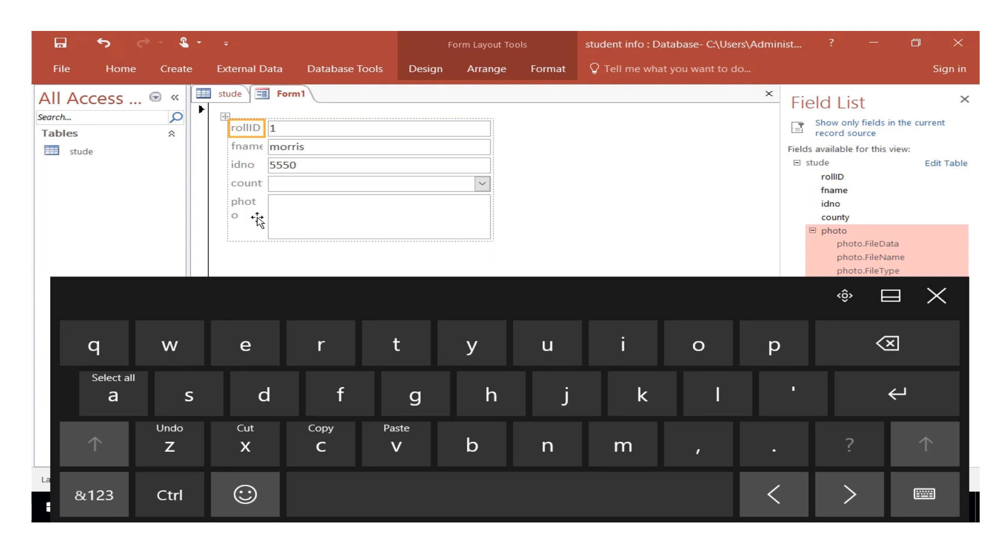
click(253, 148)
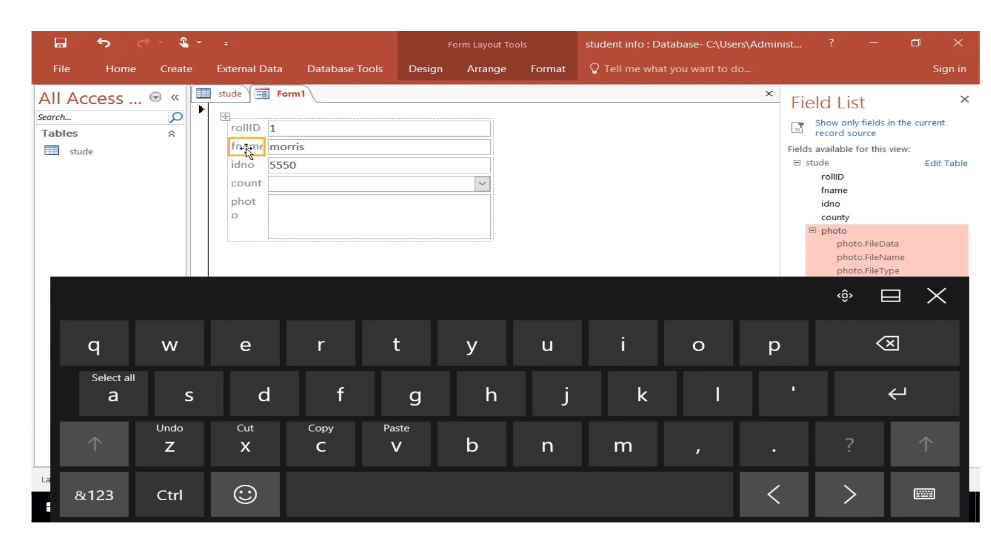
click(114, 395)
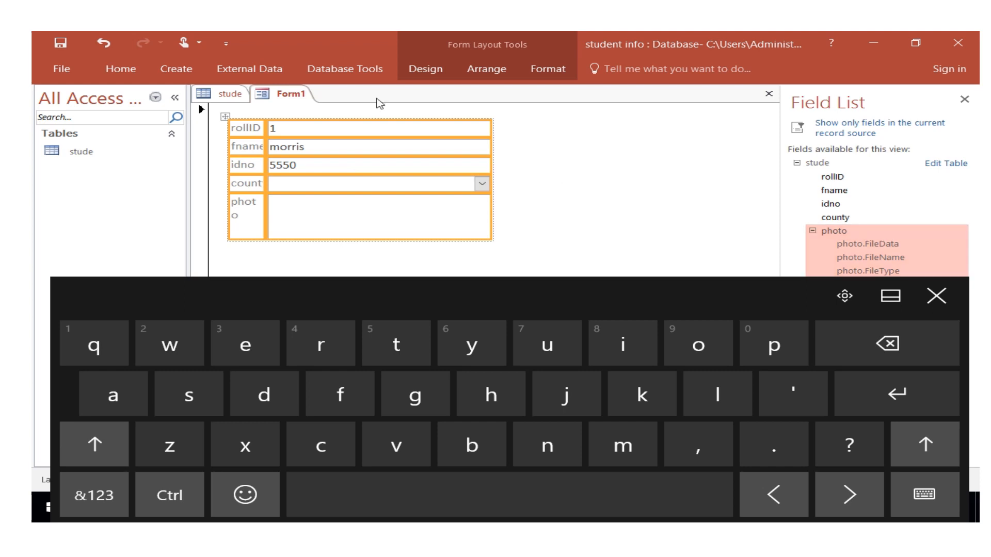
click(549, 69)
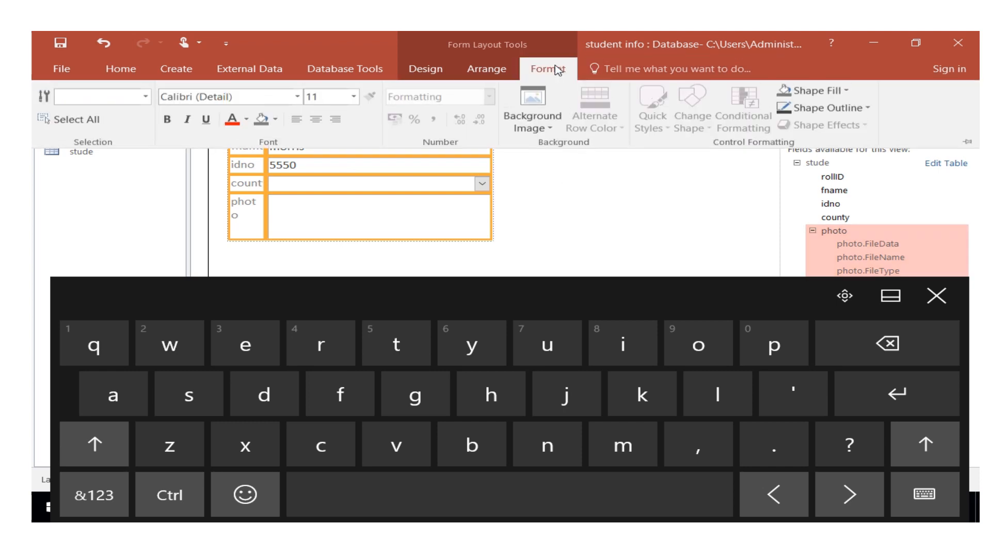
click(166, 120)
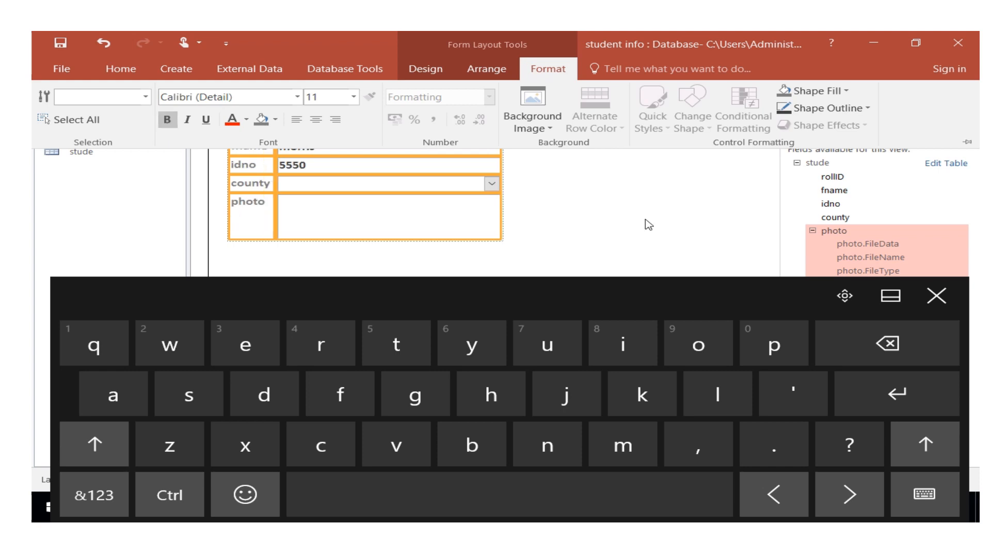
click(559, 236)
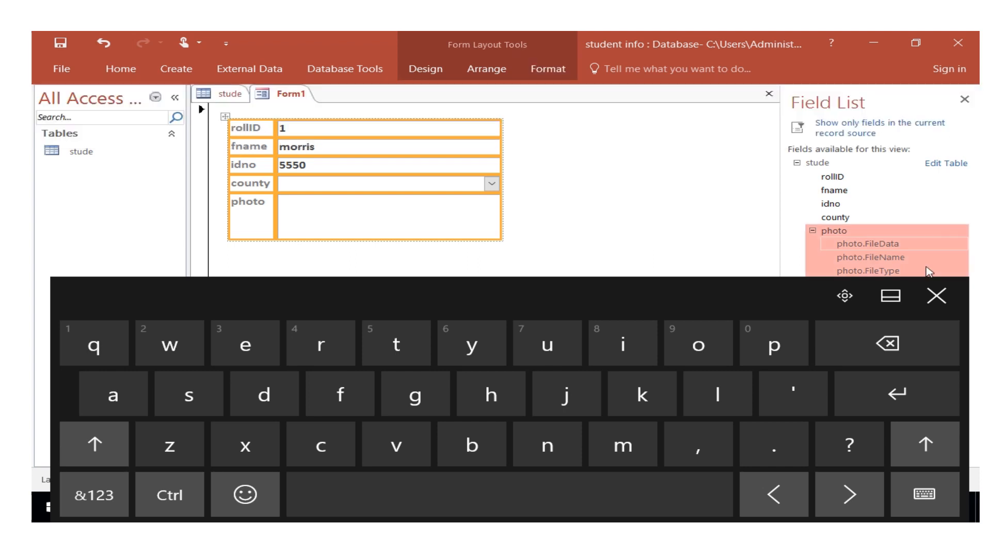
click(936, 296)
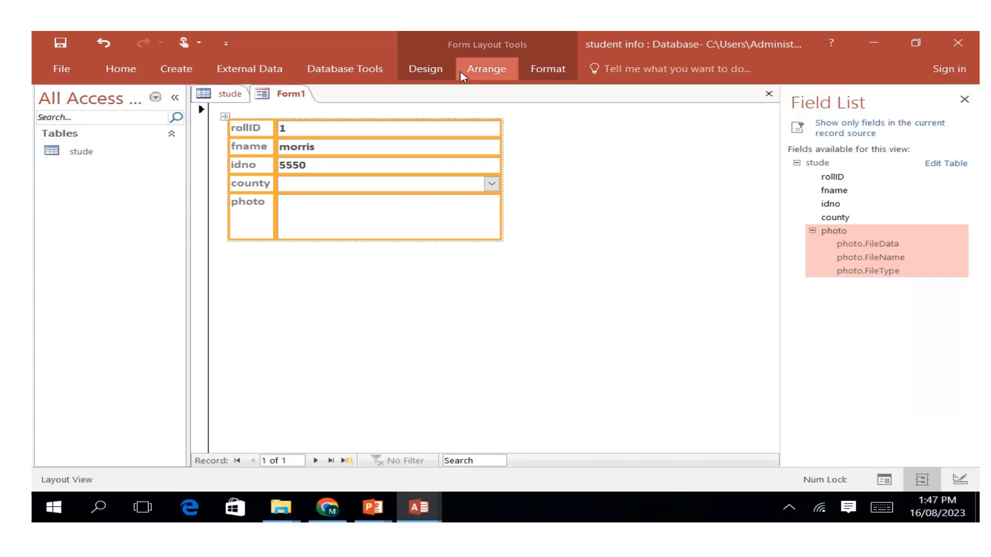
Try to place a button control on the form below the photo field.
click(424, 69)
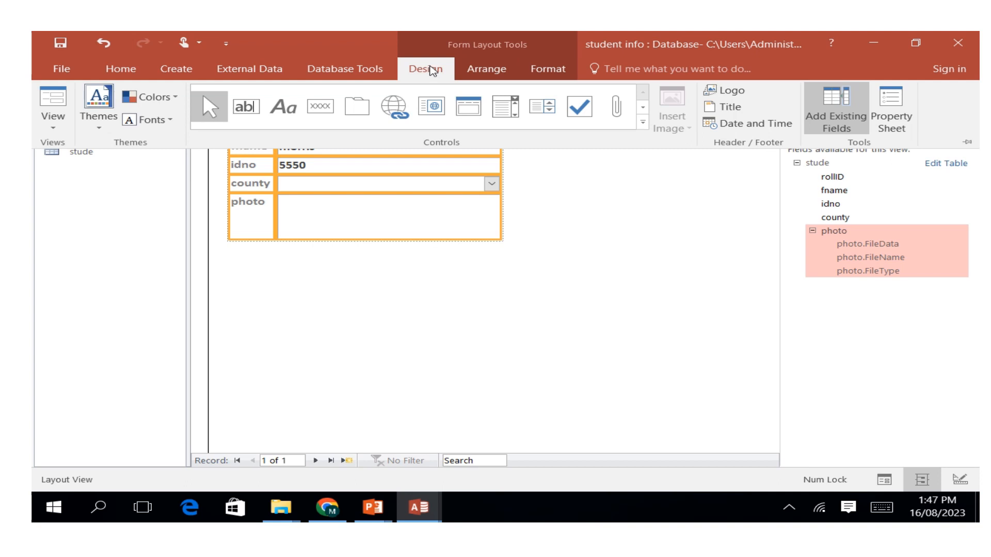
click(329, 114)
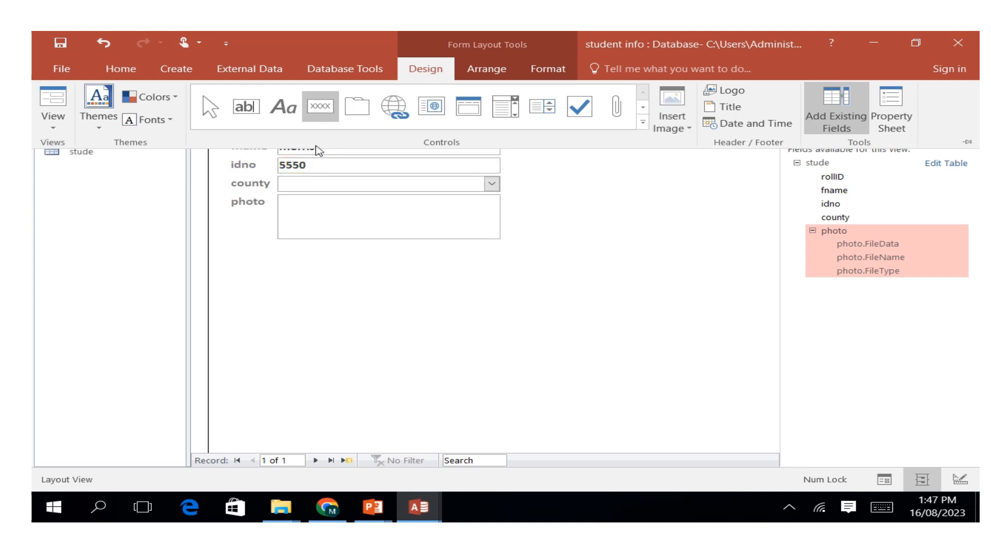
click(315, 105)
click(247, 266)
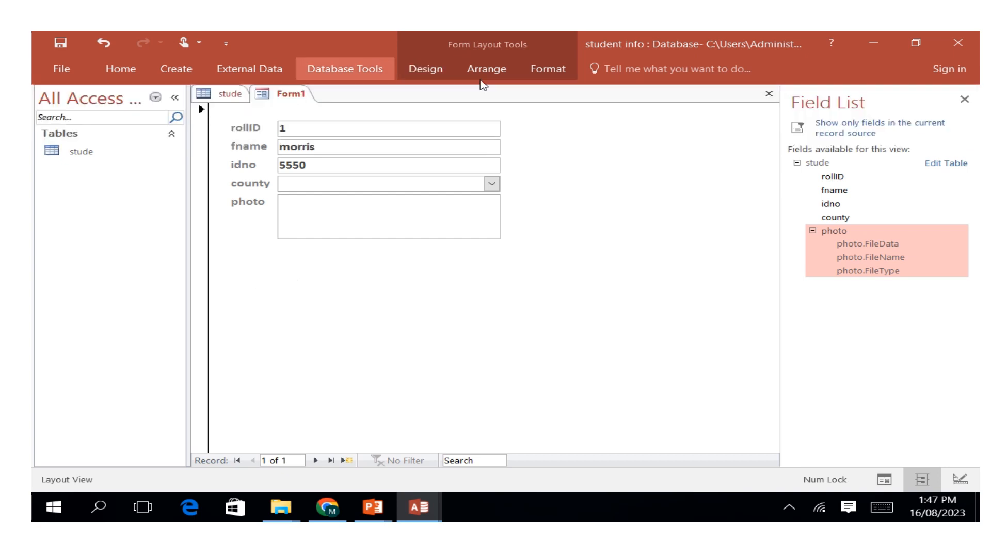
click(425, 68)
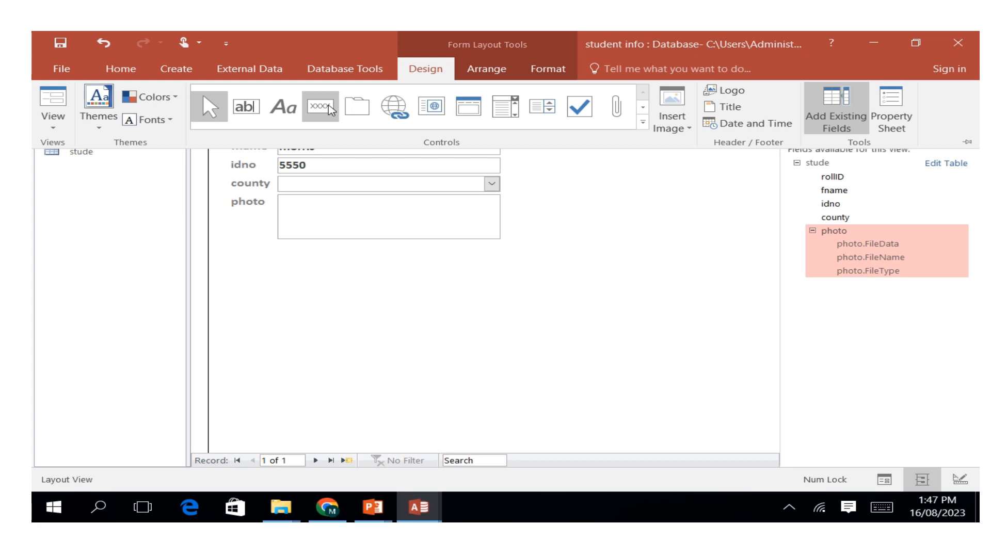
click(261, 268)
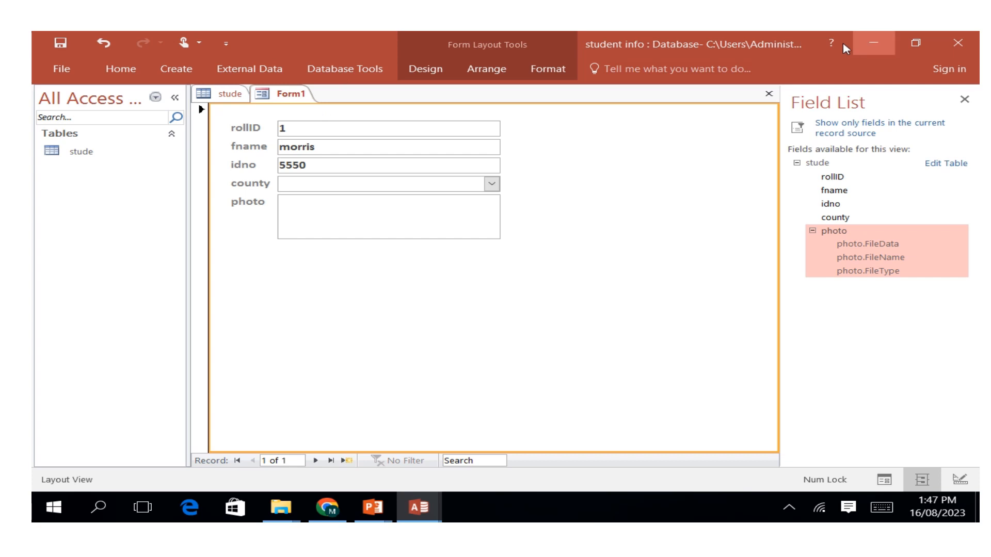
Place a command button on the form below the photo field.
click(421, 72)
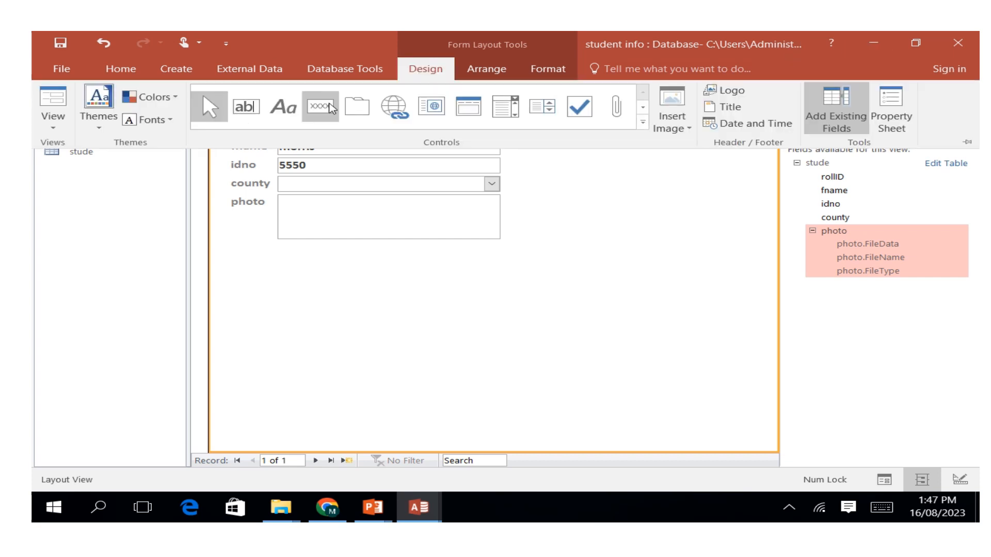
click(331, 108)
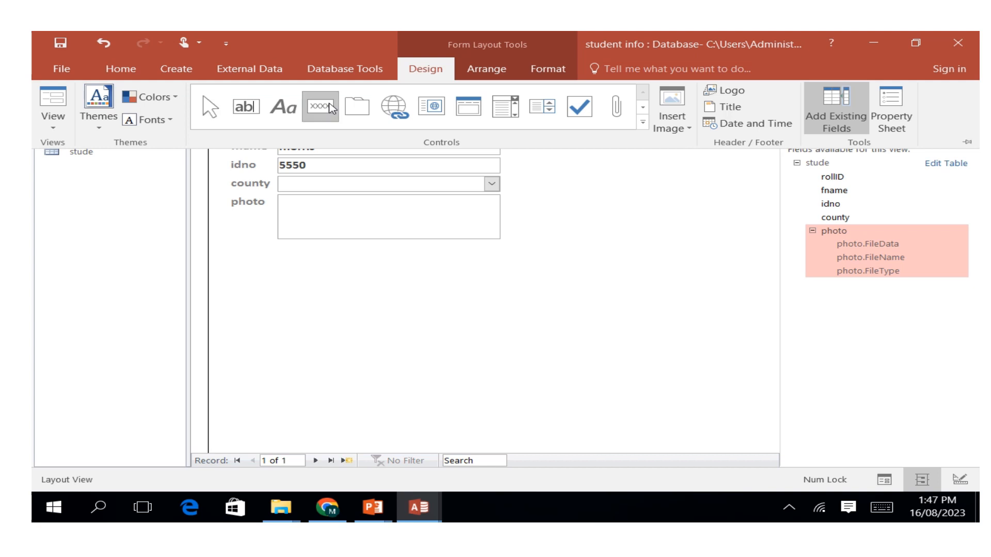
click(267, 272)
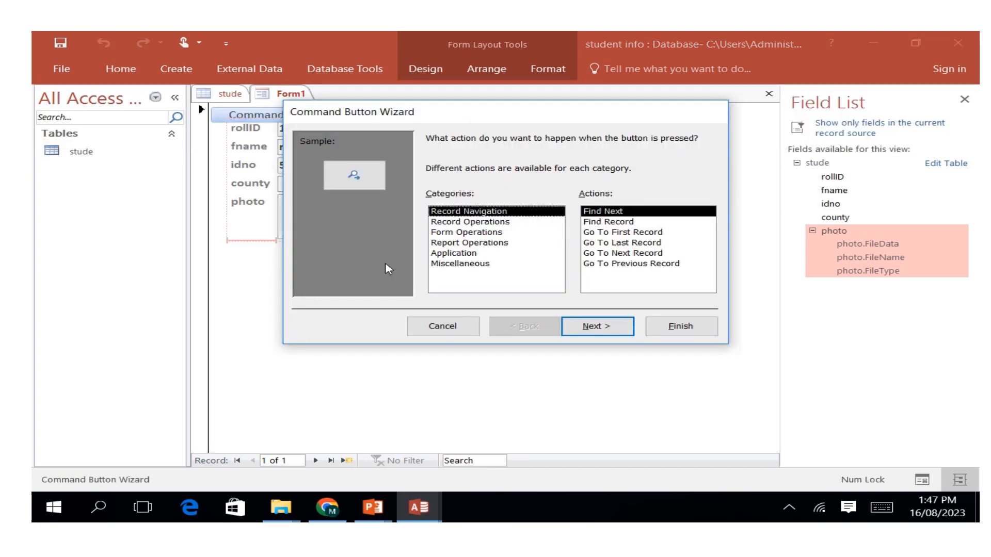
Try to assign the Print a Form action from the Form Operations category to the new button.
click(467, 234)
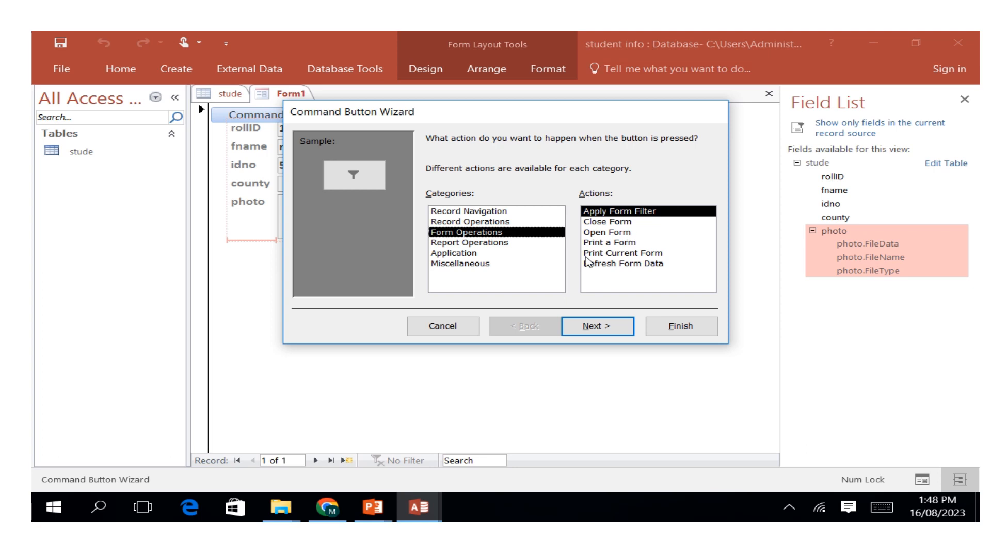
click(481, 243)
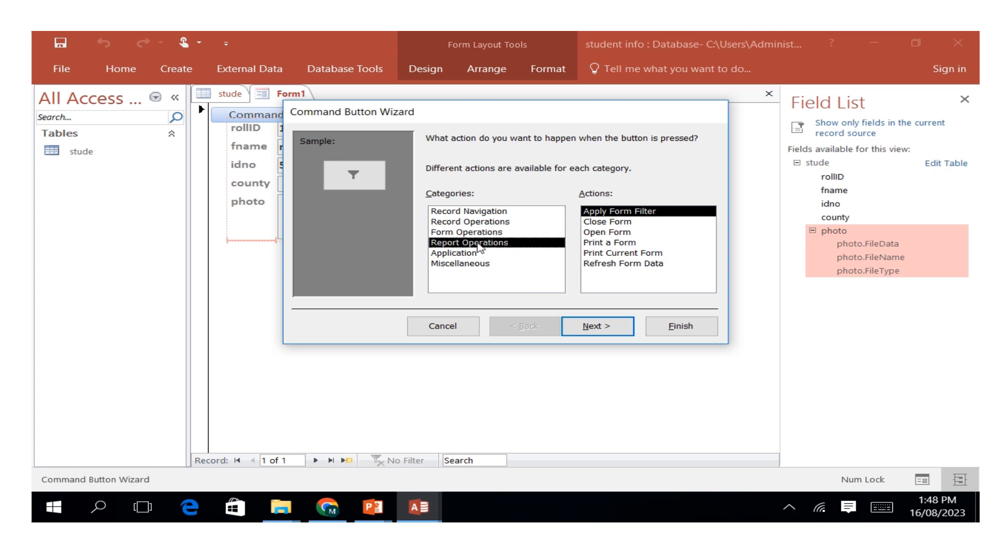
click(477, 222)
click(480, 212)
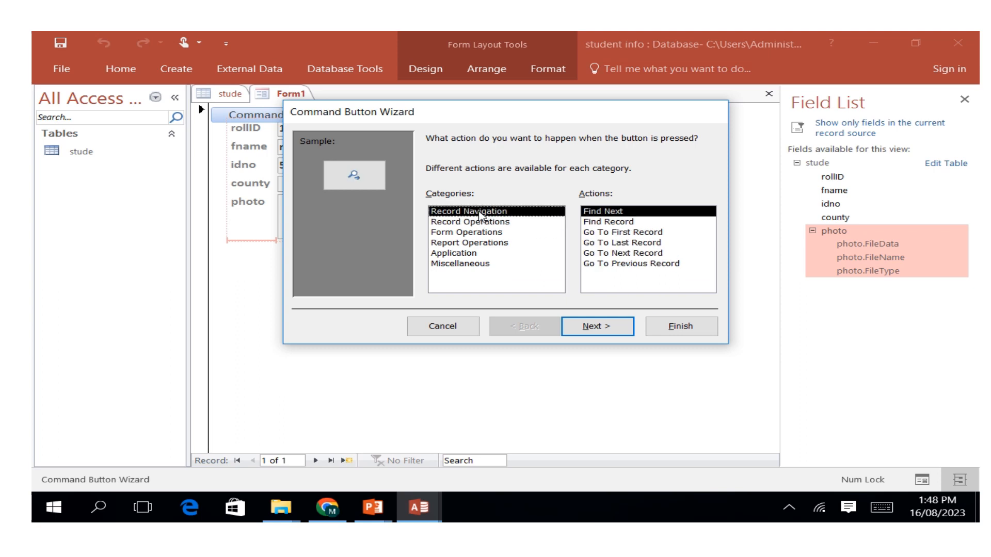
click(479, 232)
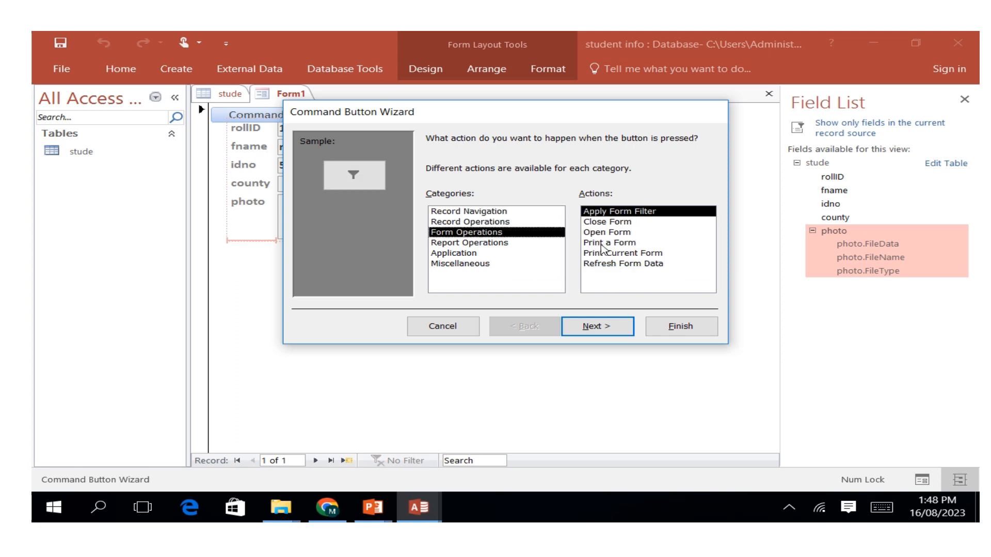
click(600, 234)
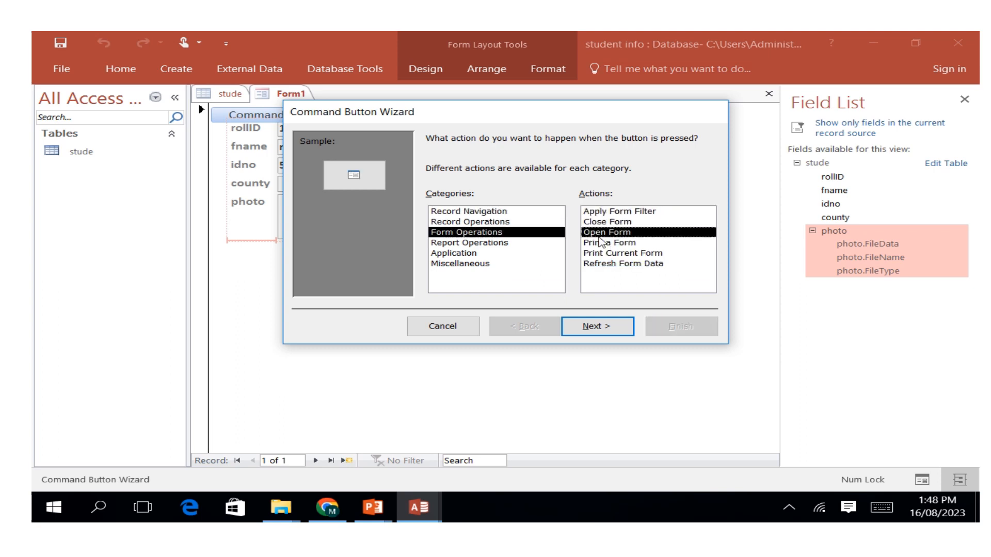
click(599, 243)
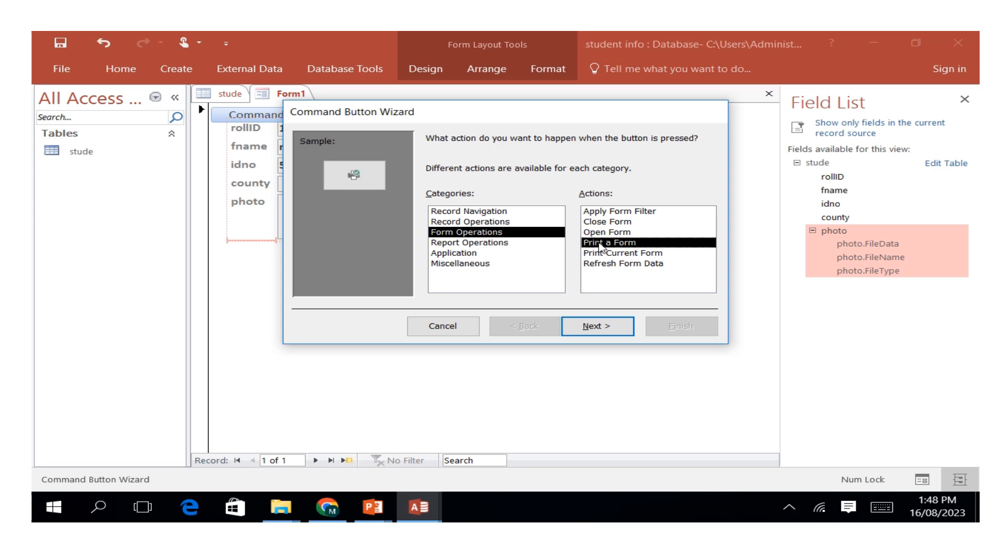
click(607, 325)
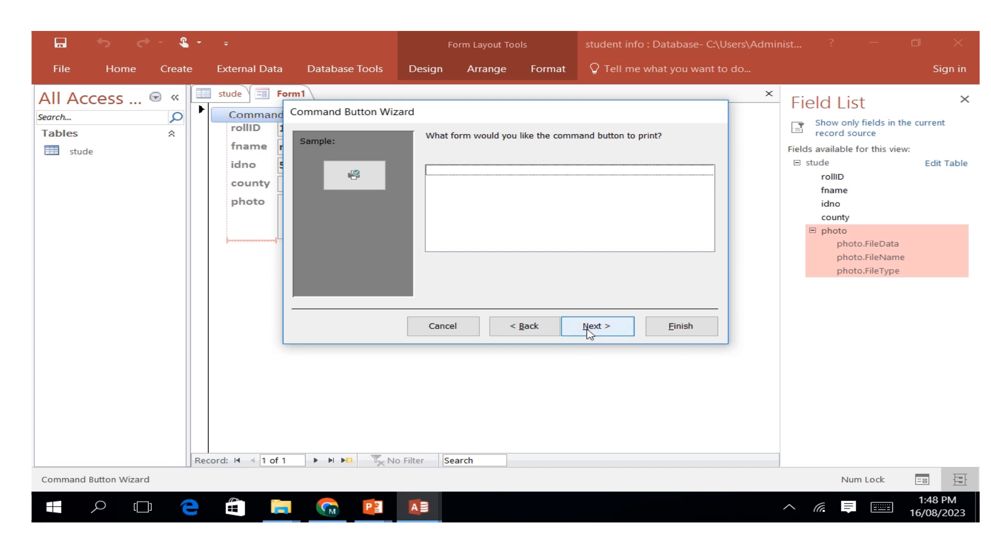
click(590, 330)
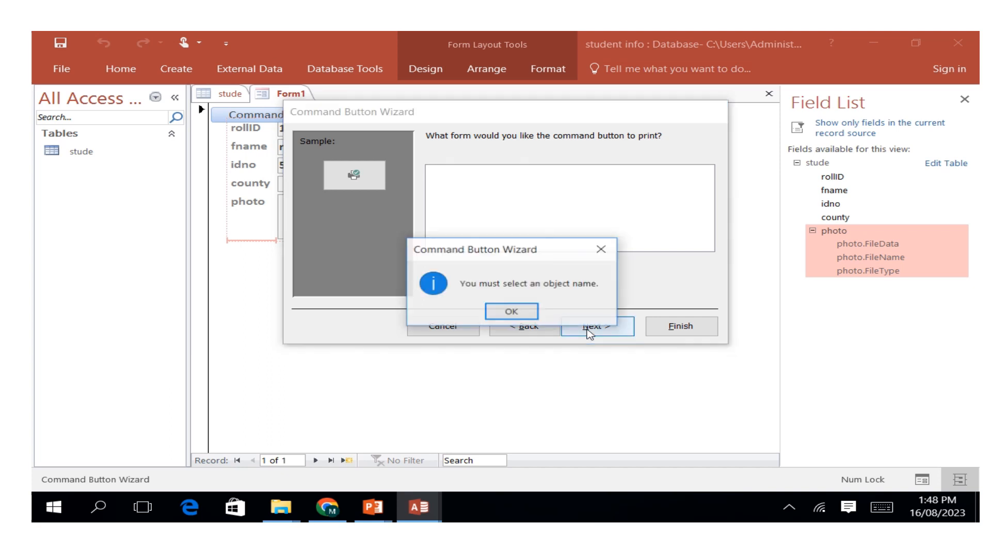
click(524, 313)
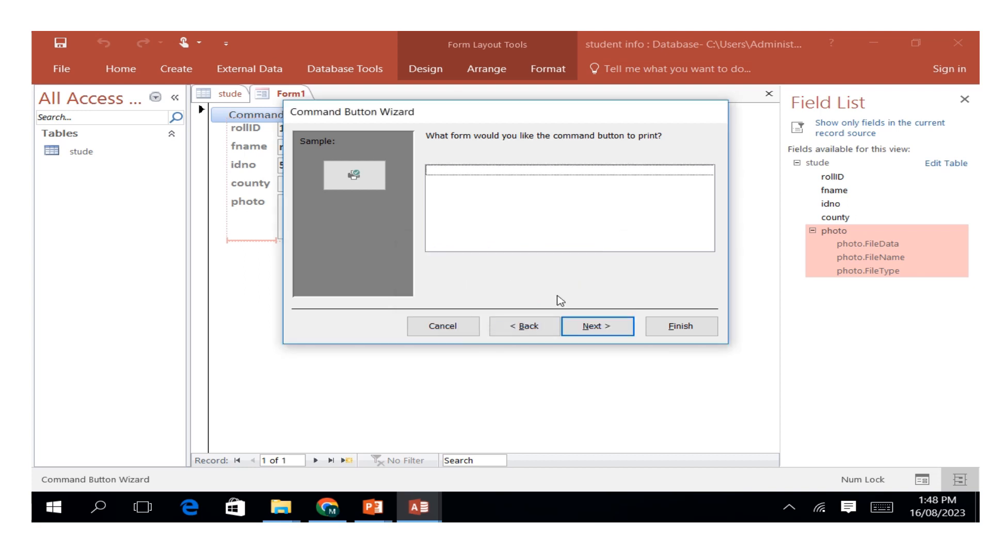
click(668, 333)
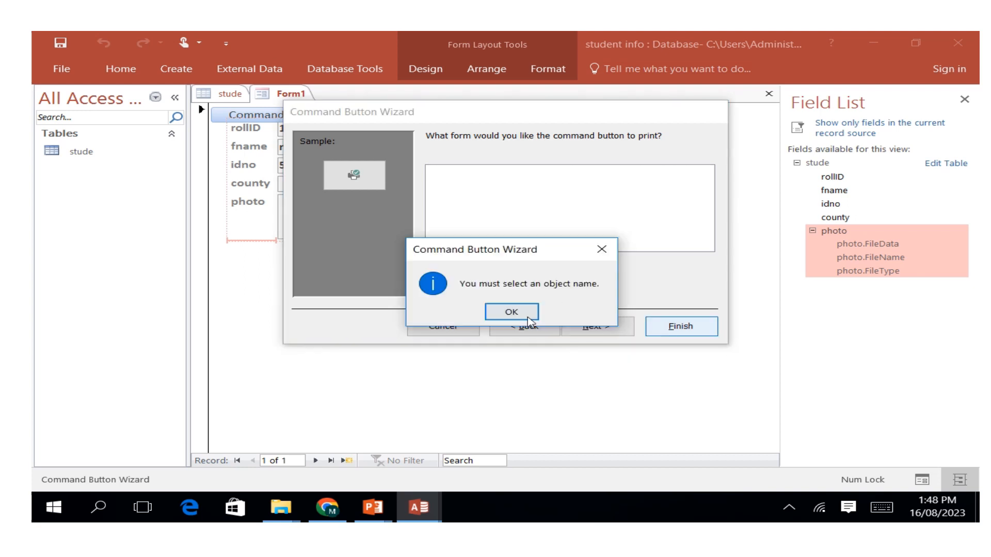
click(529, 320)
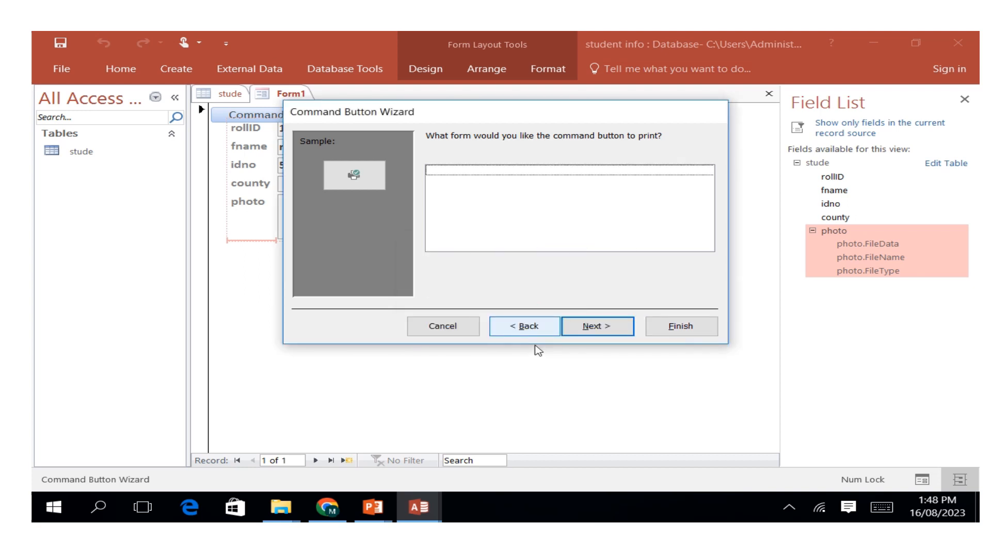
click(517, 328)
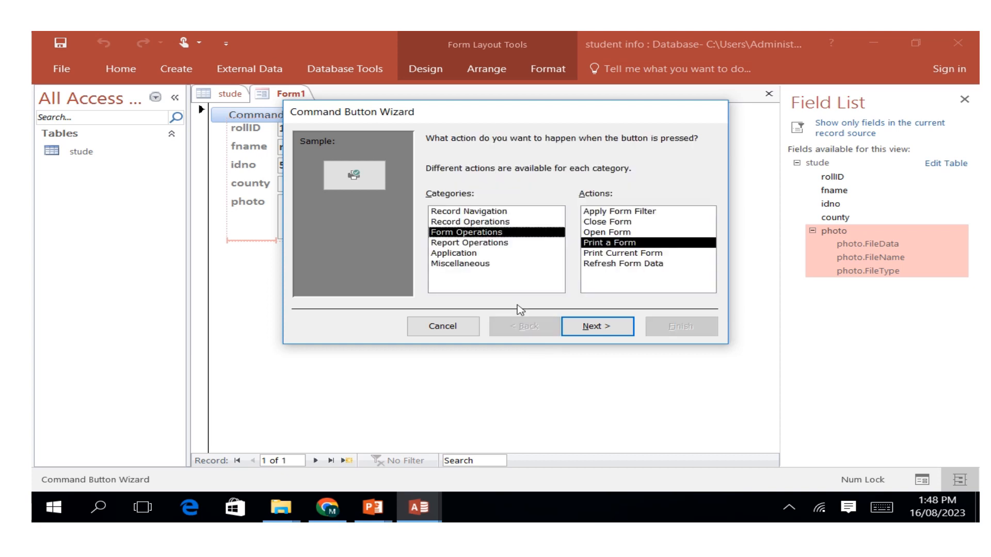
Assign the Save Record action from the Record Operations category to the button.
click(473, 223)
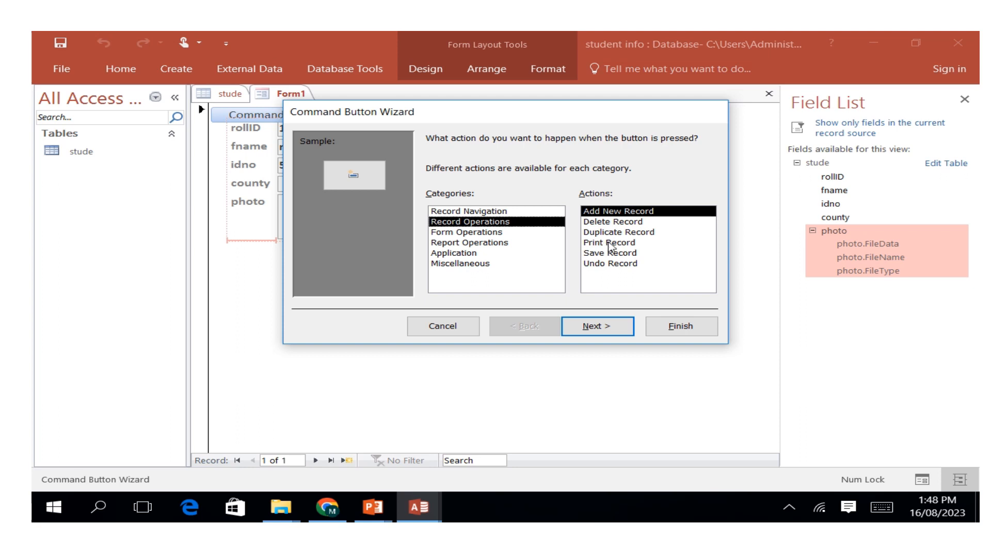
click(592, 254)
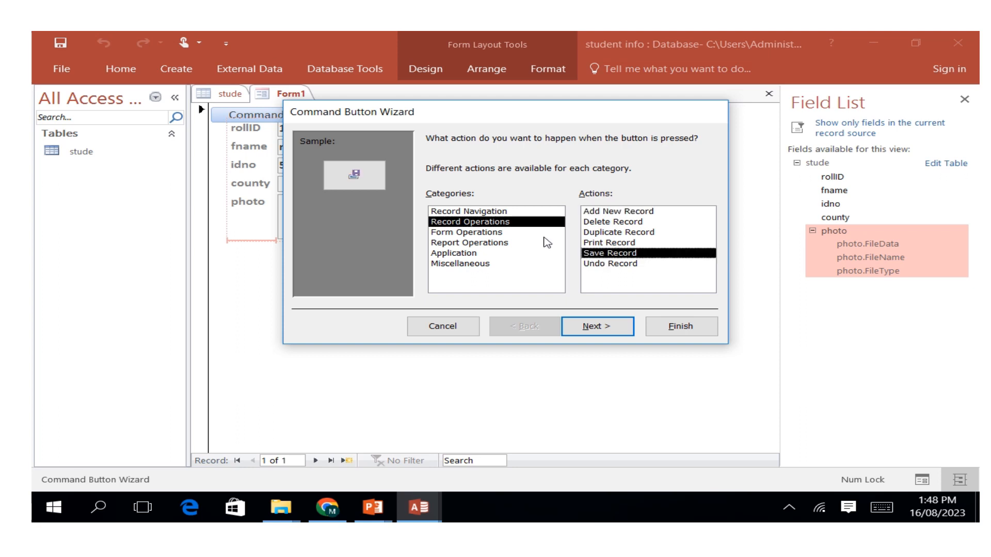
click(599, 327)
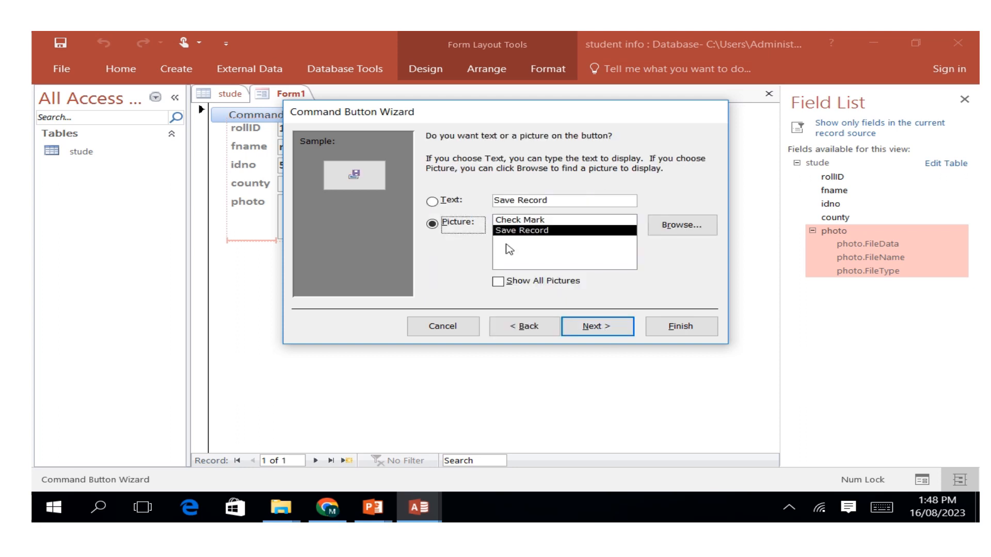
Label the button with the text Save instead of a picture and finish creating it with the default name.
click(546, 203)
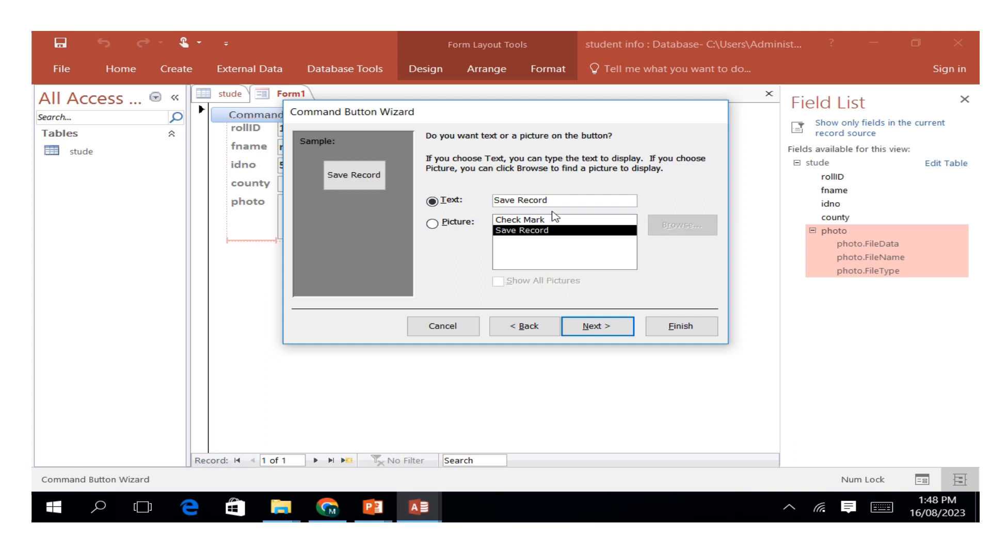
click(881, 507)
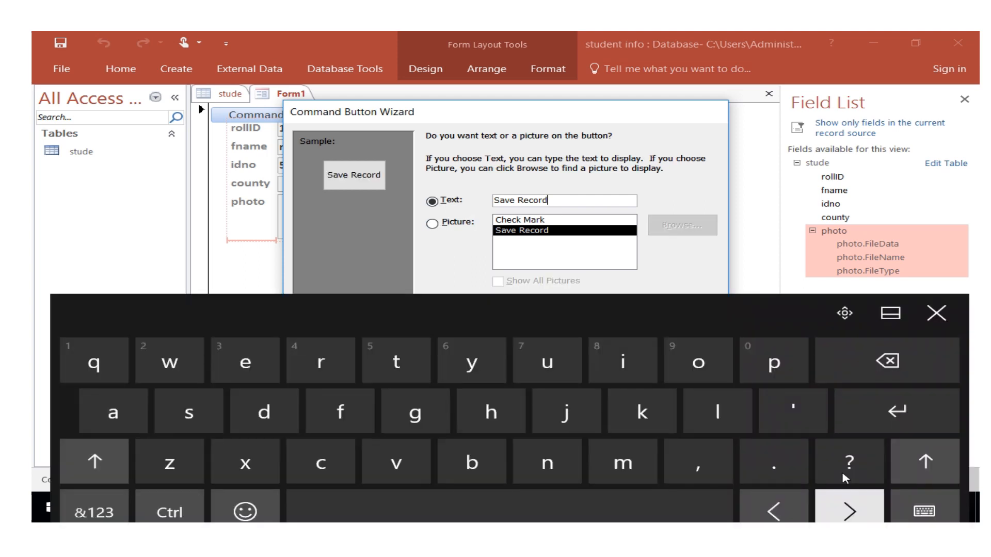
click(869, 355)
click(869, 355)
click(869, 355)
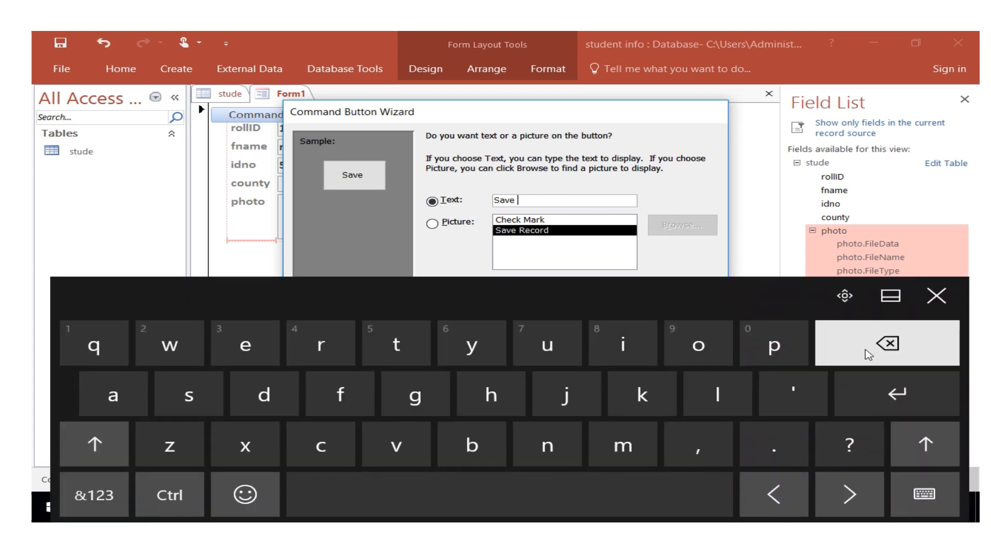
click(936, 296)
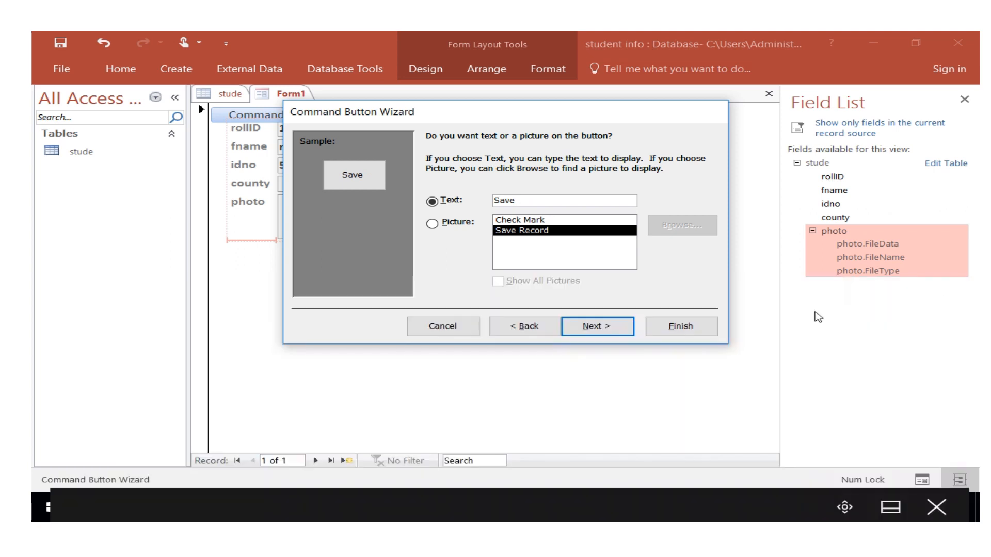
click(597, 326)
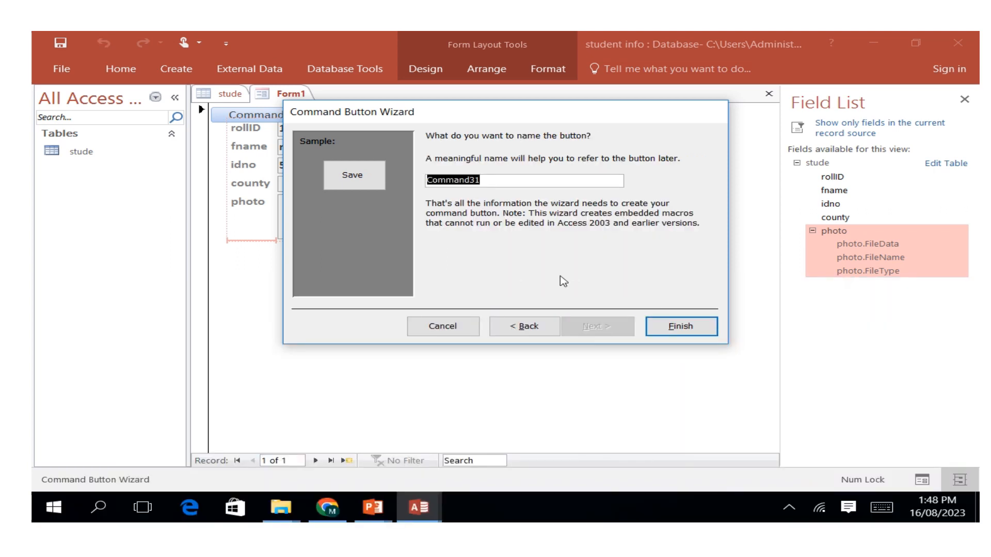
click(658, 333)
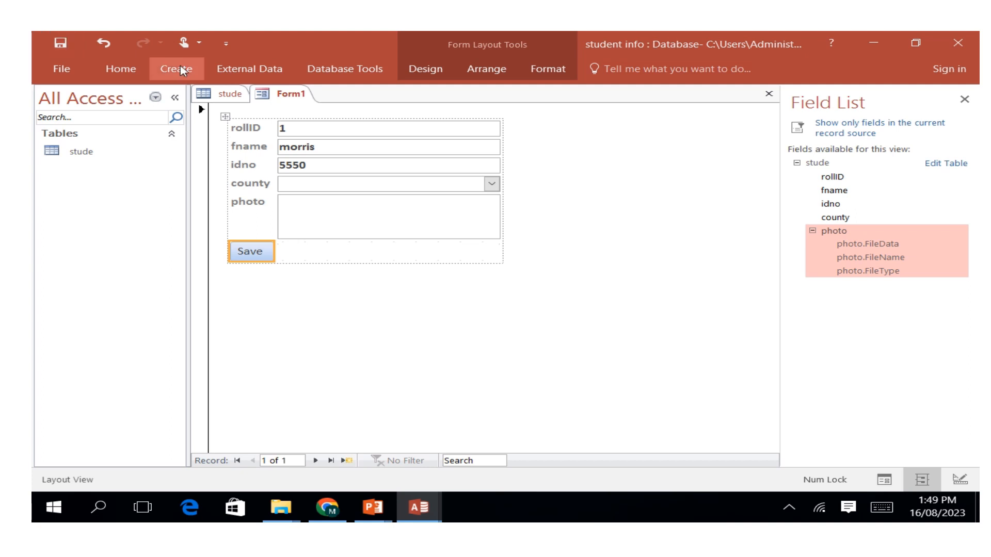
Place a second command button beside the Save button and assign it the Delete Record action from Record Operations.
click(424, 71)
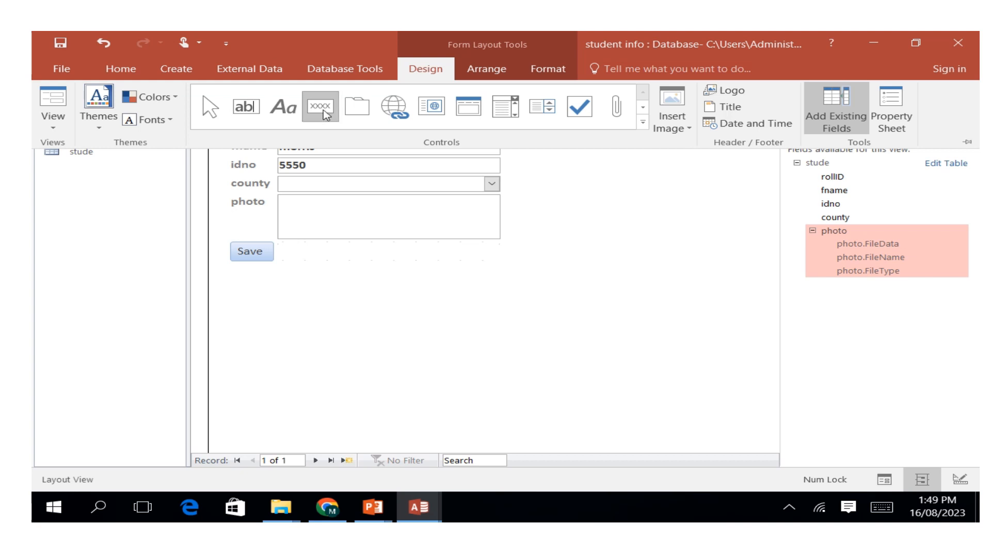
click(326, 251)
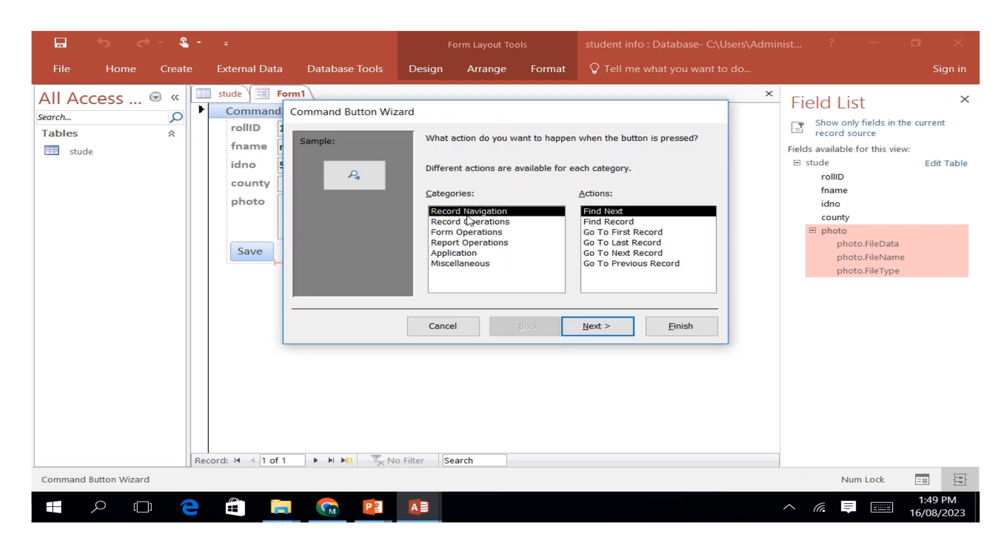
click(468, 222)
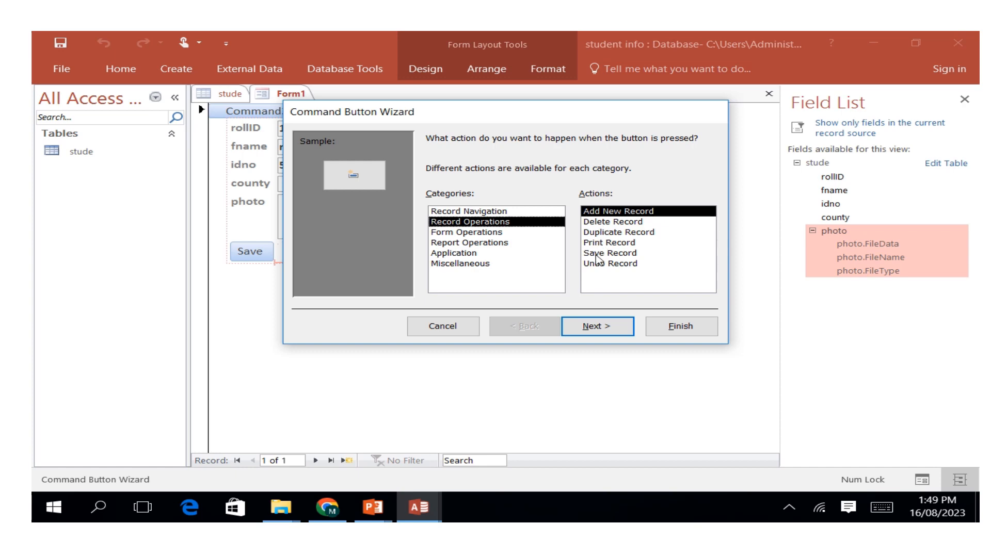
click(598, 222)
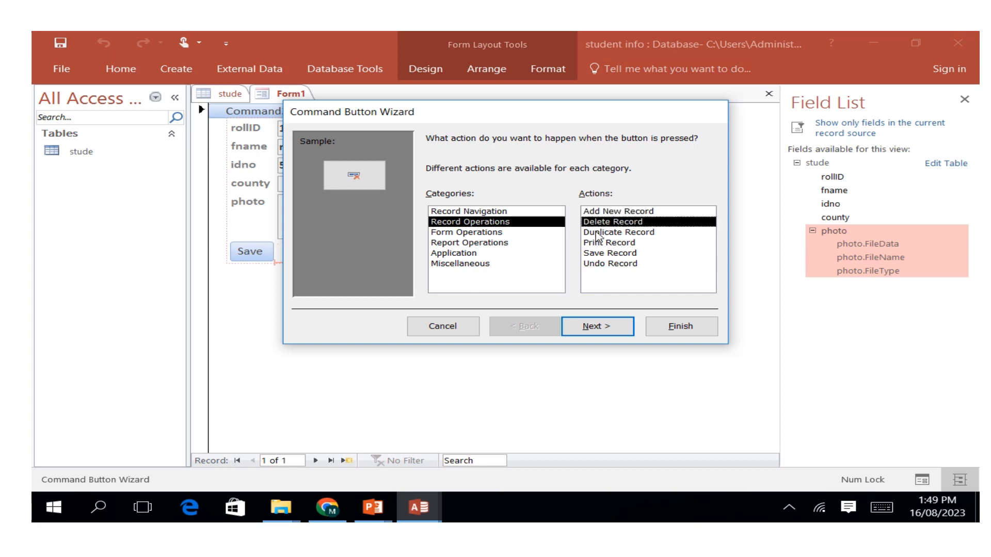
click(598, 326)
Label the second button with the text Delete instead of a picture and finish creating it with the default name.
click(433, 201)
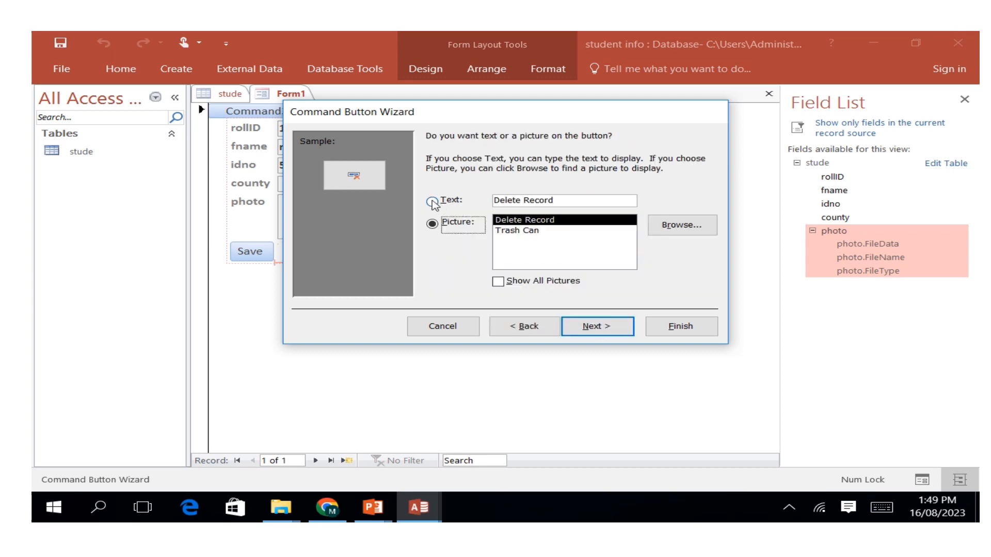
click(557, 202)
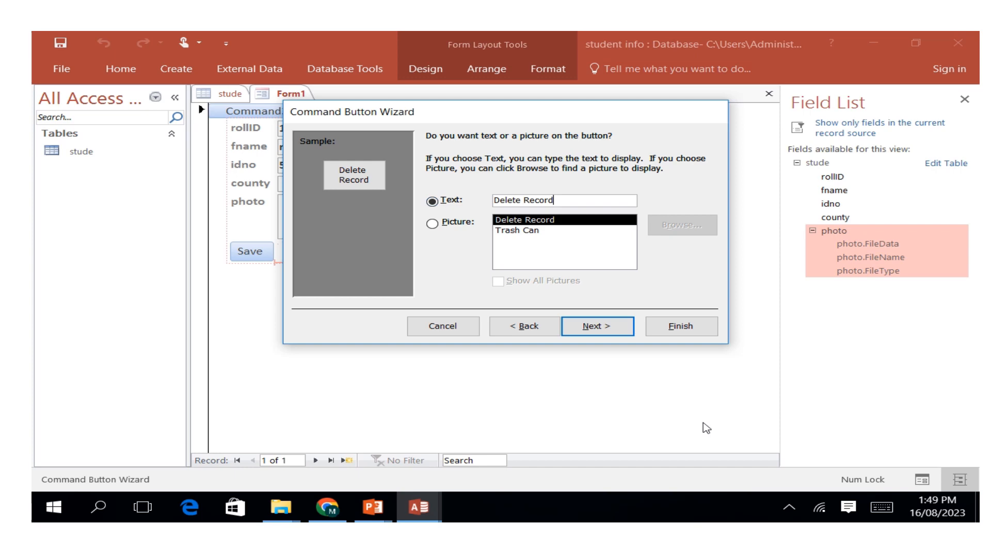
click(879, 511)
click(888, 351)
click(888, 351)
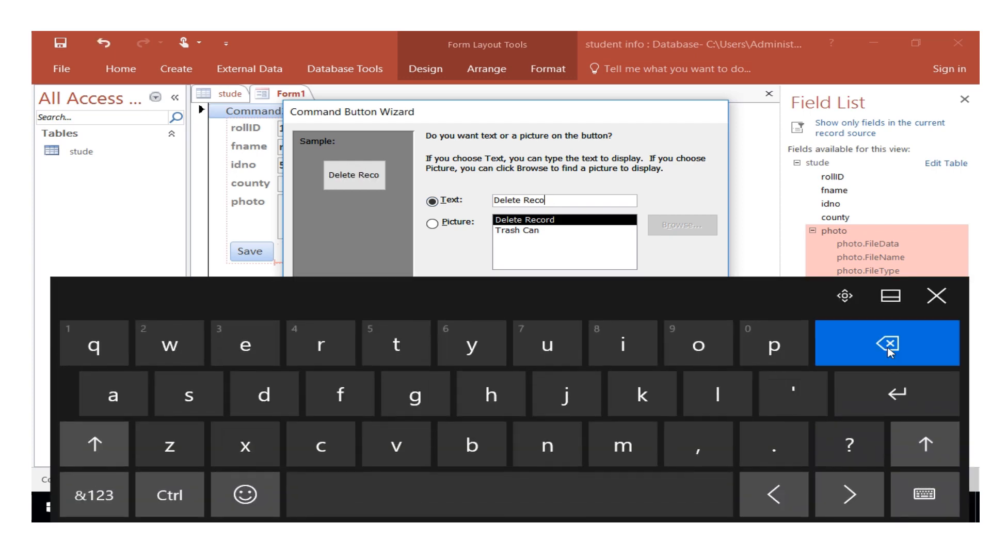
click(887, 351)
click(888, 351)
click(888, 352)
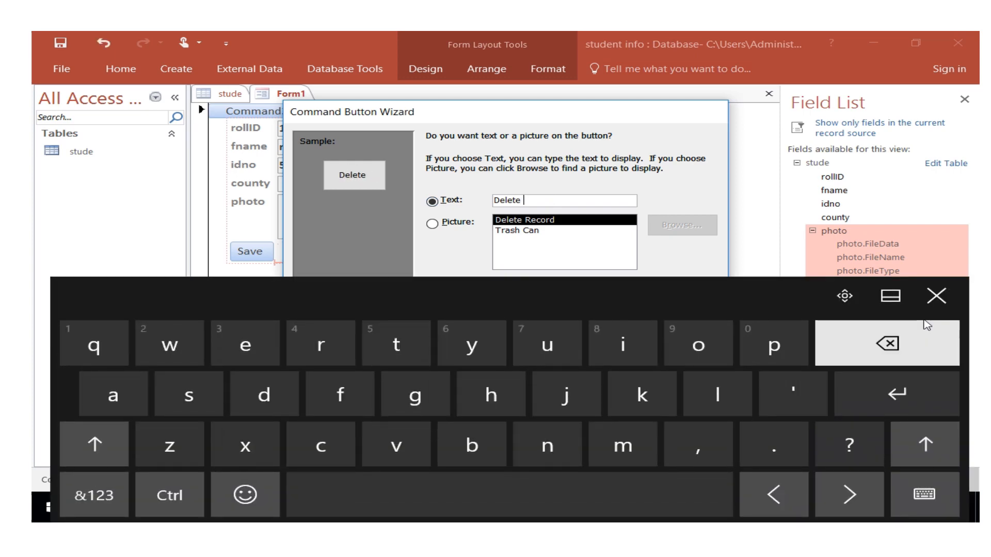
click(936, 296)
click(598, 326)
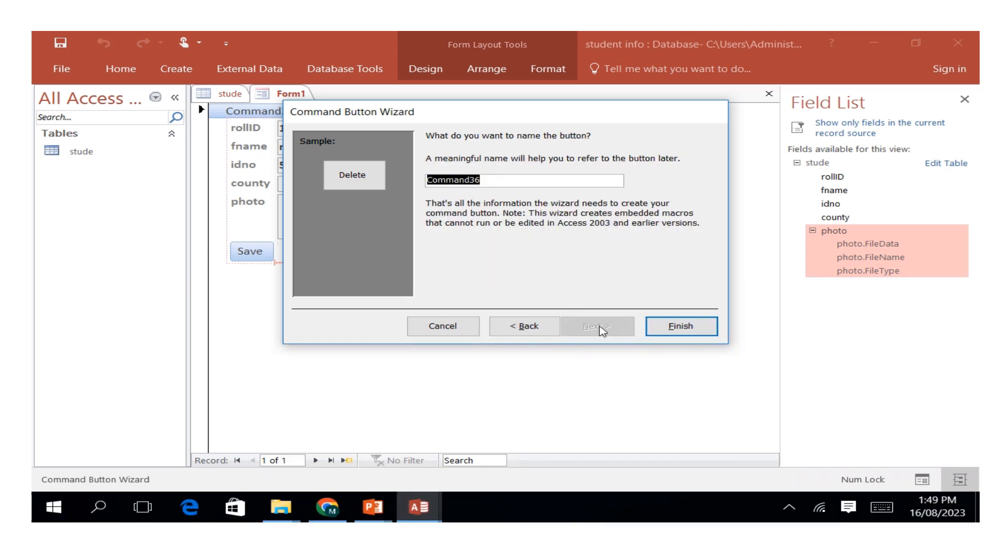
click(664, 330)
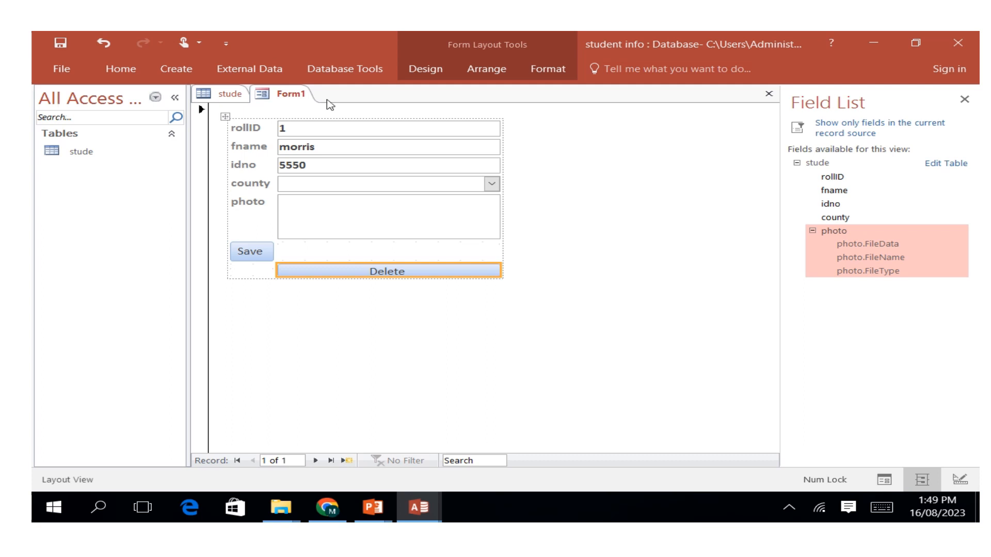
Save the form under the name student info.
right_click(282, 97)
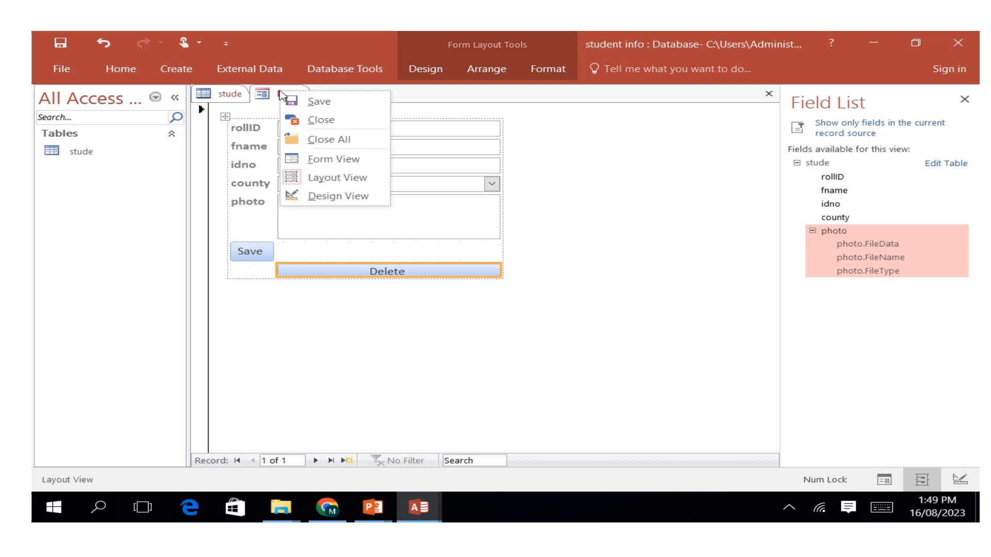
click(315, 107)
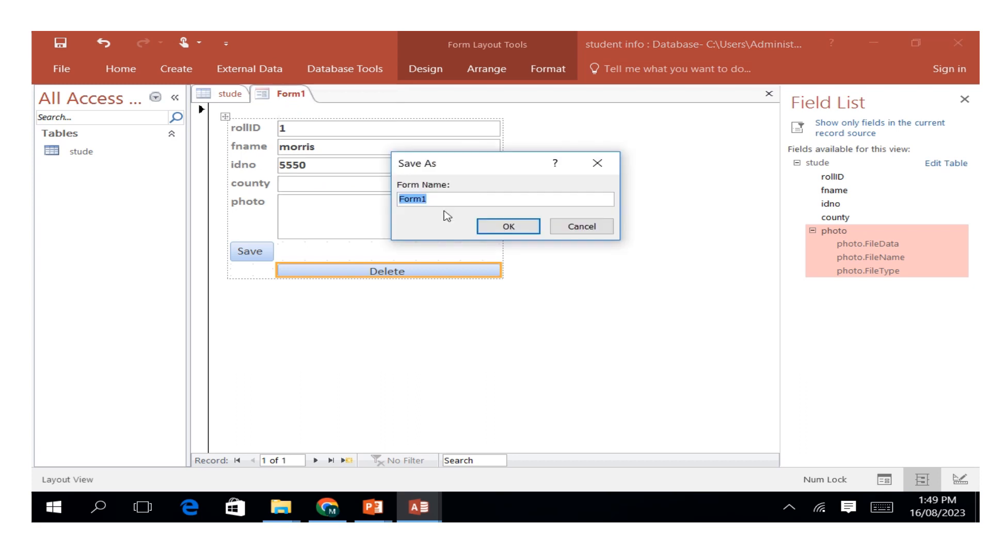
click(881, 507)
click(189, 395)
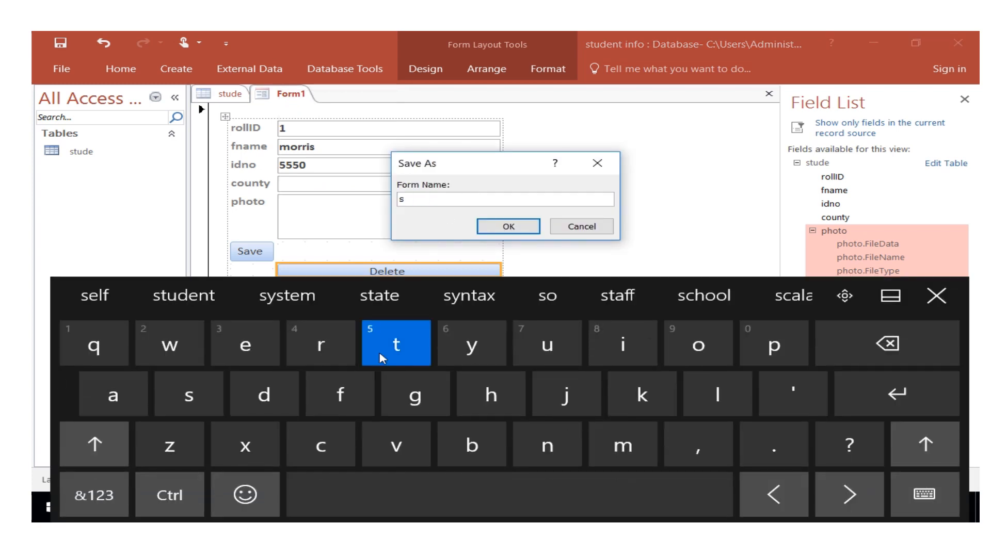
click(397, 344)
click(547, 344)
click(264, 395)
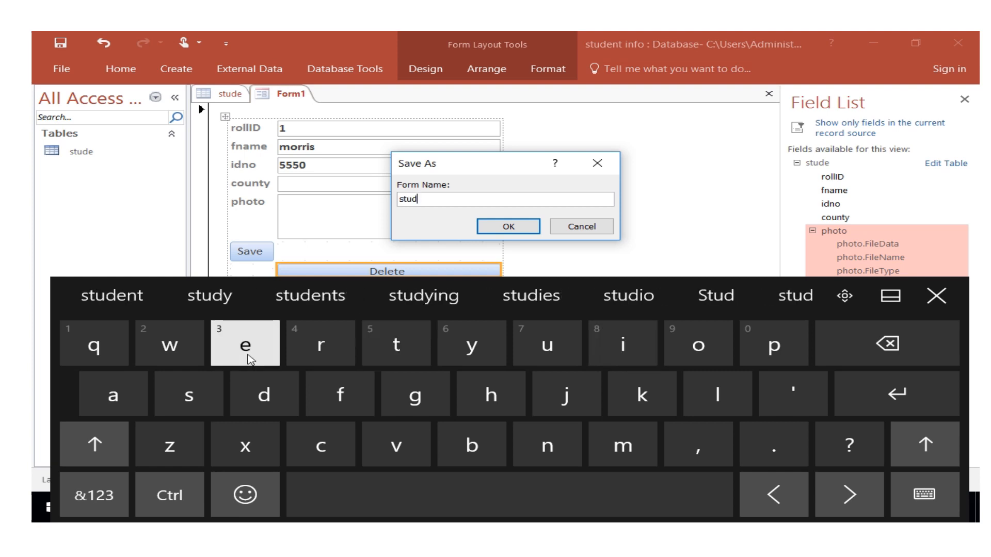
click(245, 345)
click(544, 447)
click(470, 511)
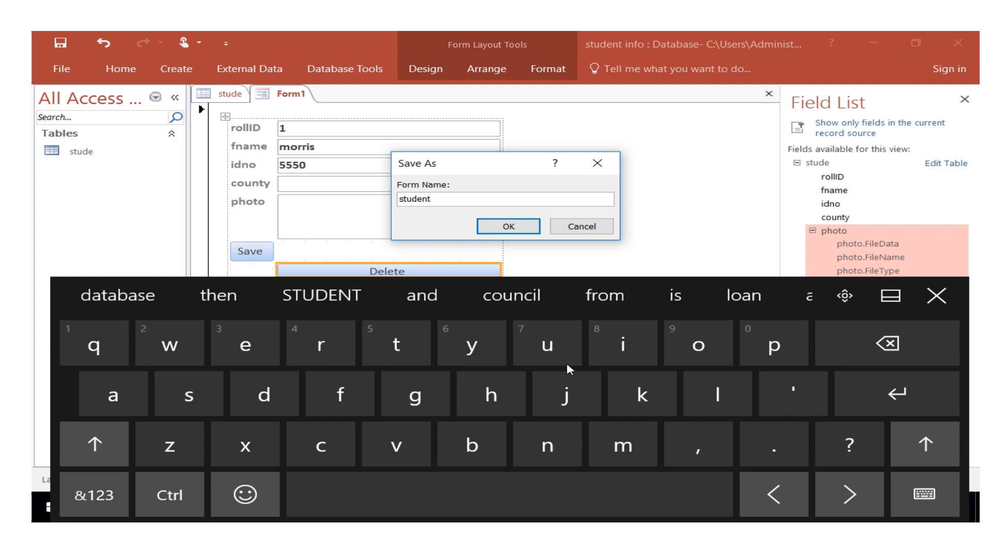
click(623, 345)
click(547, 446)
click(340, 395)
click(715, 343)
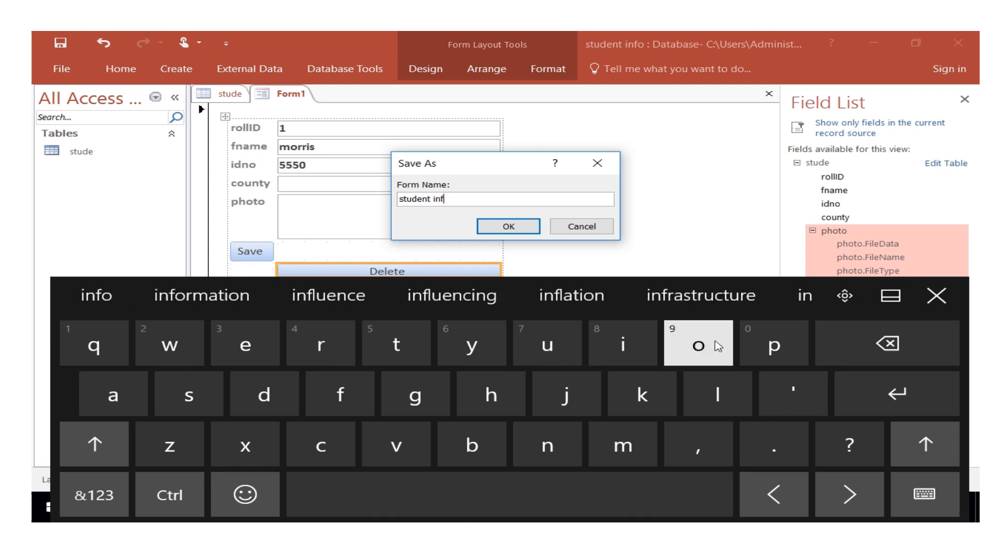
click(508, 226)
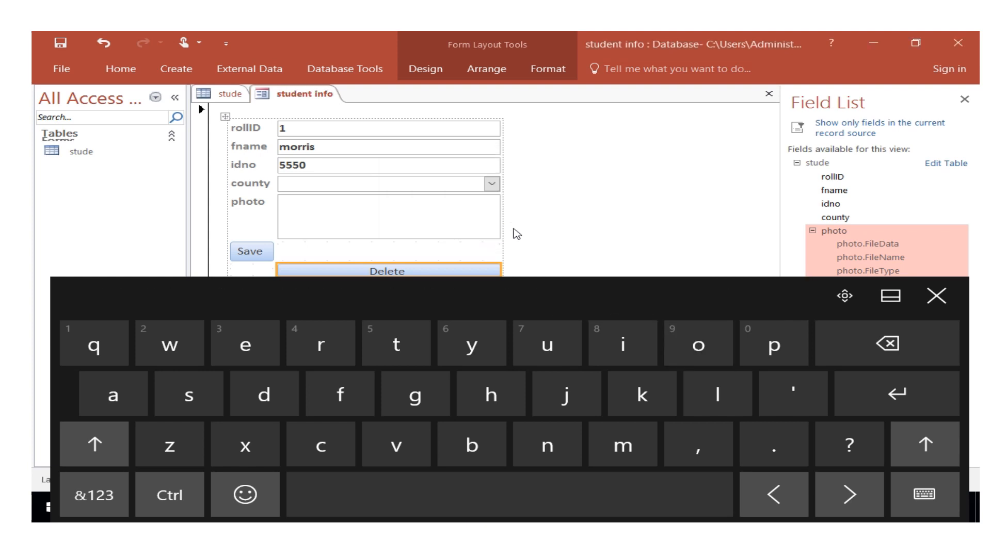
click(936, 296)
Switch the student info form to Form View.
right_click(295, 95)
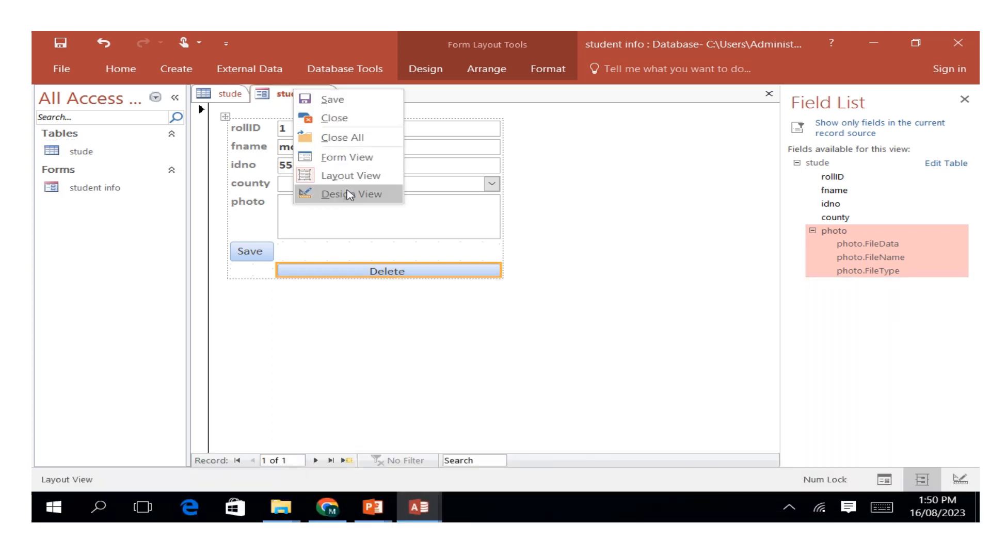
click(338, 165)
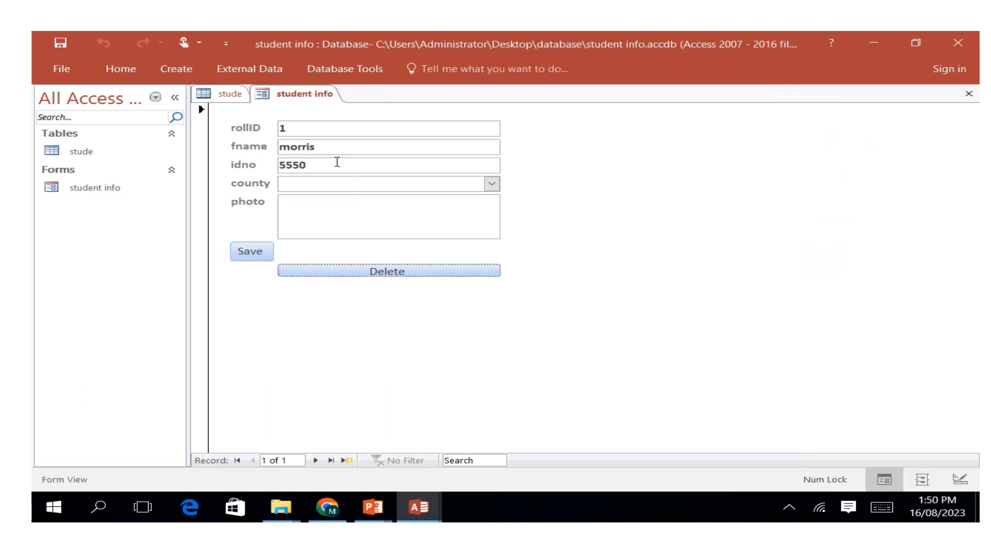
right_click(298, 98)
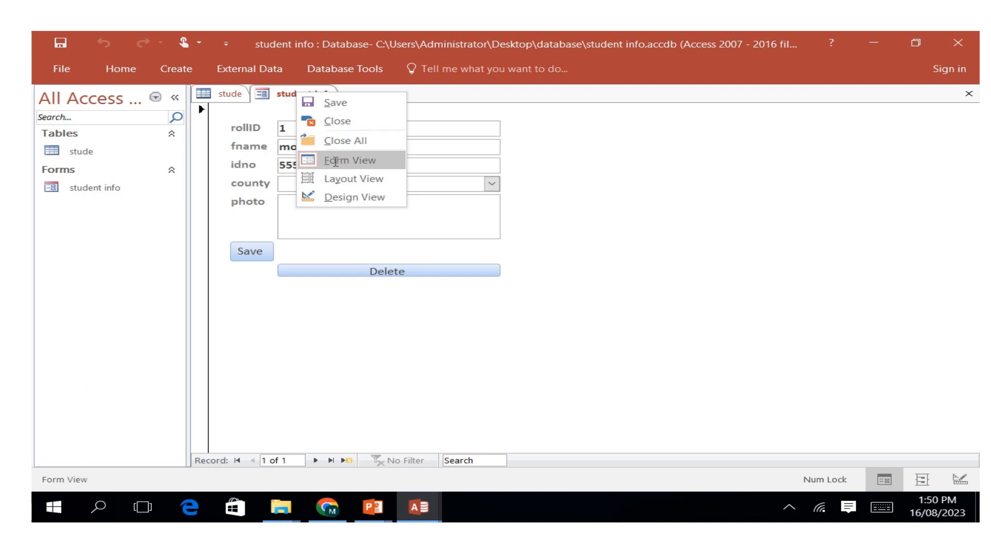
click(336, 162)
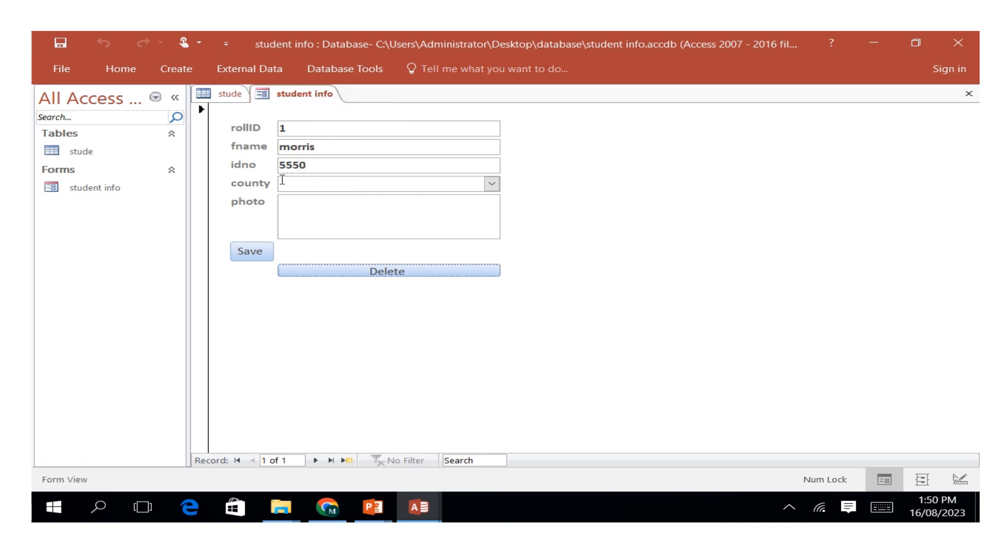
Set the first record's county to tharaka nithi and save the record with the form's Save button.
click(236, 259)
click(492, 184)
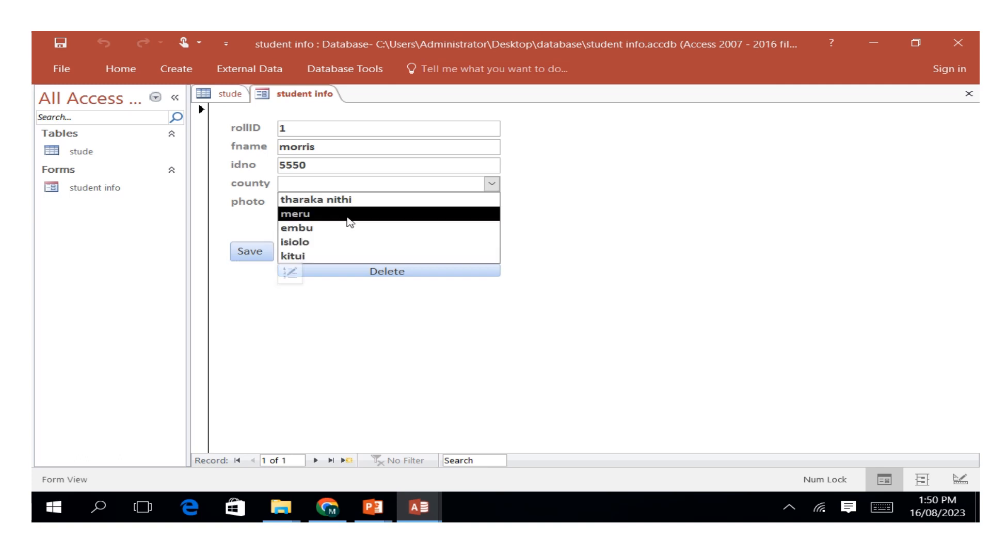
click(322, 199)
click(325, 205)
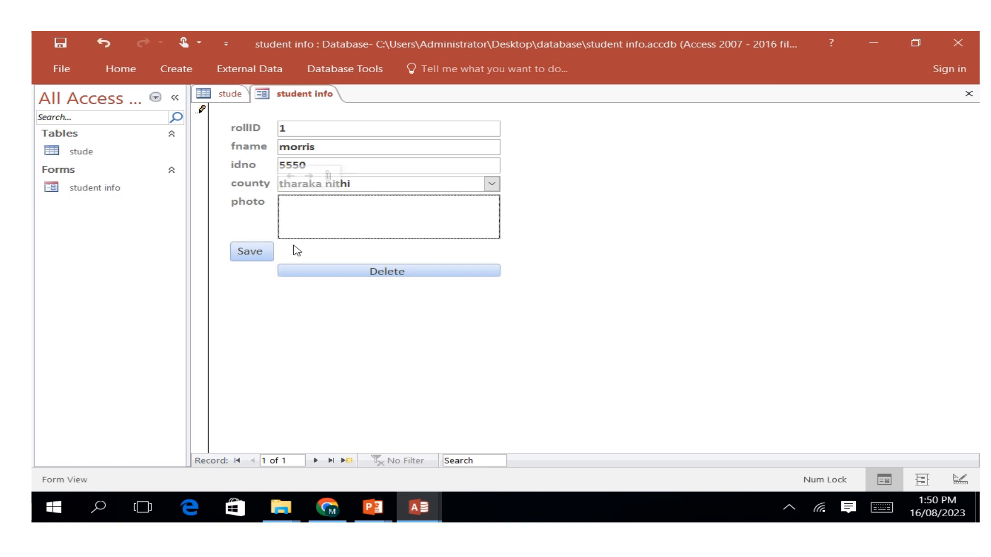
click(253, 253)
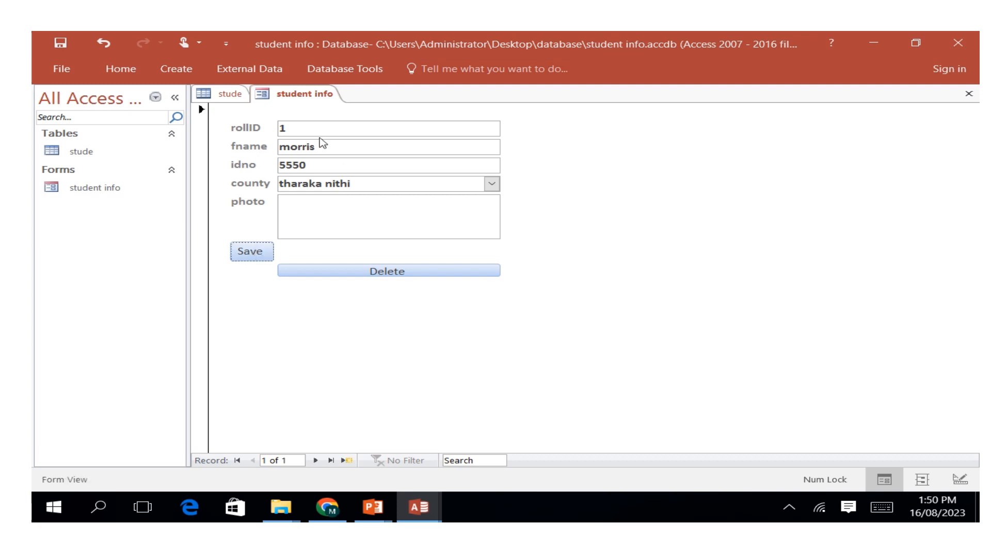
Try the form's Delete button on the current record and cancel the deletion.
click(881, 509)
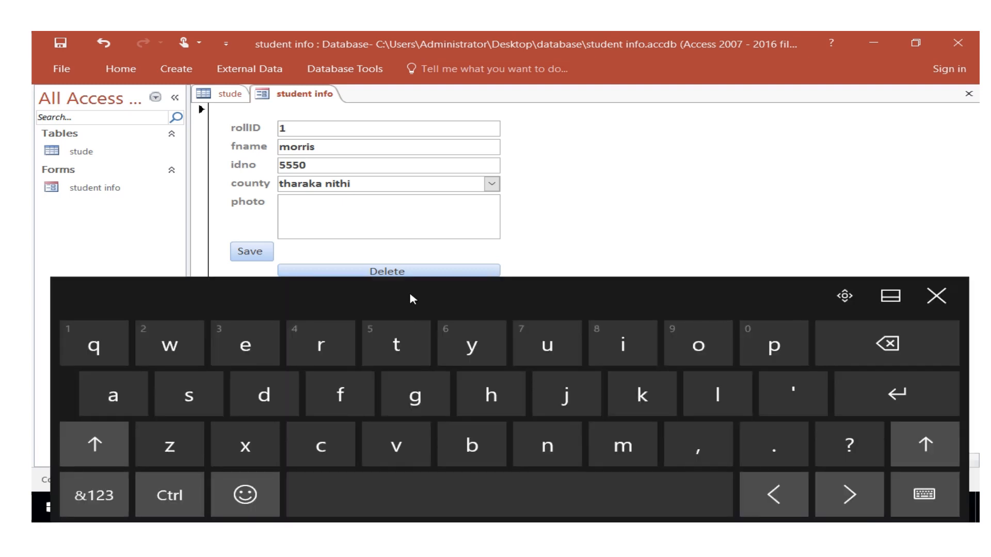
click(396, 273)
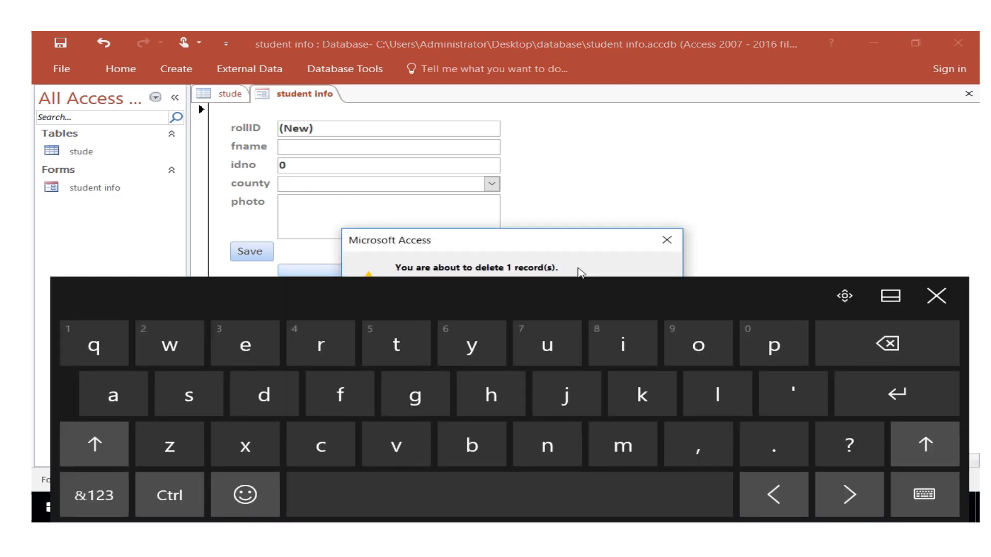
click(665, 240)
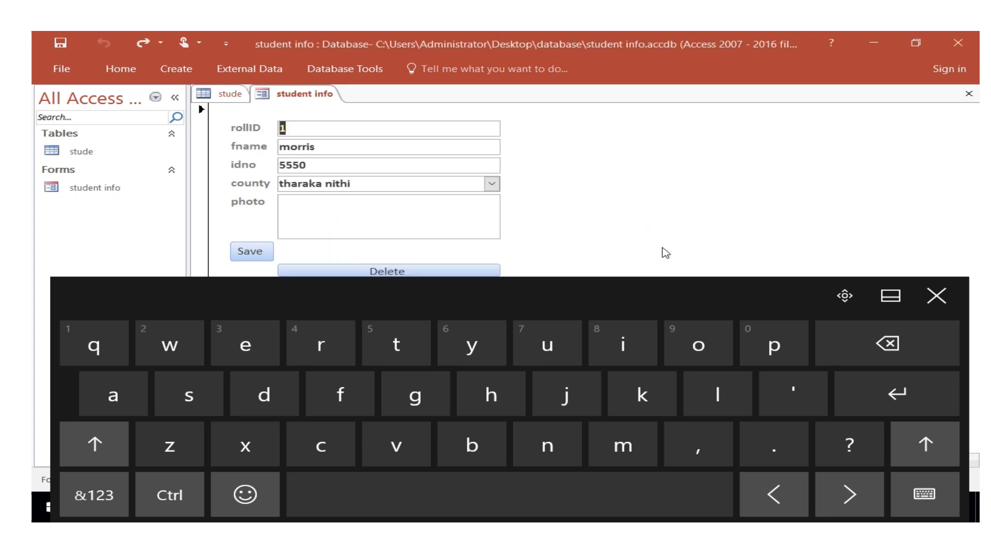
Open the stude table and resolve the write conflict on its pending record by saving the record.
double_click(72, 152)
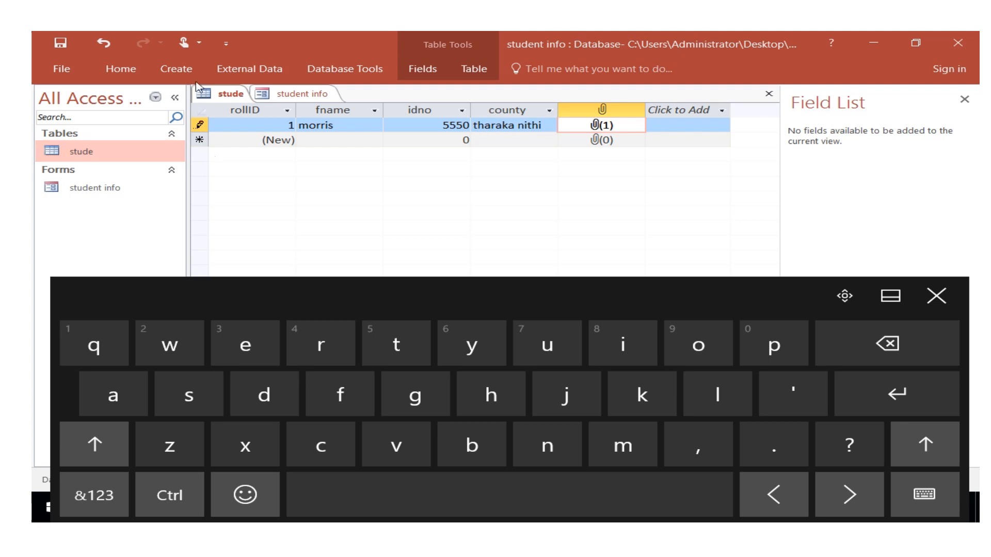
click(121, 69)
click(452, 111)
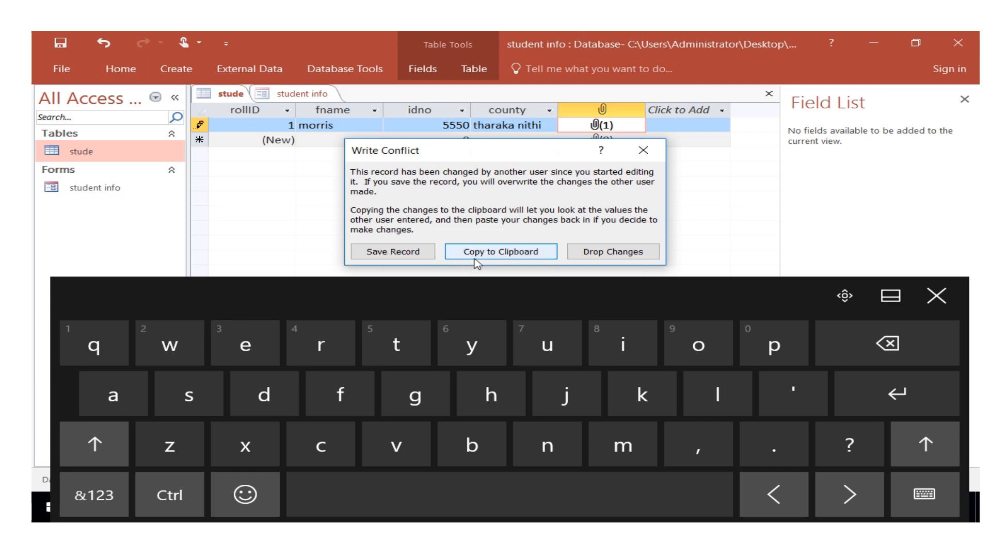
click(406, 253)
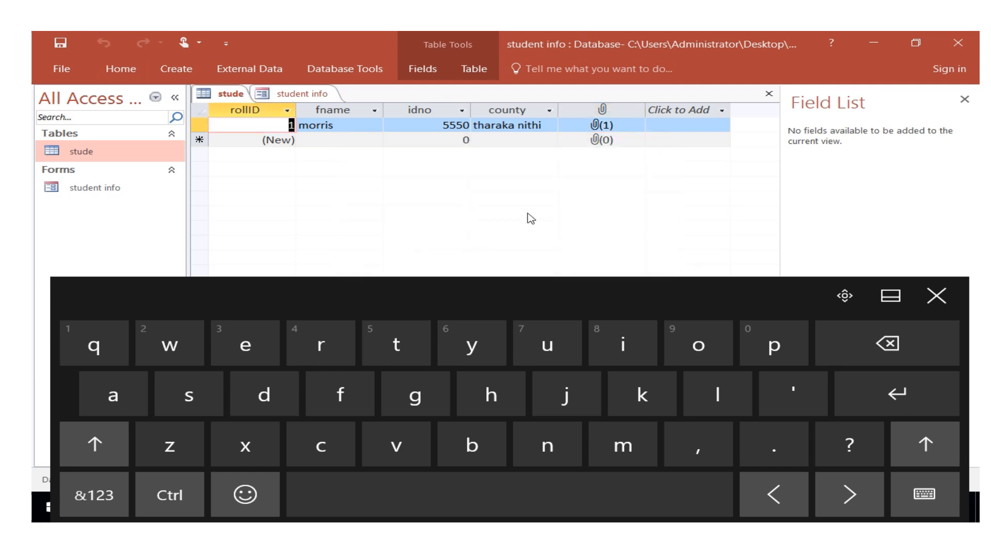
click(936, 296)
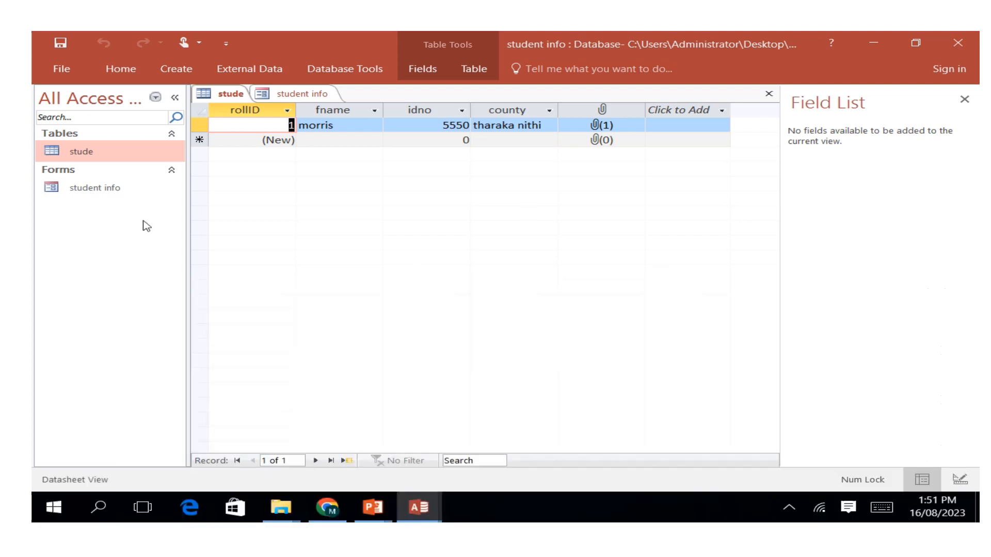
Return to the student info form and save the current record with its Save button.
click(117, 194)
double_click(118, 194)
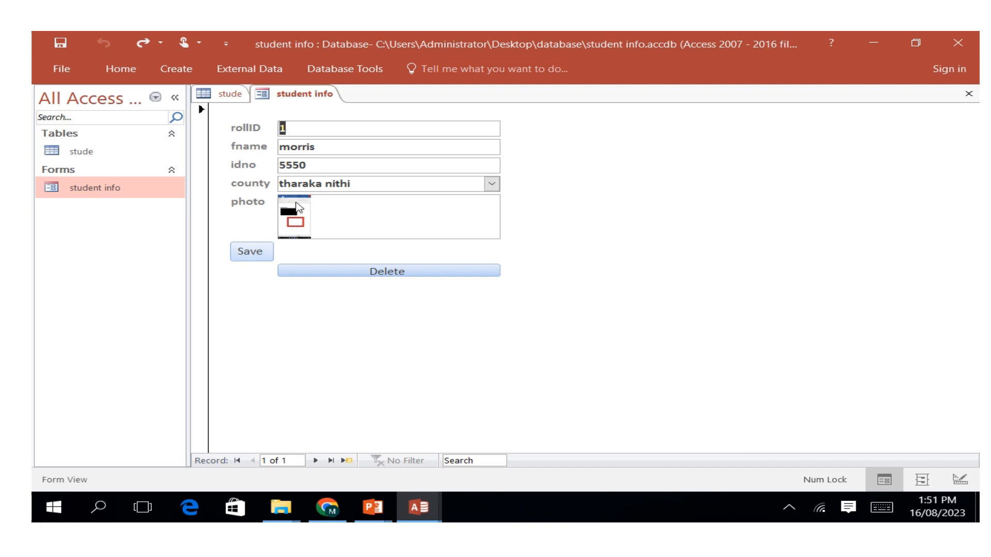
click(250, 253)
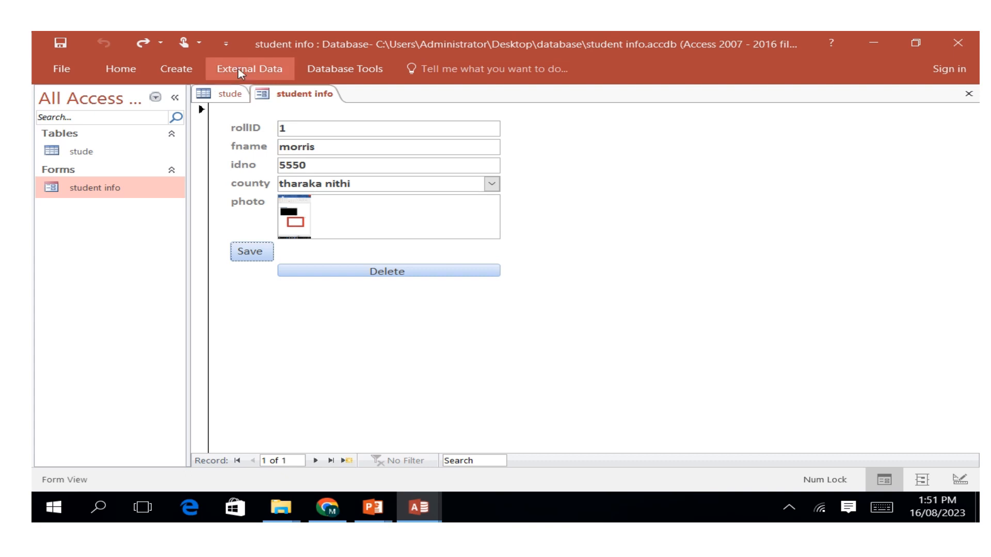
click(315, 148)
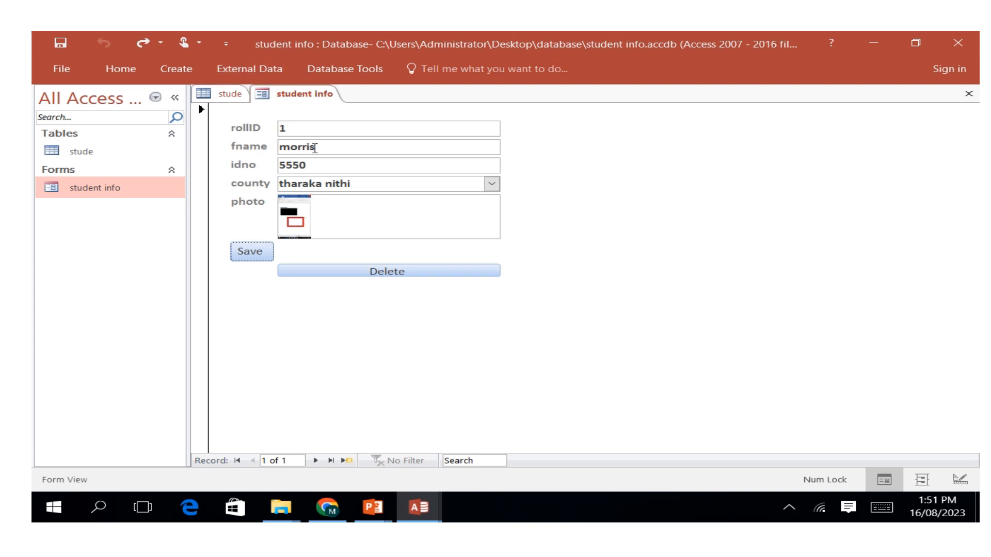
In the form's Design View, draw a command button over the lower photo field and assign it Add New Record from Record Operations.
right_click(307, 98)
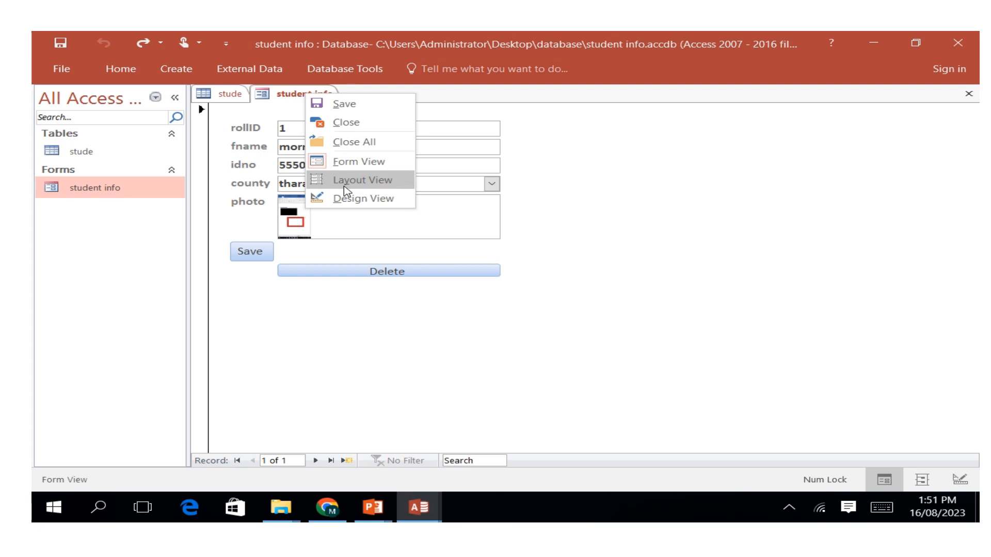
click(338, 198)
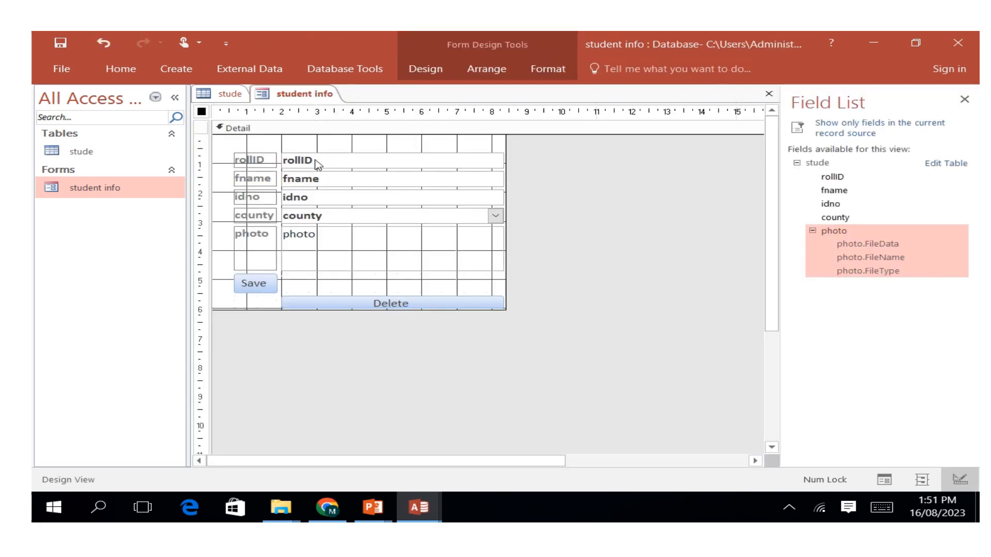
click(425, 69)
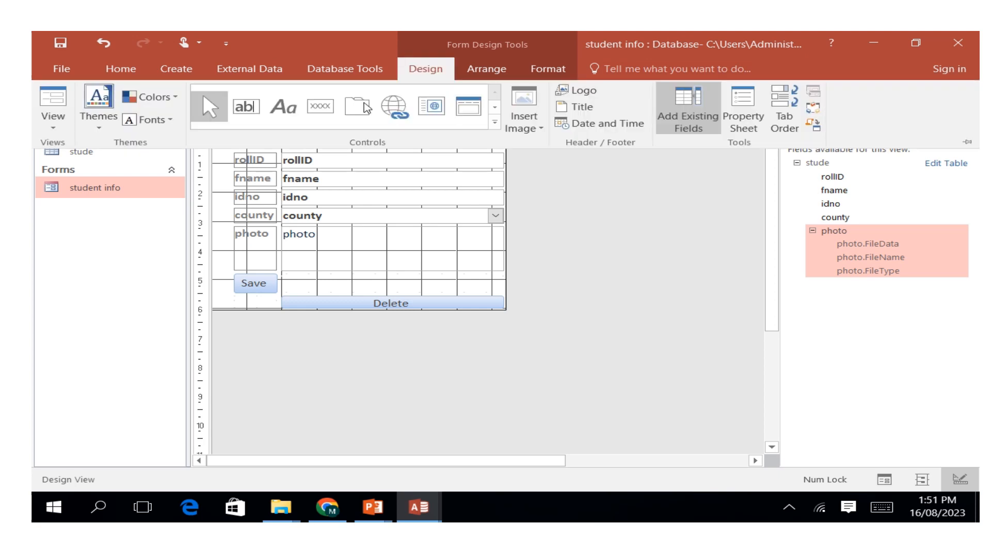
click(320, 107)
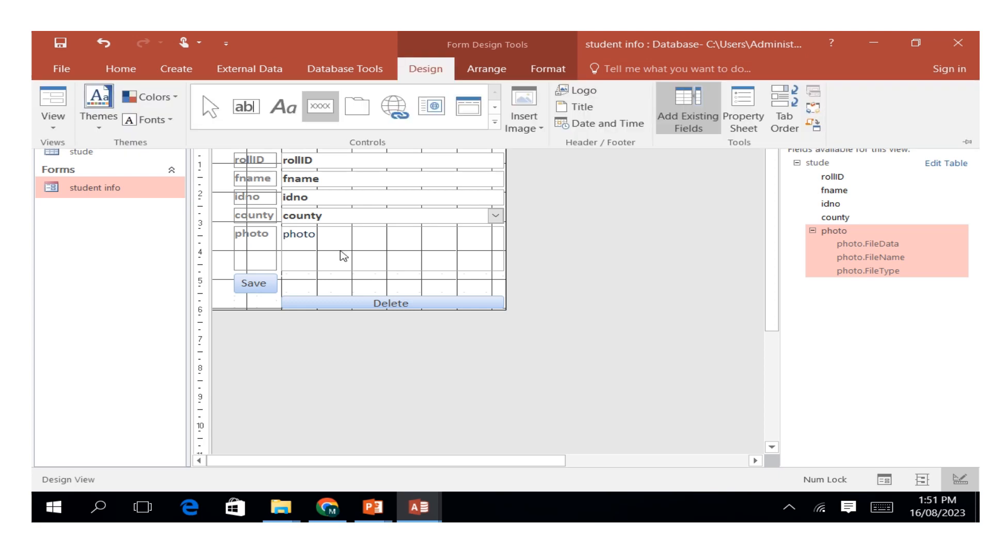
drag(370, 265, 446, 292)
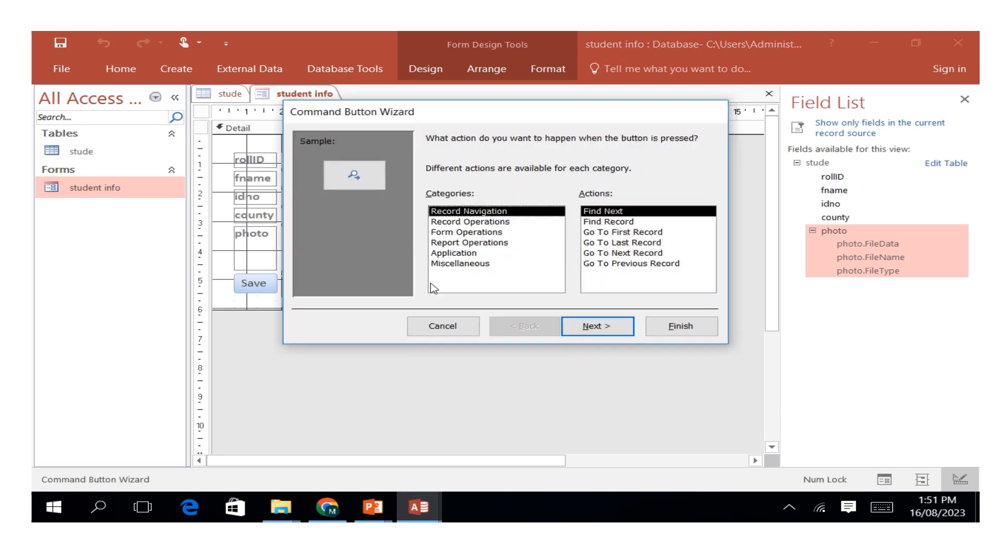
click(469, 222)
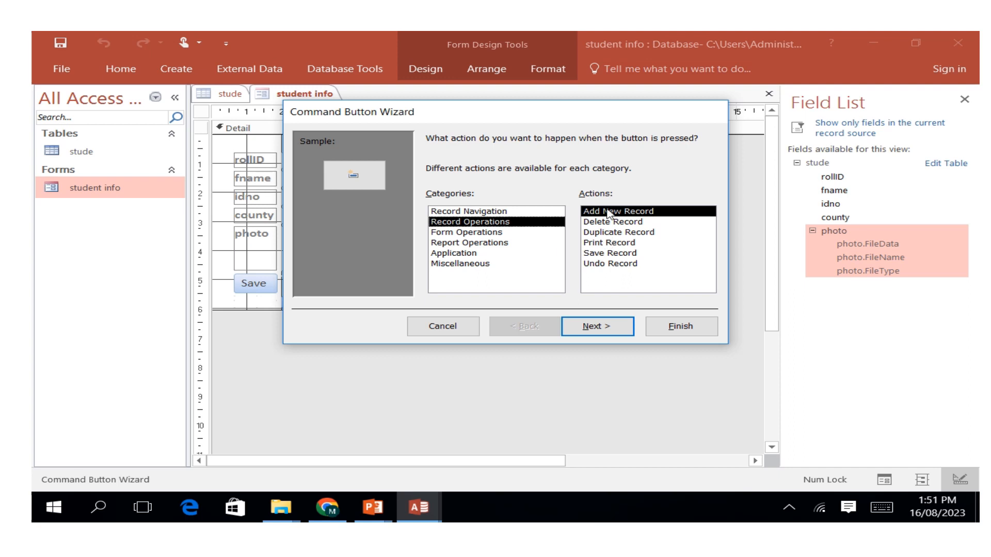
click(617, 328)
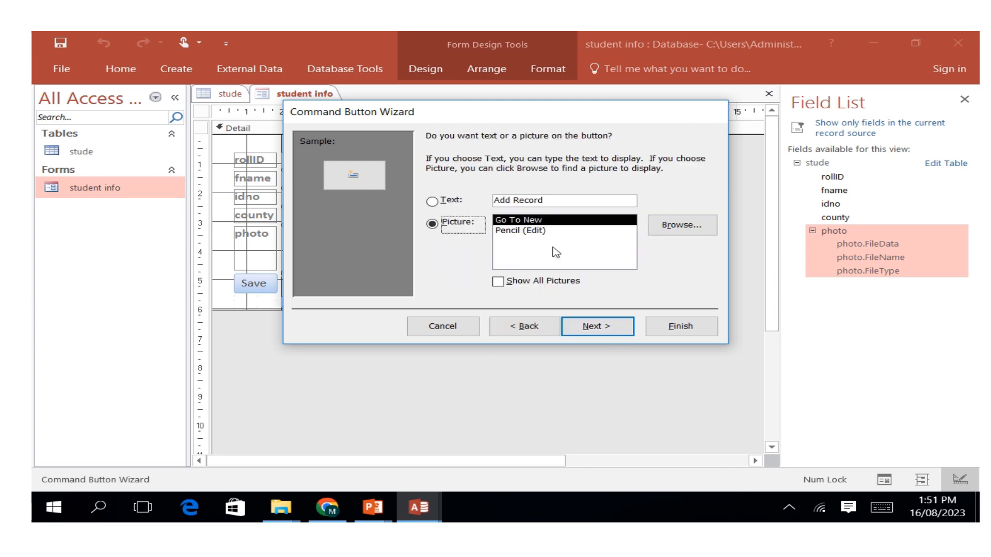
Give the new command button the text caption Add instead of a picture and finish the Command Button Wizard.
click(555, 201)
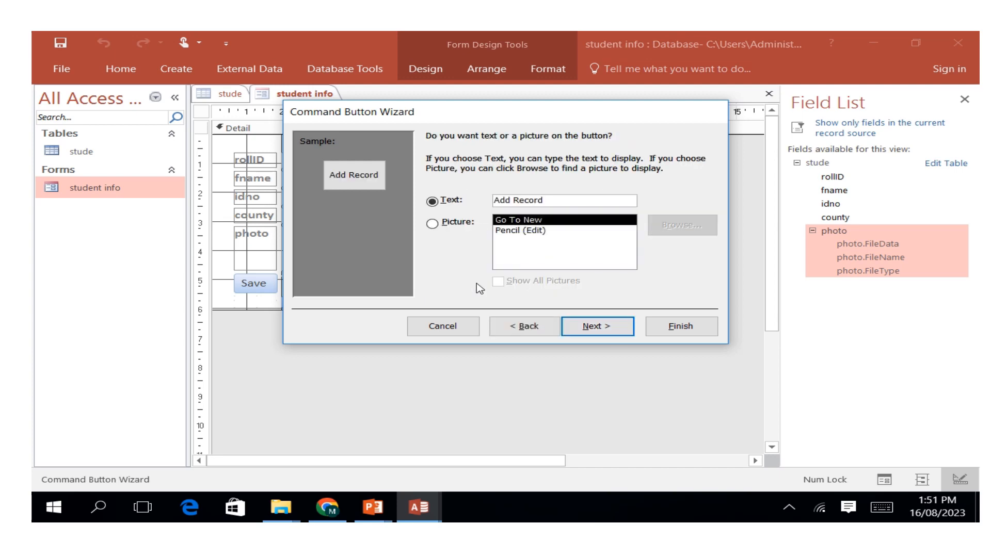
click(882, 508)
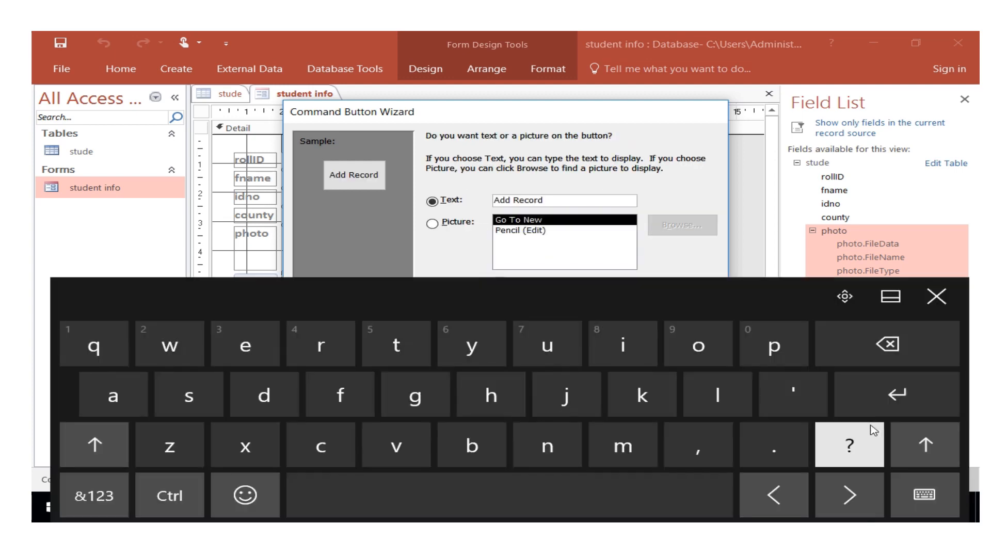
click(883, 350)
click(884, 350)
click(883, 350)
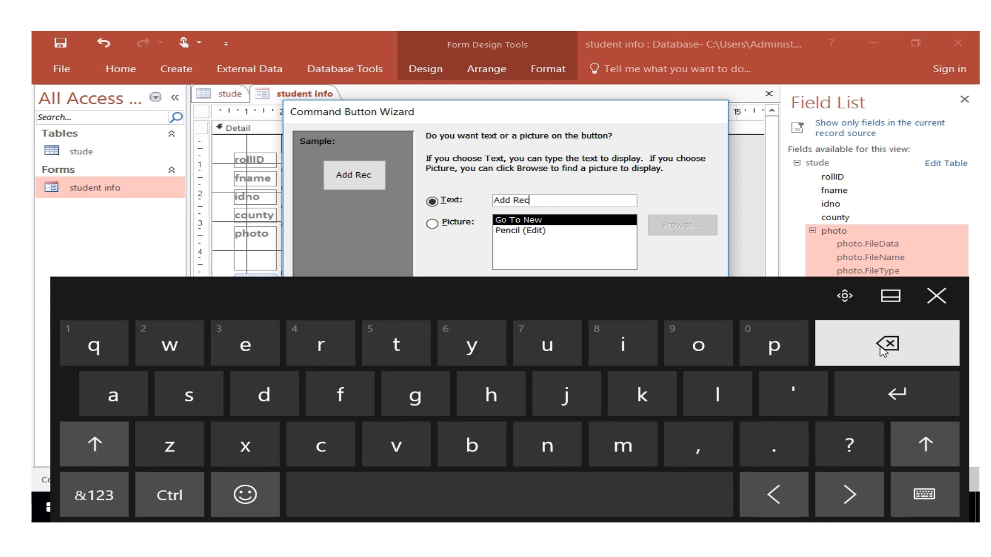
click(883, 349)
click(883, 350)
click(884, 350)
click(883, 350)
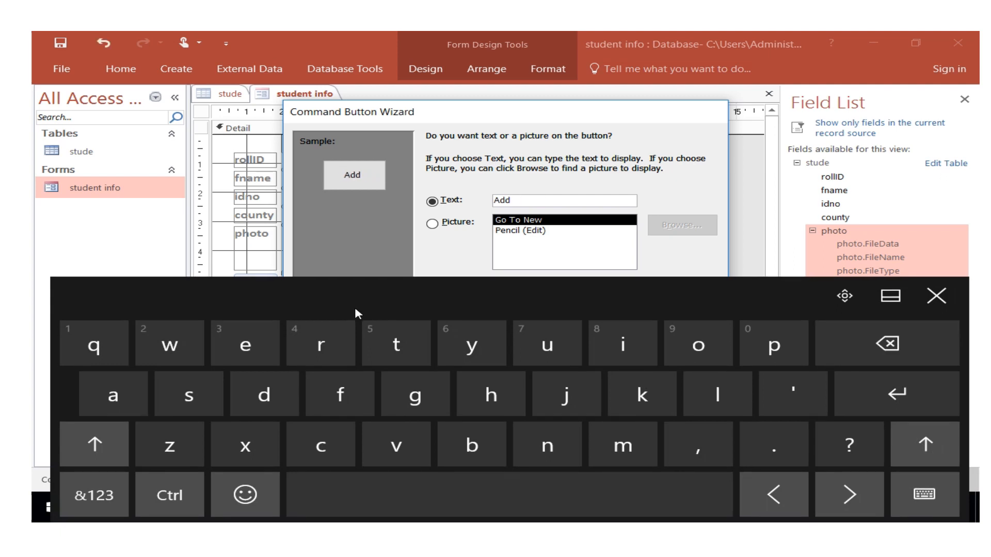
click(936, 296)
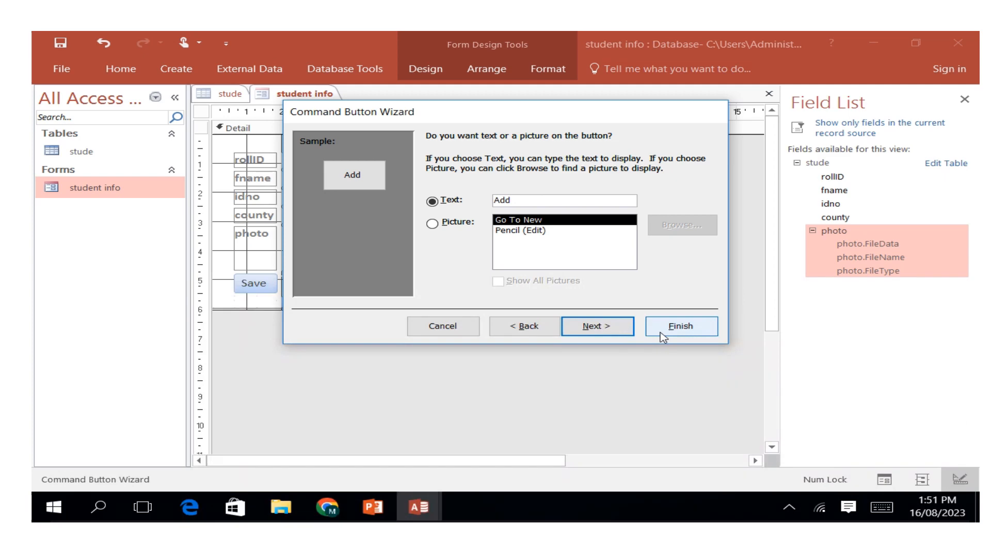
click(663, 337)
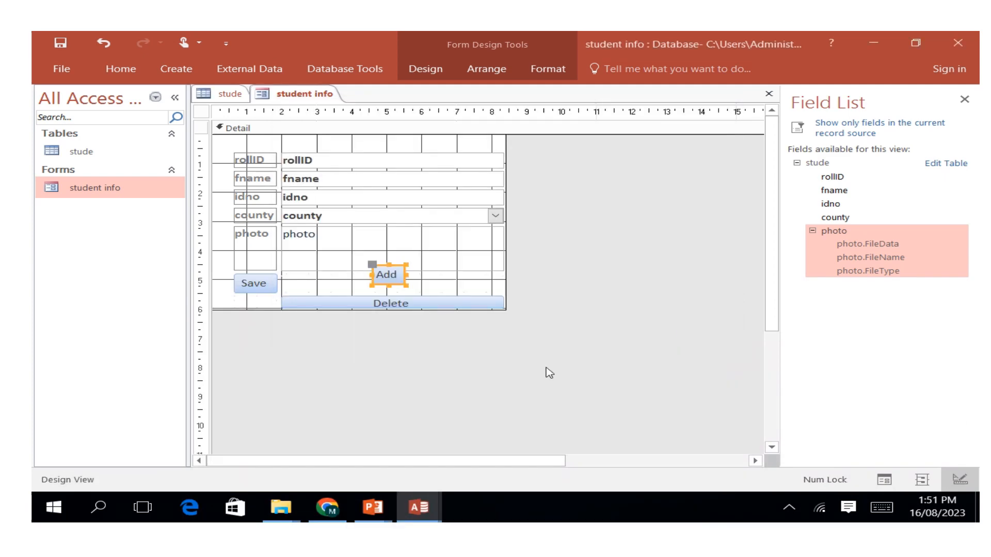
click(511, 379)
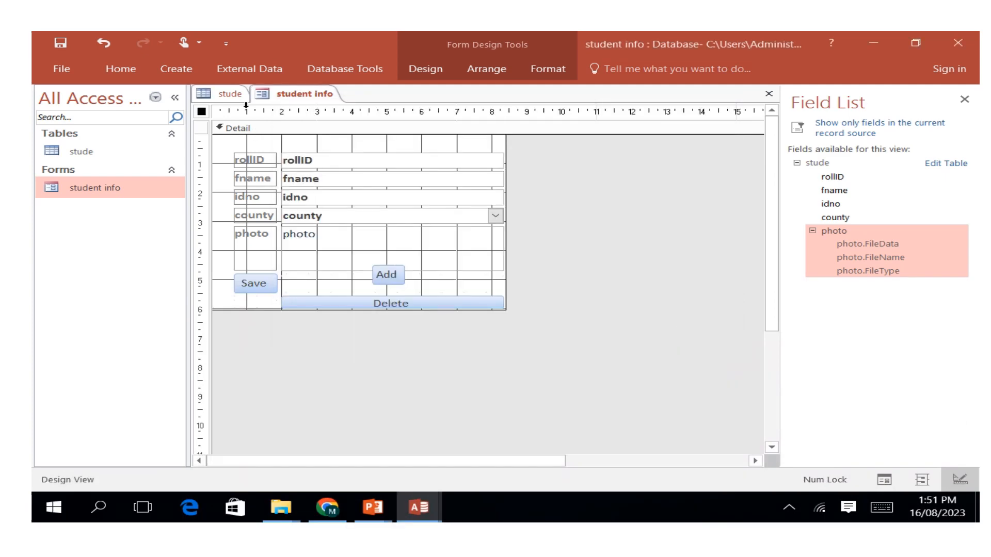
Switch the student info form to Form View and start a new record with its Add button.
right_click(293, 94)
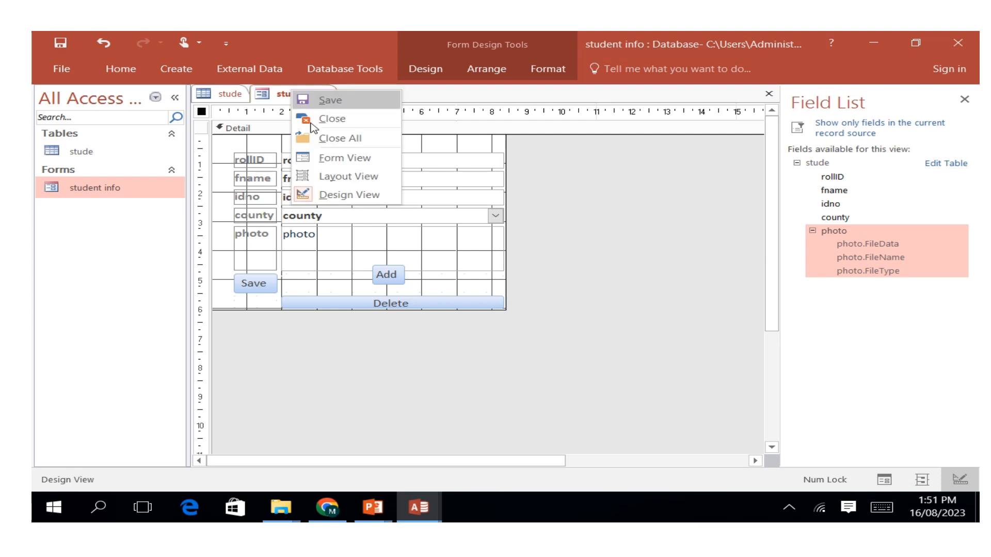
click(340, 156)
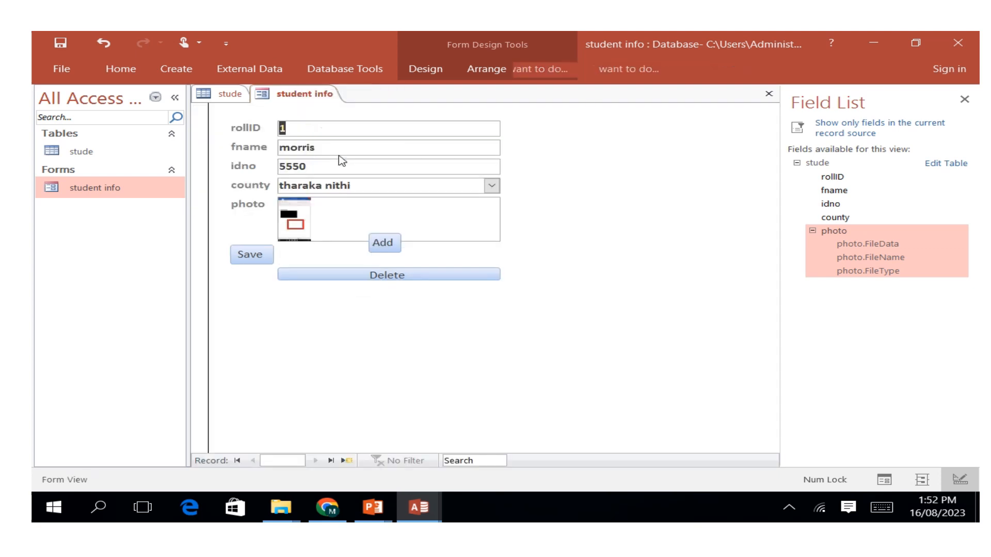
click(385, 245)
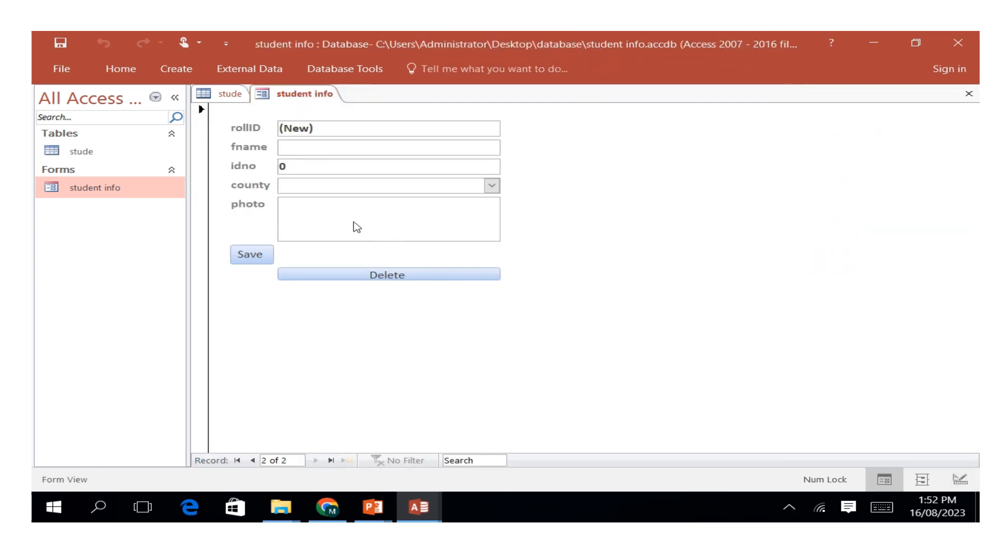
Enter the second student's name in the fname field of the new record.
click(316, 130)
click(297, 148)
click(882, 507)
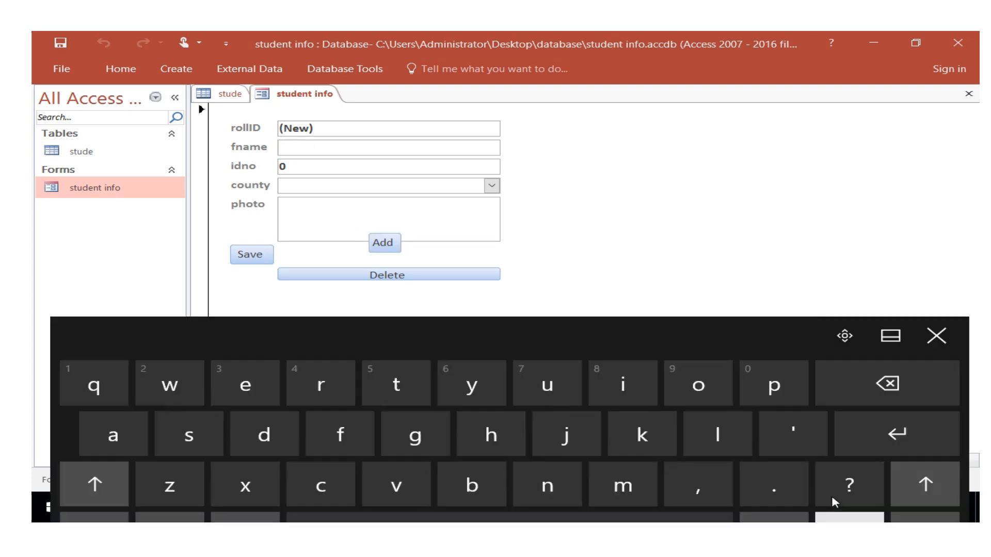
click(623, 444)
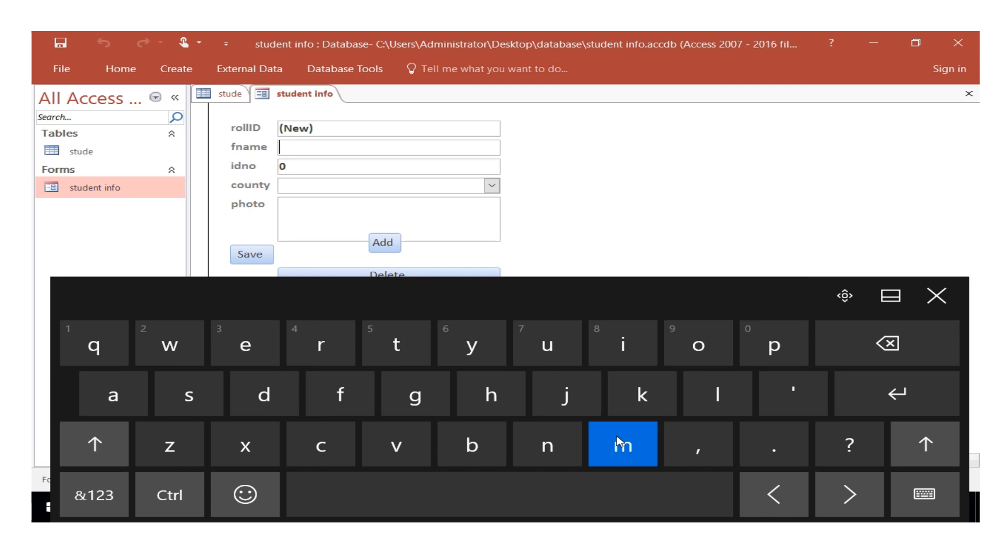
click(547, 344)
click(550, 447)
click(255, 345)
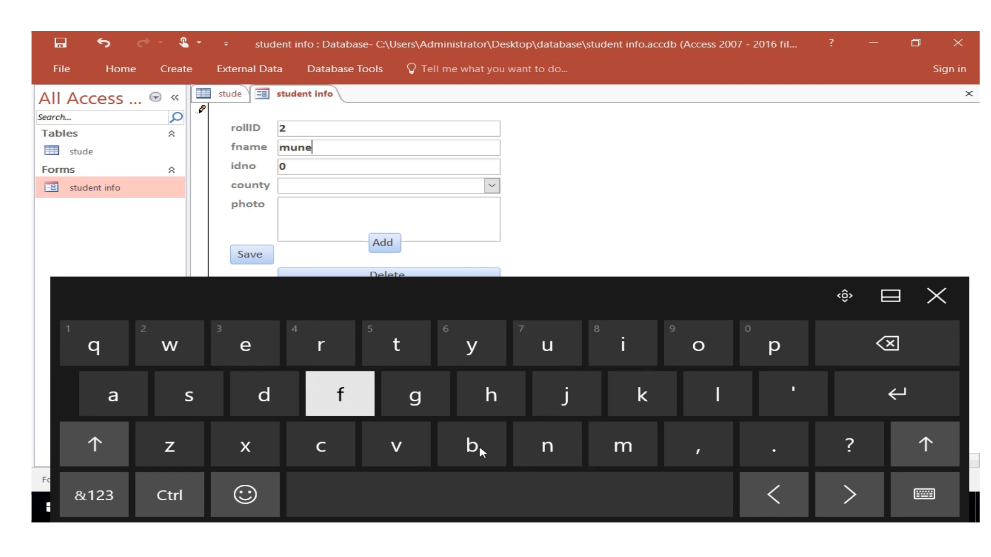
click(546, 458)
click(253, 348)
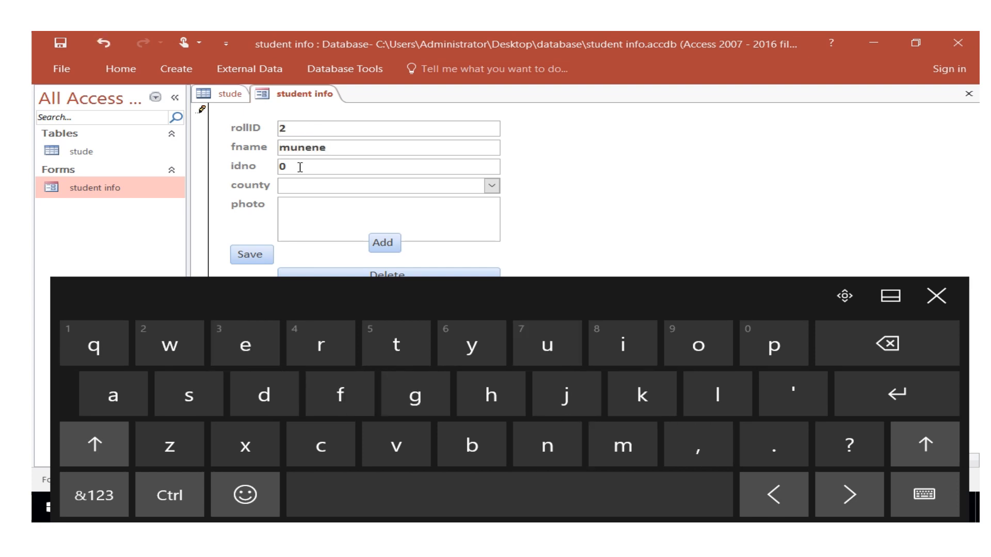
Replace the default idno with the student's ID number and choose meru as the county.
click(300, 165)
click(888, 343)
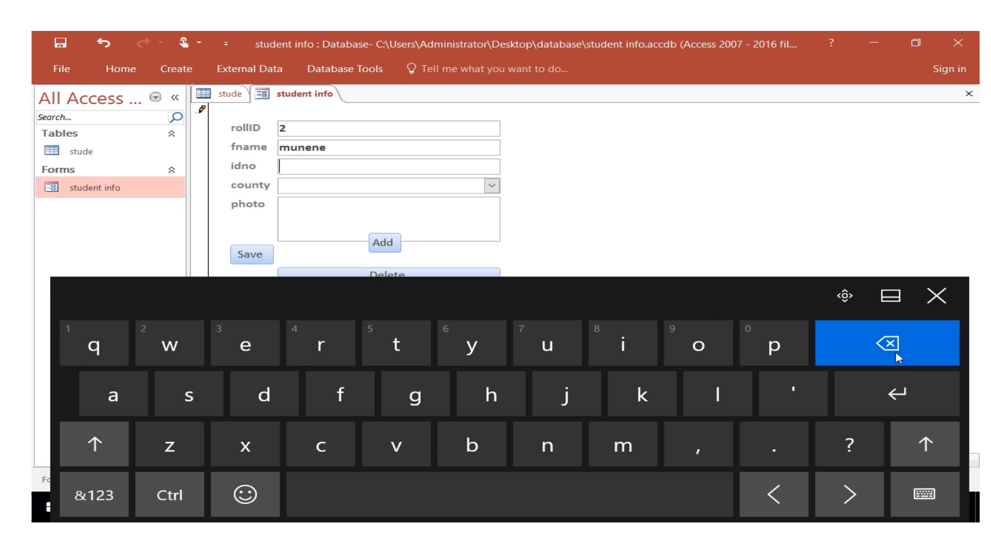
click(113, 503)
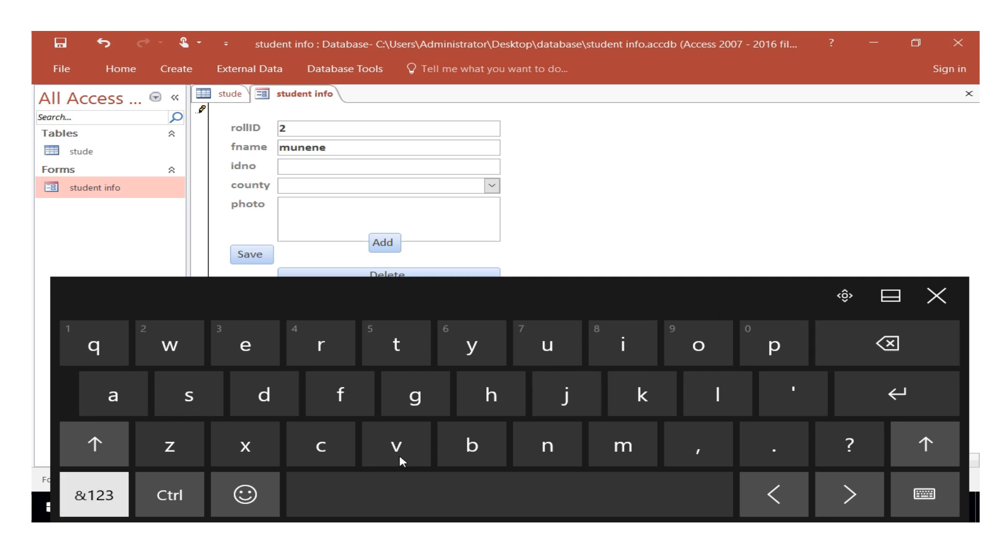
click(724, 355)
click(736, 395)
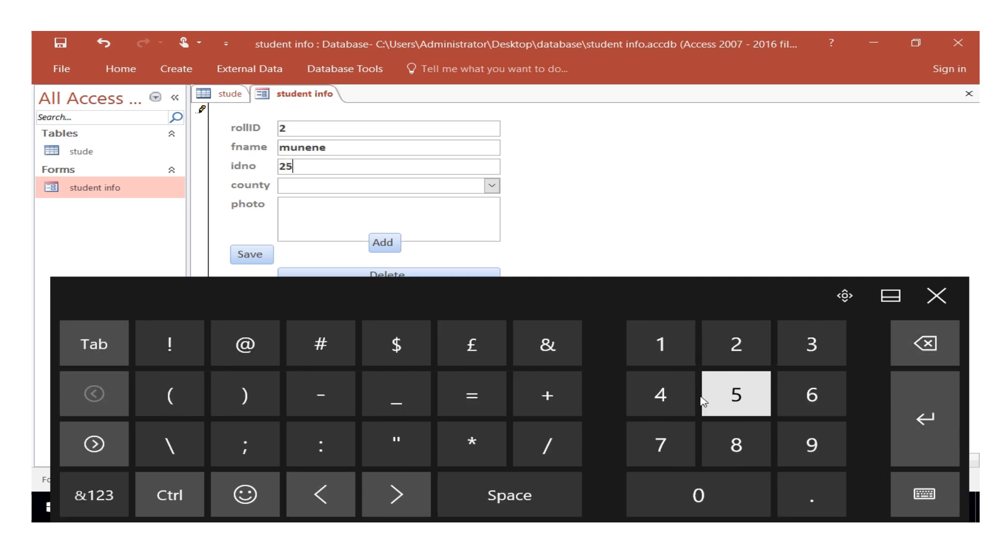
click(661, 395)
click(733, 353)
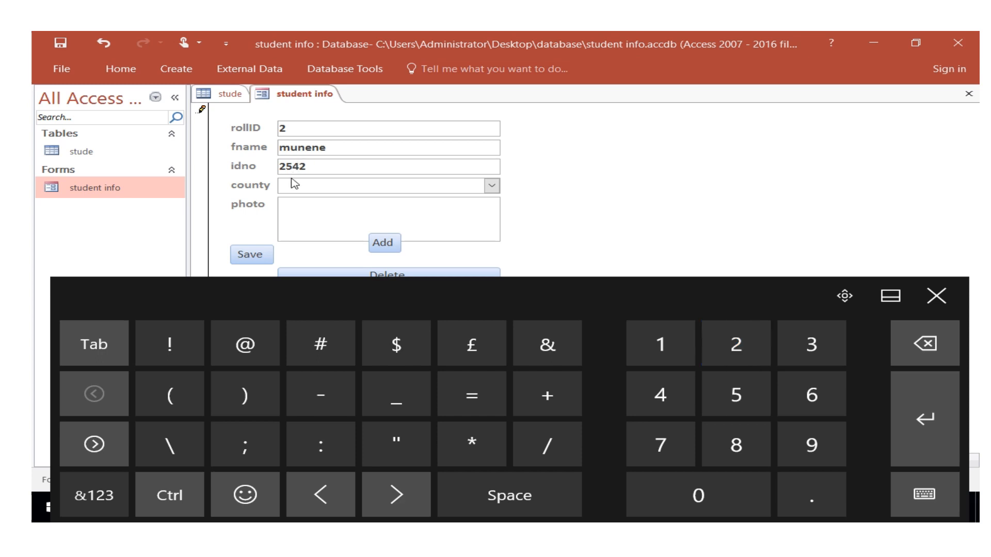
click(492, 187)
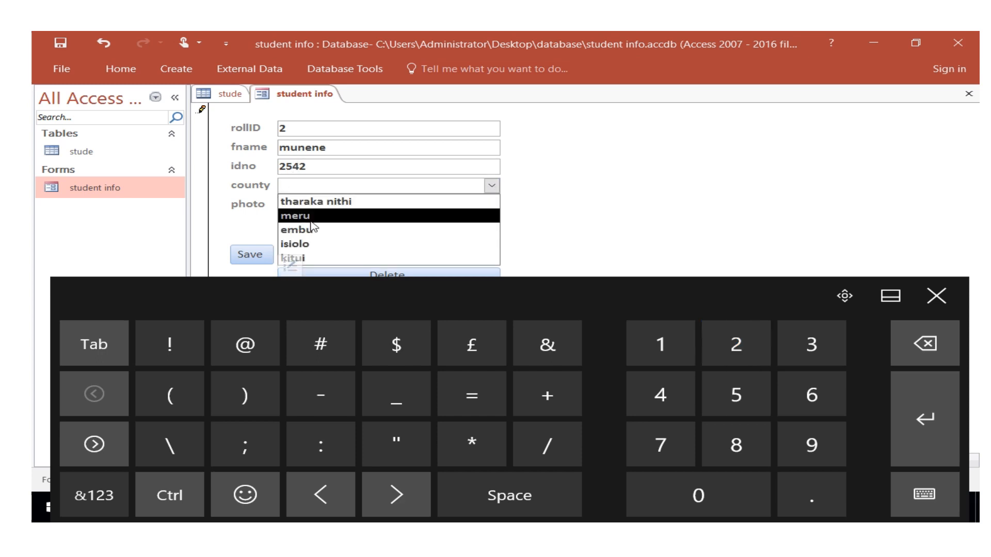
click(311, 217)
Attach Screenshot (1) from the Screenshots folder to the photo field and save the record with the form's Save button.
double_click(306, 220)
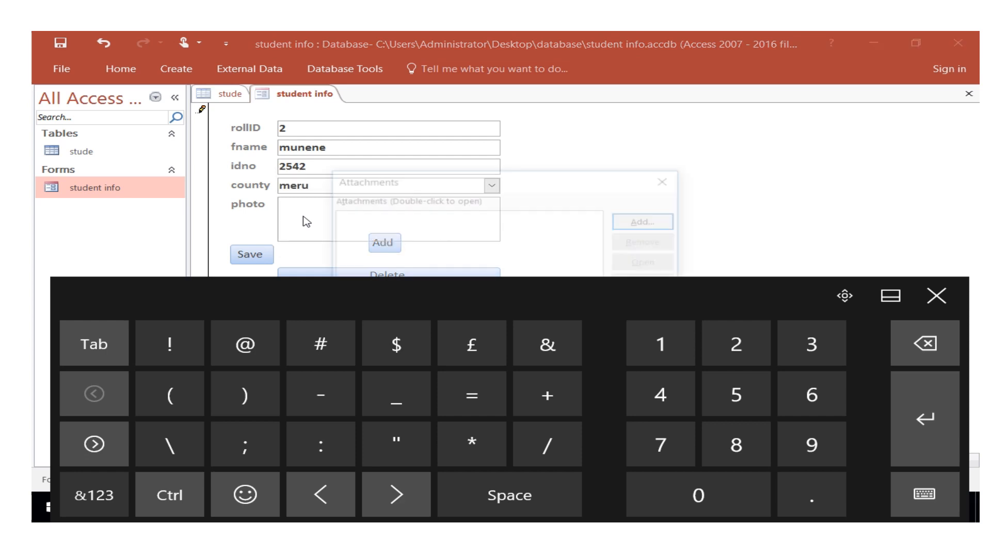
click(634, 225)
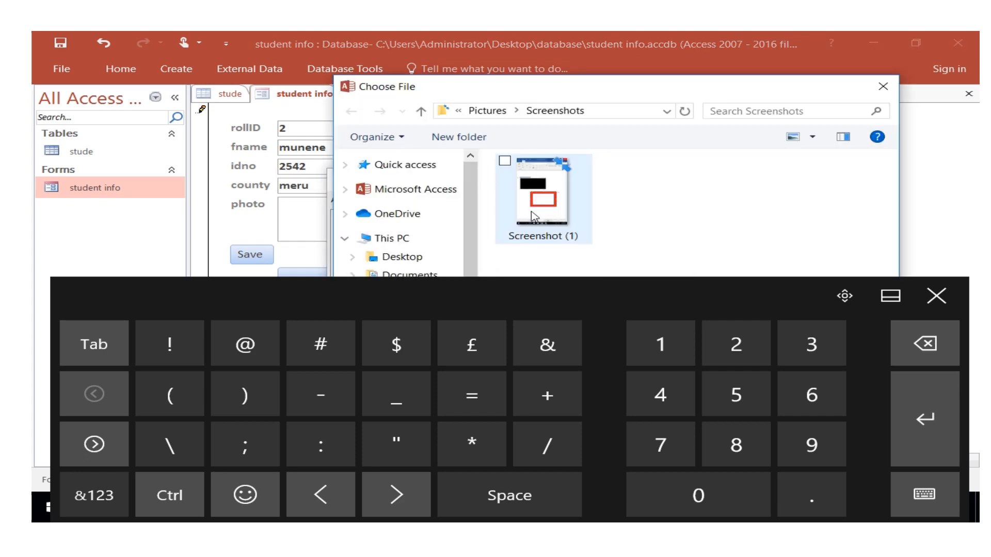
click(534, 217)
click(936, 296)
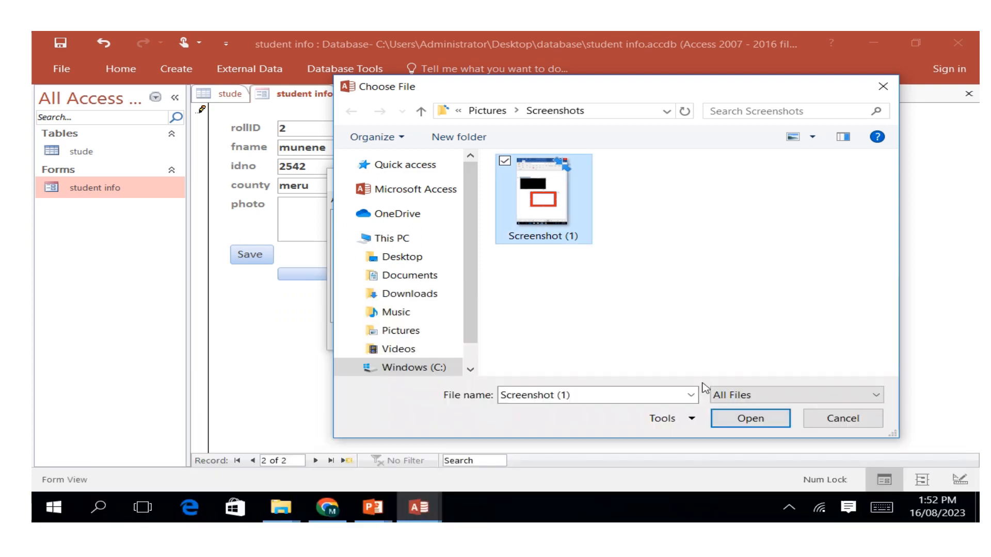
click(750, 419)
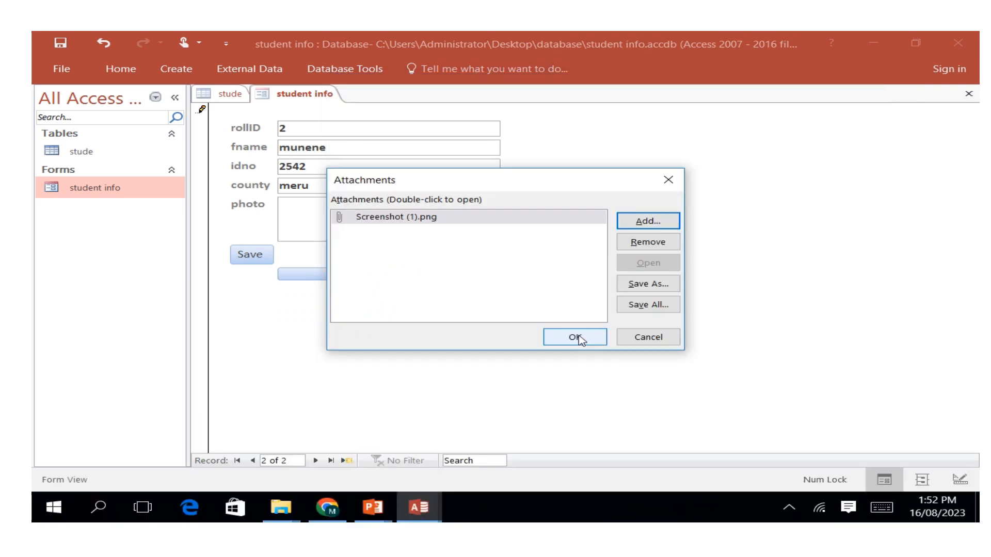
click(579, 338)
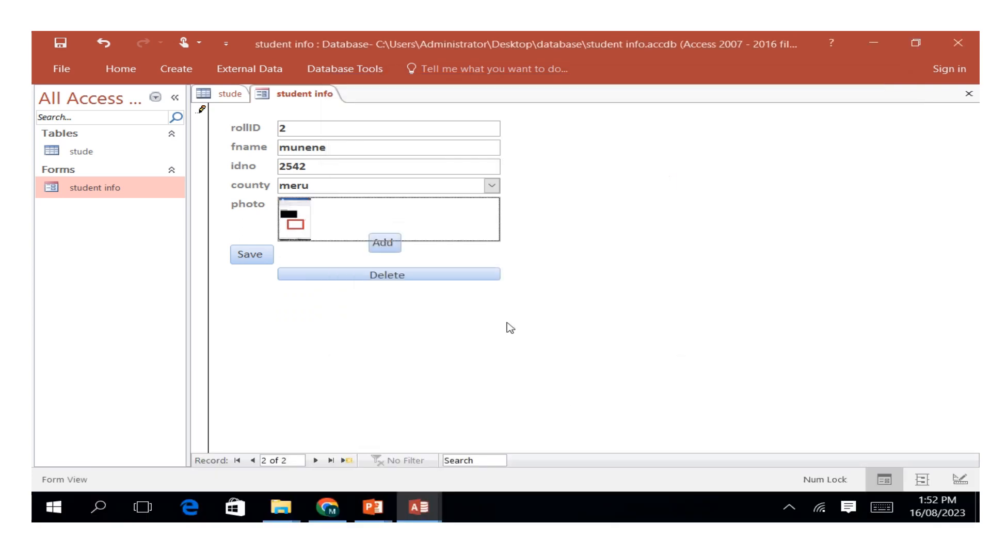
click(261, 260)
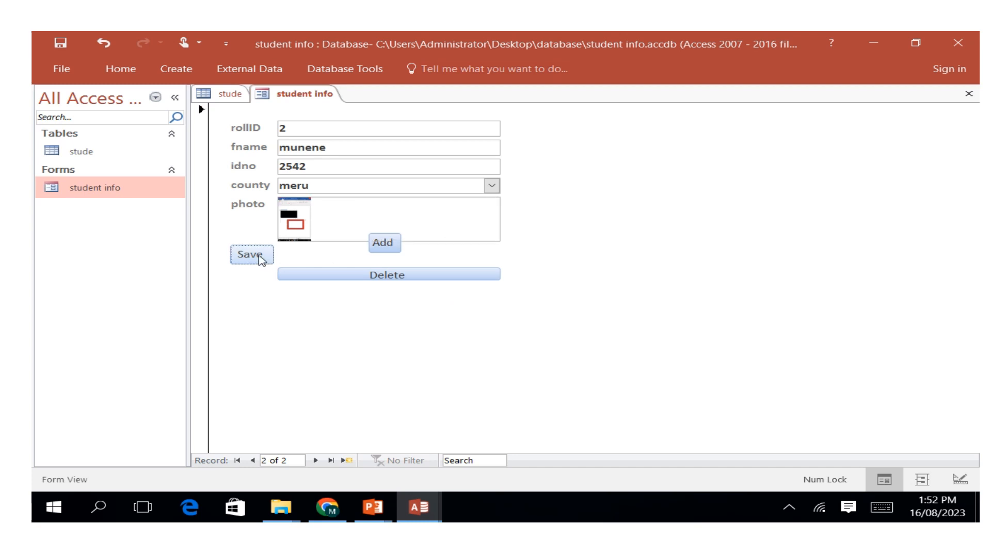
Open the stude table and run Refresh to look for the record entered through the form.
double_click(76, 152)
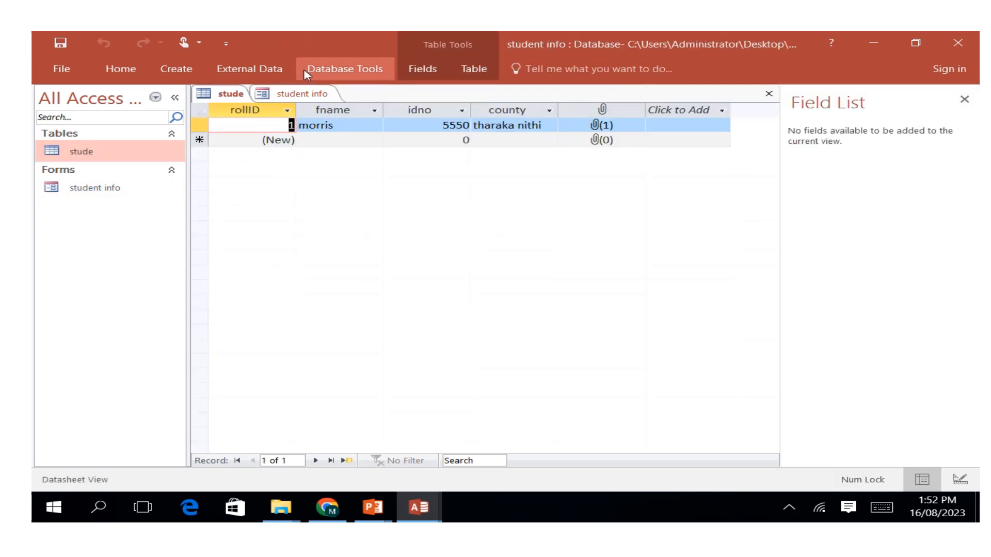
click(139, 71)
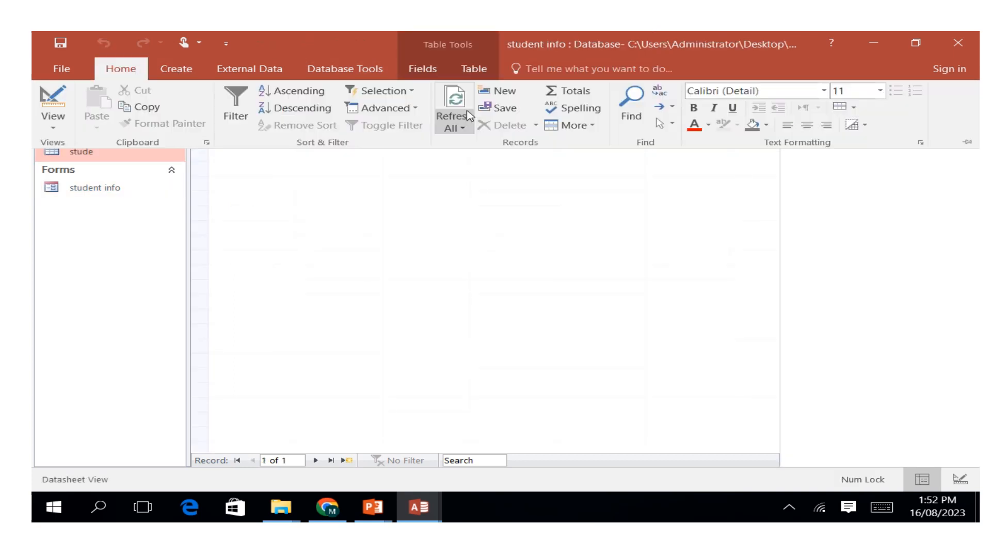
click(469, 115)
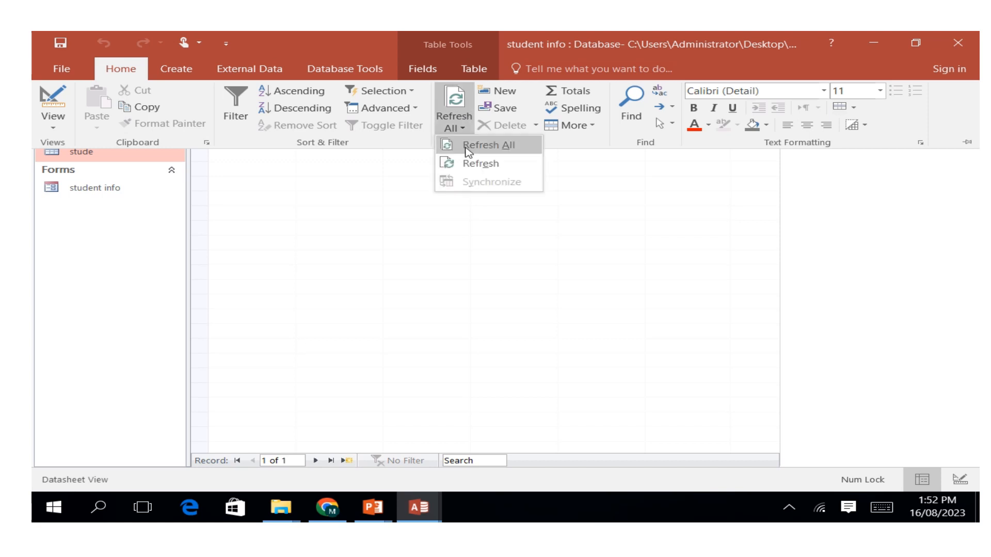
click(467, 164)
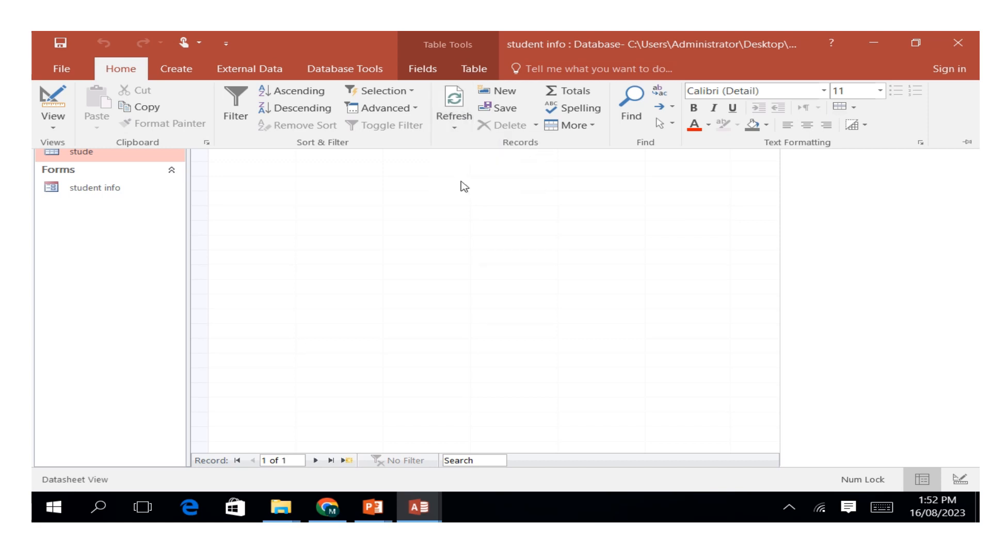
click(739, 258)
click(366, 140)
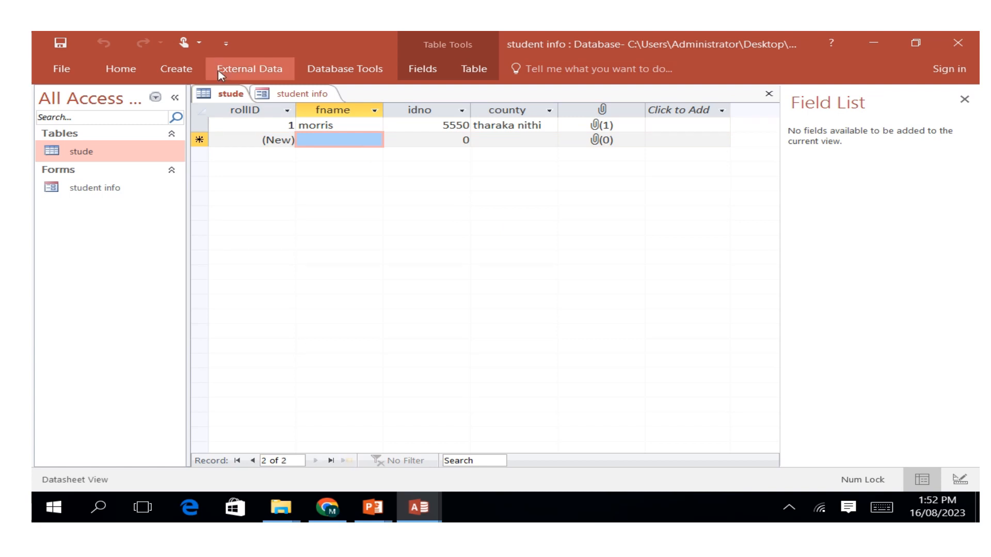
Run Refresh All on the stude table, then return to the student info form.
click(128, 70)
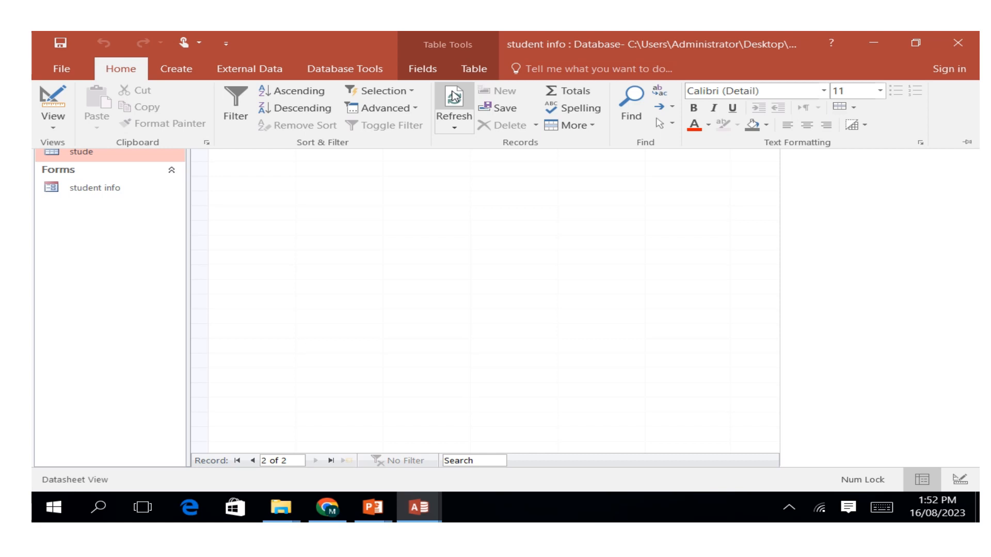
click(453, 129)
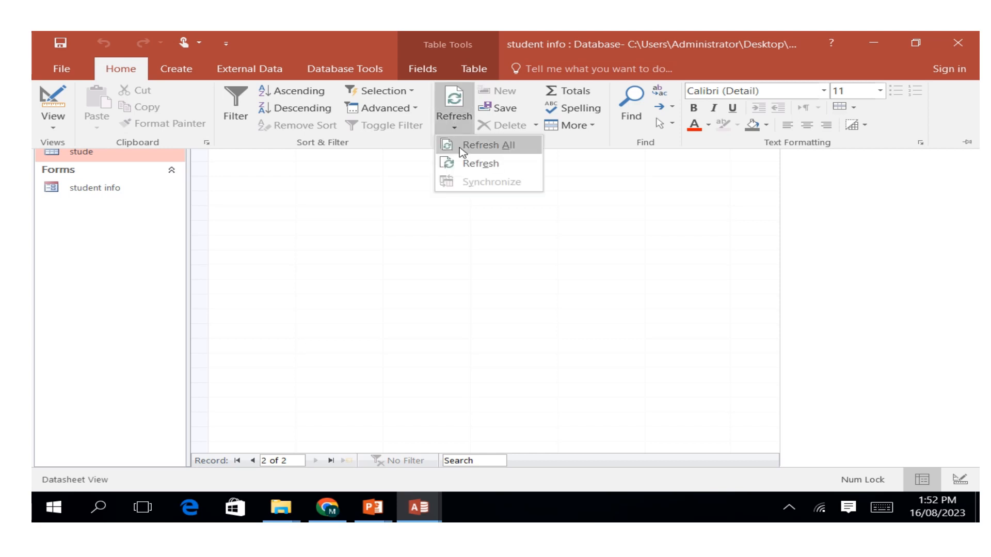
click(463, 146)
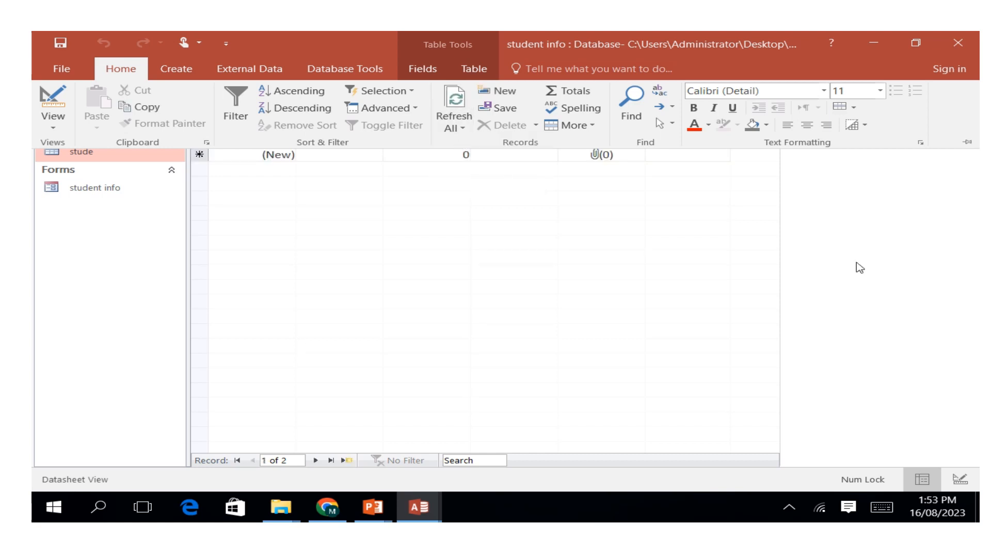
click(718, 329)
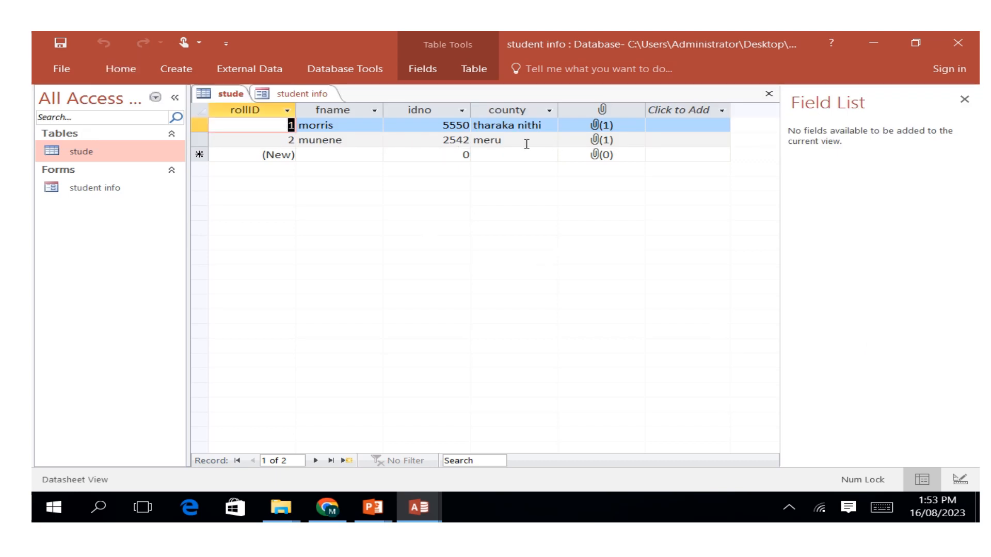
mouse_move(339, 32)
double_click(100, 189)
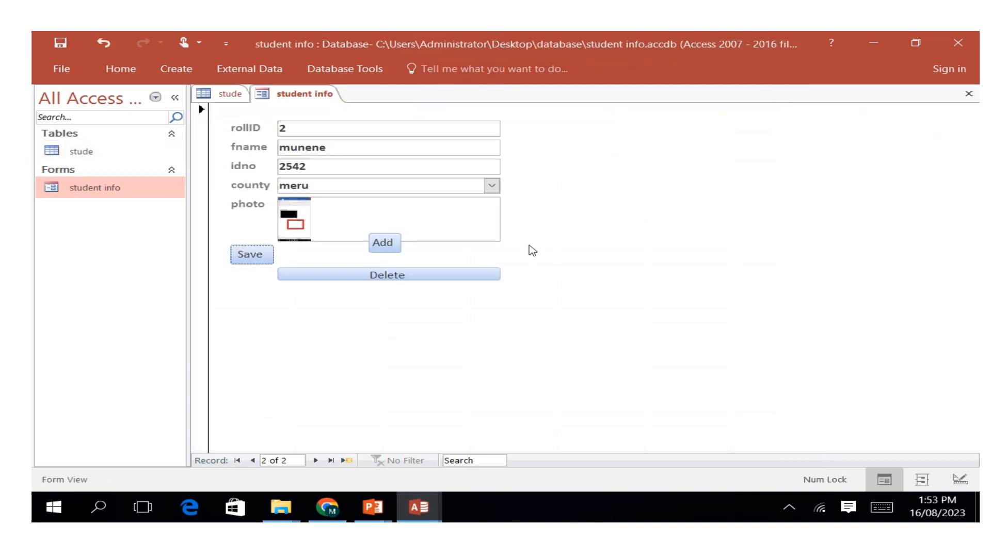